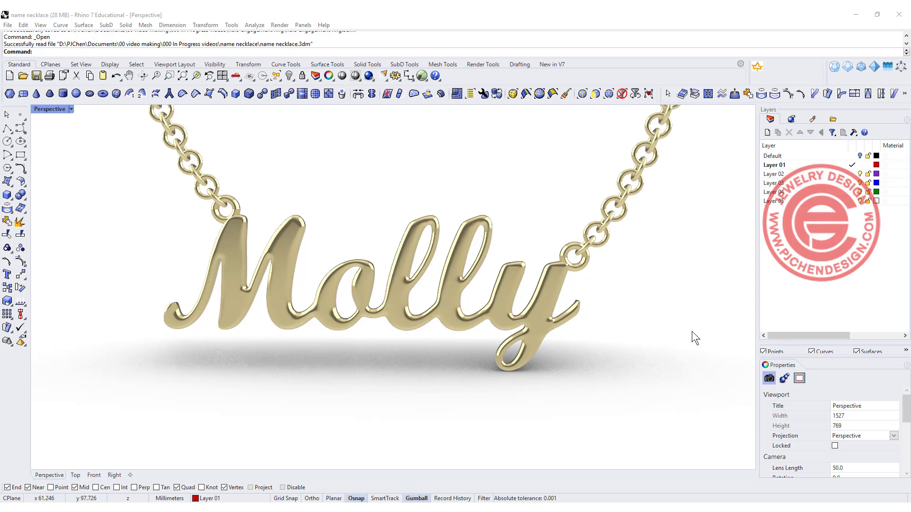
Examine the rendered Molly name necklace, its lettering and chain, in the Perspective view
right_click_drag(625, 346, 604, 318)
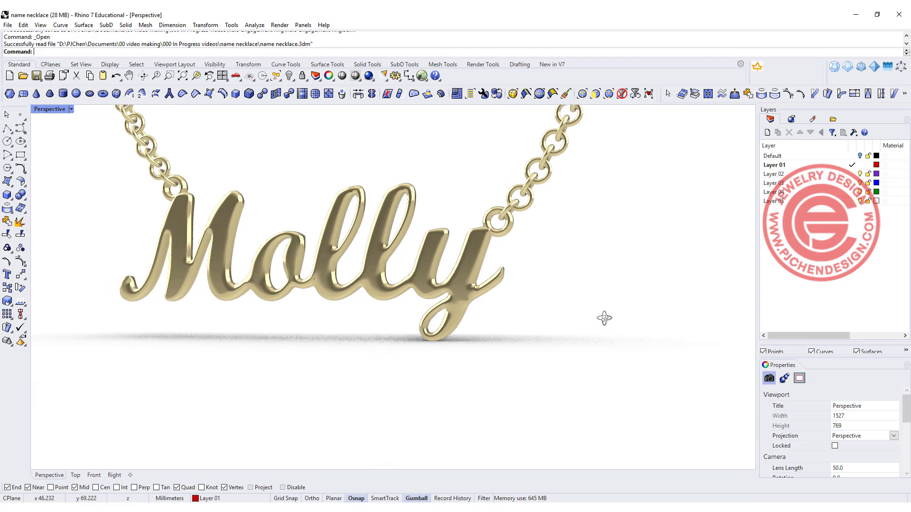
scroll(333, 252, "up", 2)
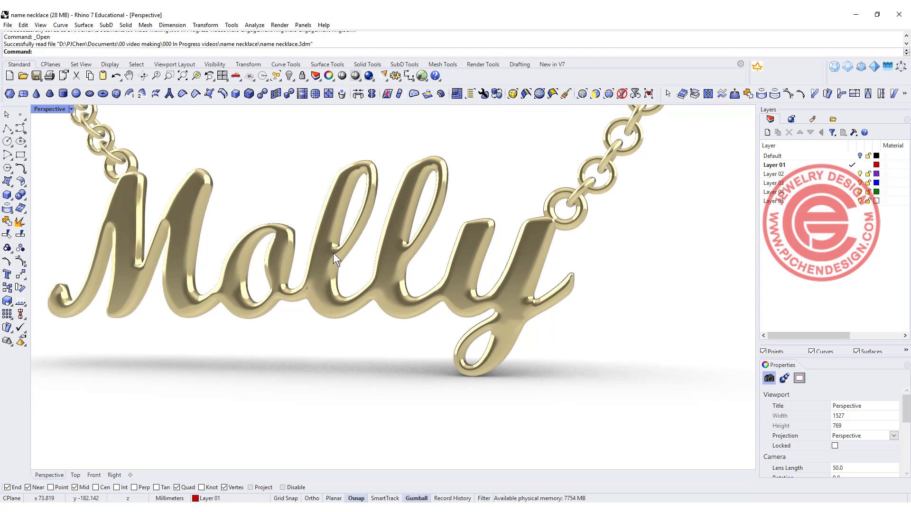
scroll(545, 309, "down", 2)
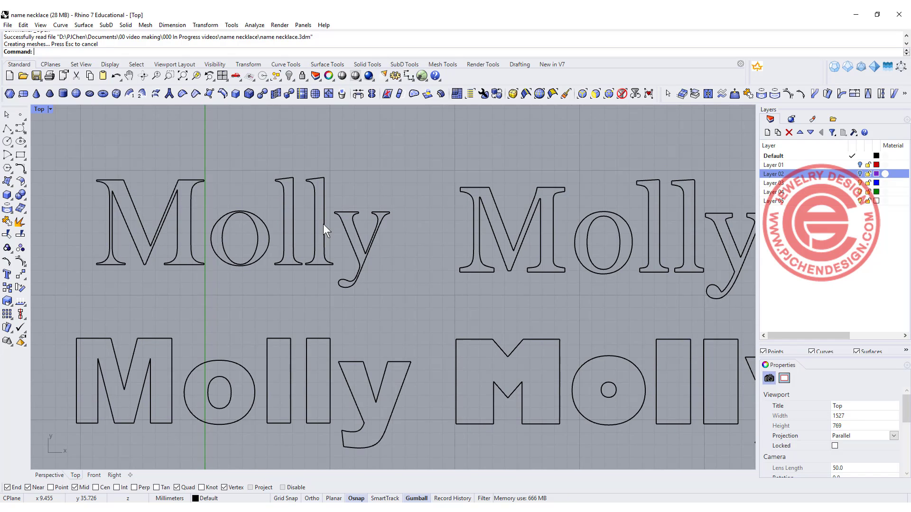
Survey the Molly font samples in the Top view and check the separate letters of the first serif sample
scroll(323, 224, "down", 3)
scroll(345, 224, "down", 2)
right_click_drag(360, 261, 361, 195)
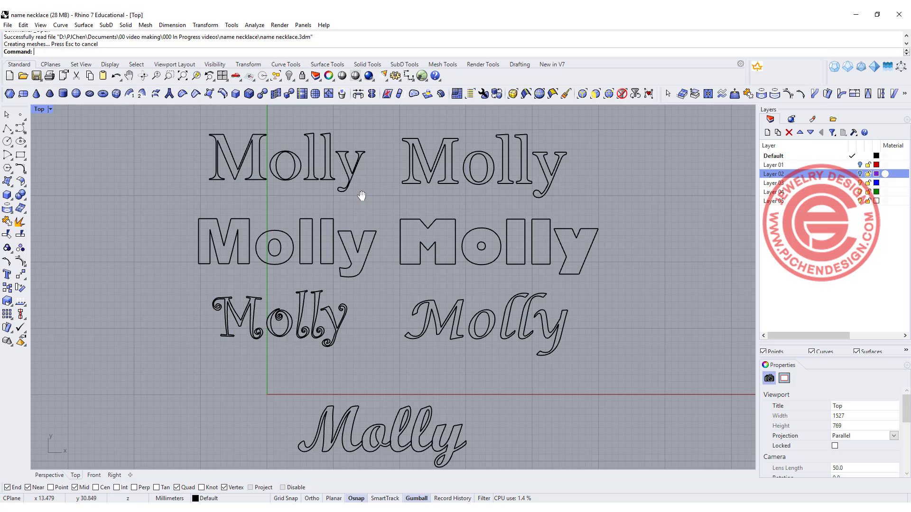
scroll(340, 164, "up", 5)
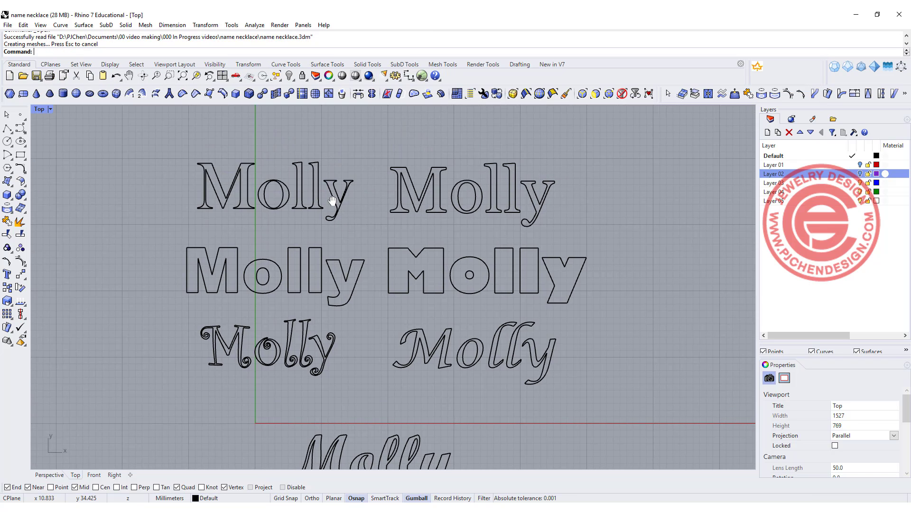
left_click(311, 212)
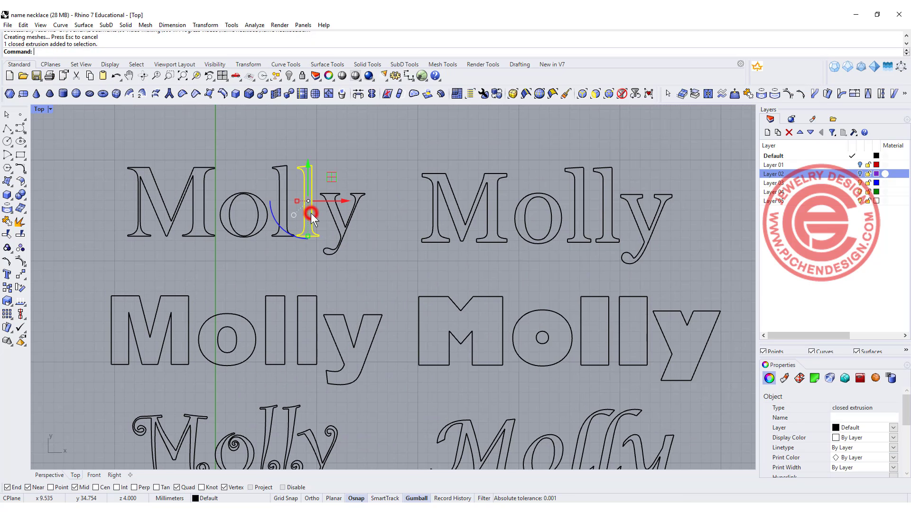
left_click(357, 222)
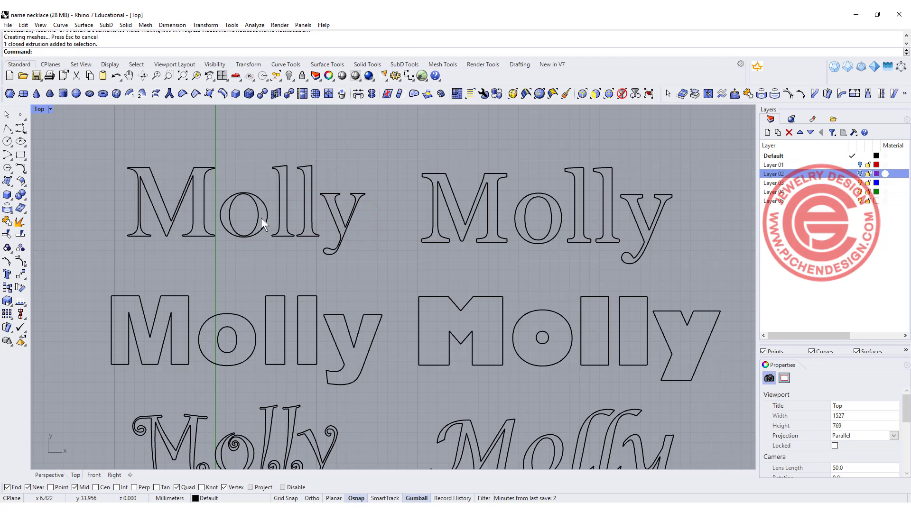
Examine the thin strokes of the letter y in the first serif Molly sample
scroll(360, 213, "up", 5)
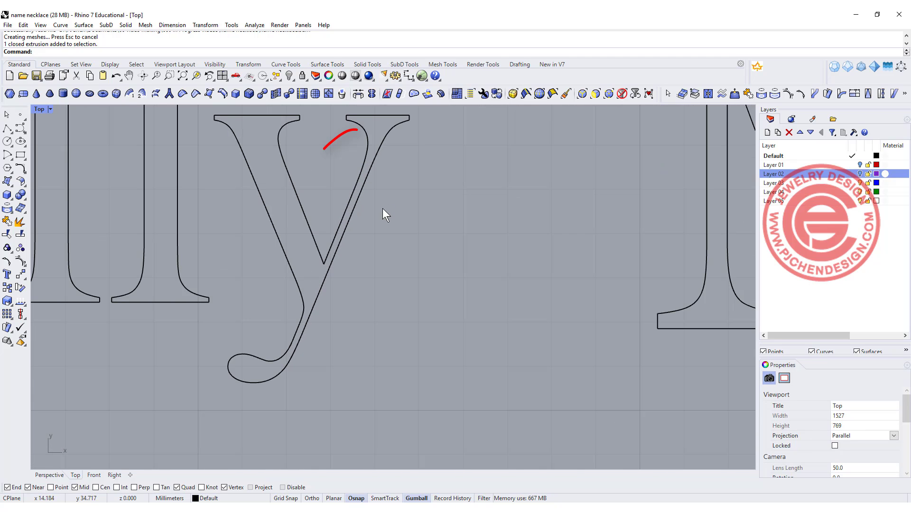
left_click_drag(385, 210, 332, 174)
left_click(341, 167)
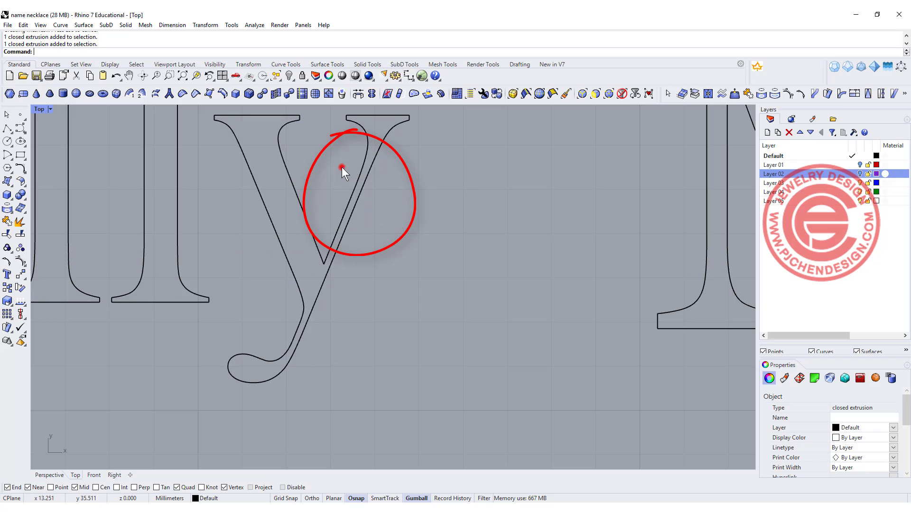
left_click(364, 203)
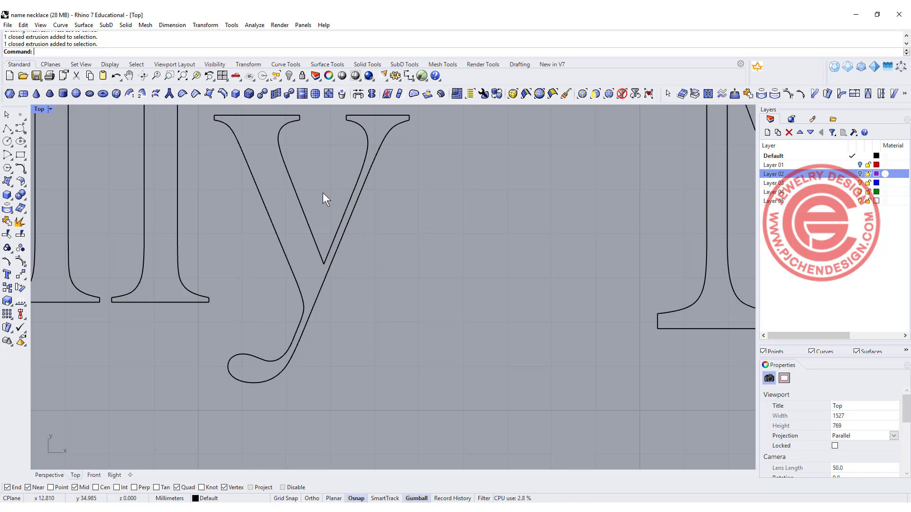
scroll(322, 193, "down", 2)
right_click_drag(401, 236, 482, 237)
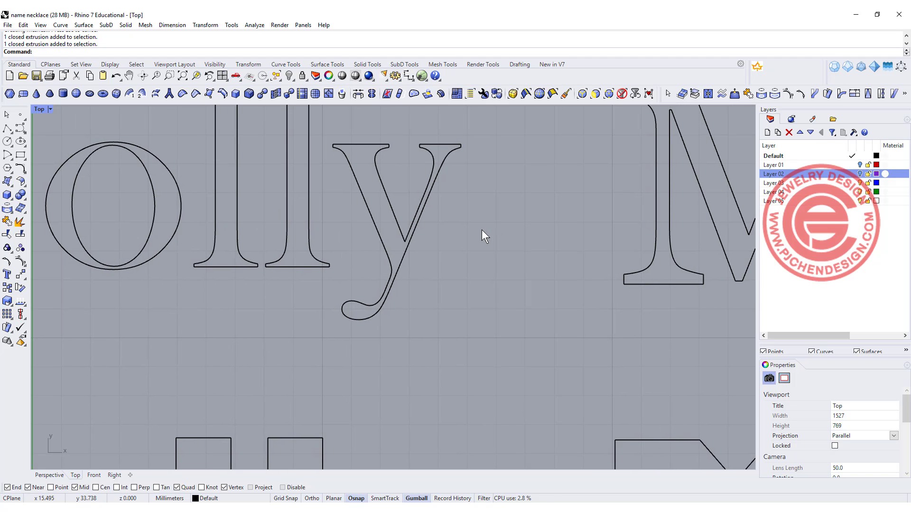
scroll(437, 211, "down", 6)
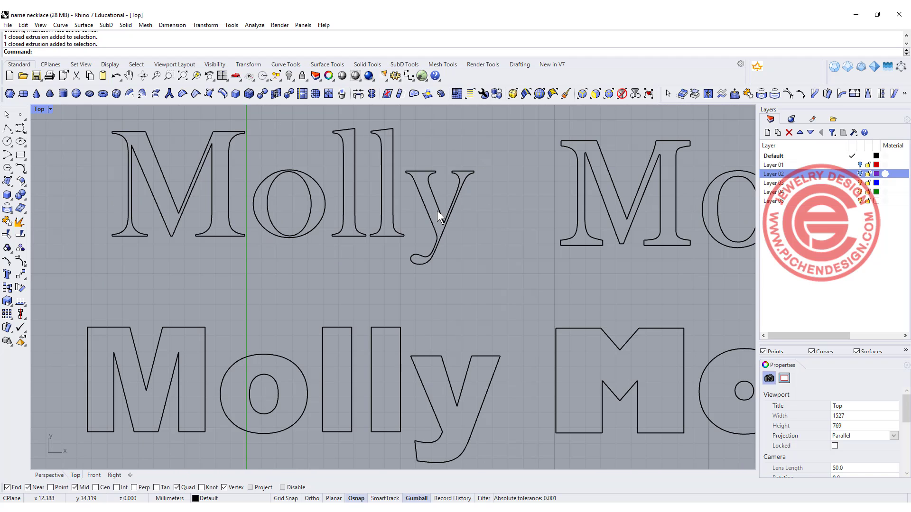
scroll(442, 207, "down", 2)
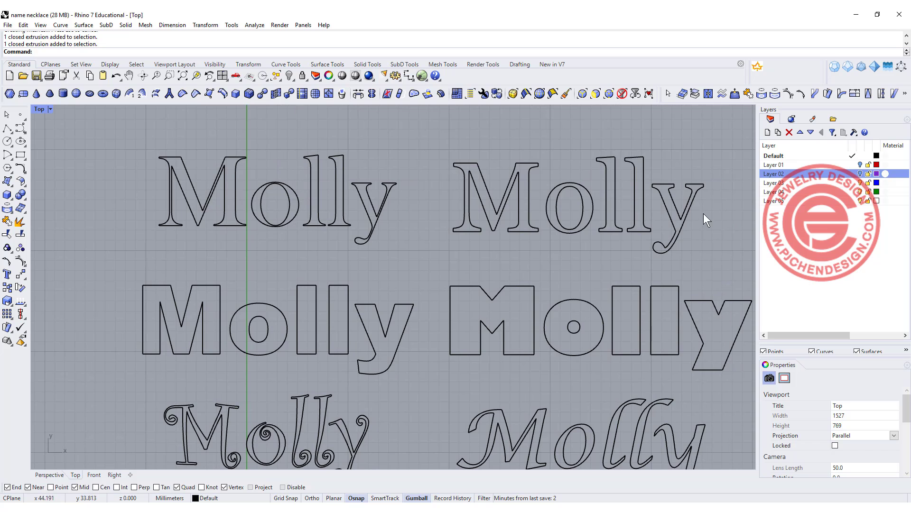
Compare the two serif Molly samples with the bold ones below, checking stroke thickness and letter gaps
left_click_drag(718, 216, 136, 147)
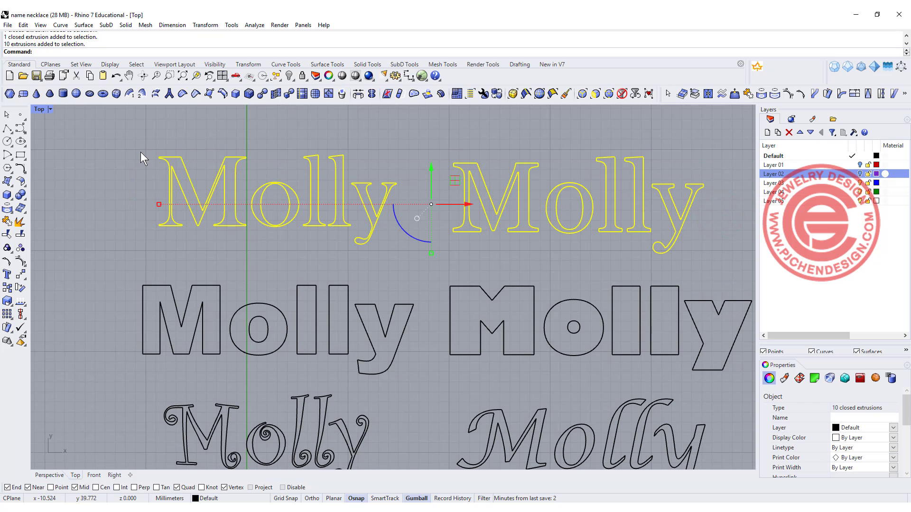
left_click(124, 197)
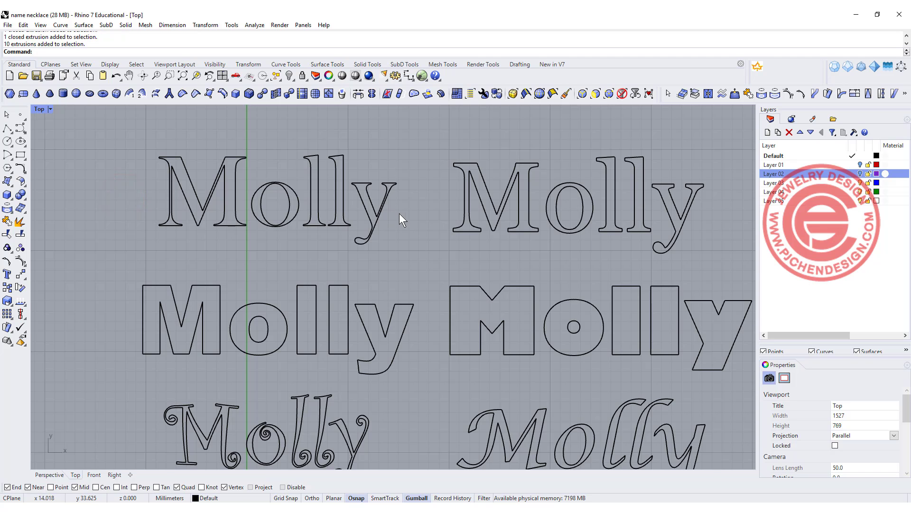
right_click_drag(392, 240, 320, 232)
scroll(411, 238, "up", 2)
scroll(306, 235, "down", 4)
scroll(234, 236, "up", 1)
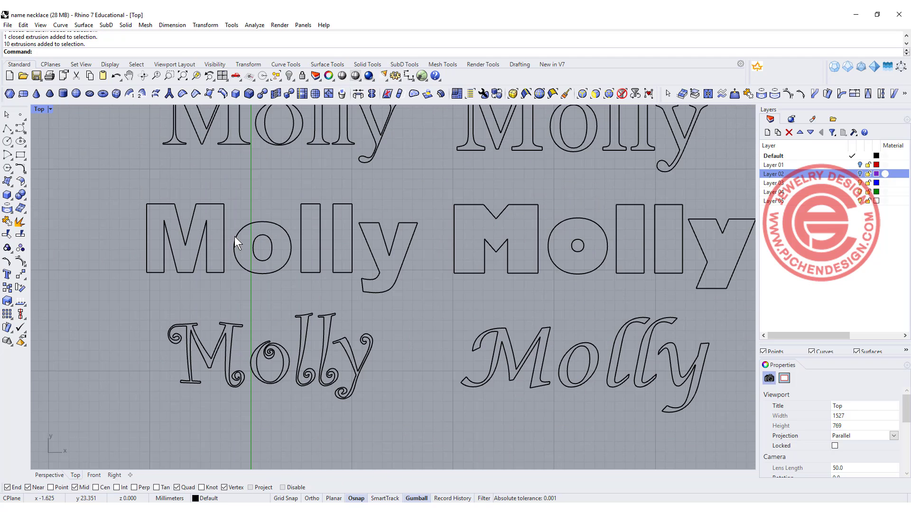
right_click_drag(544, 248, 503, 258)
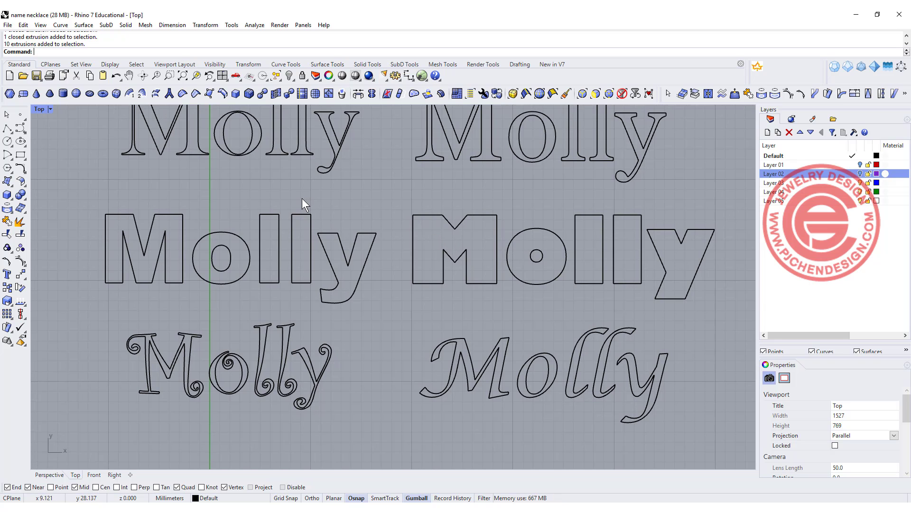
scroll(240, 257, "up", 1)
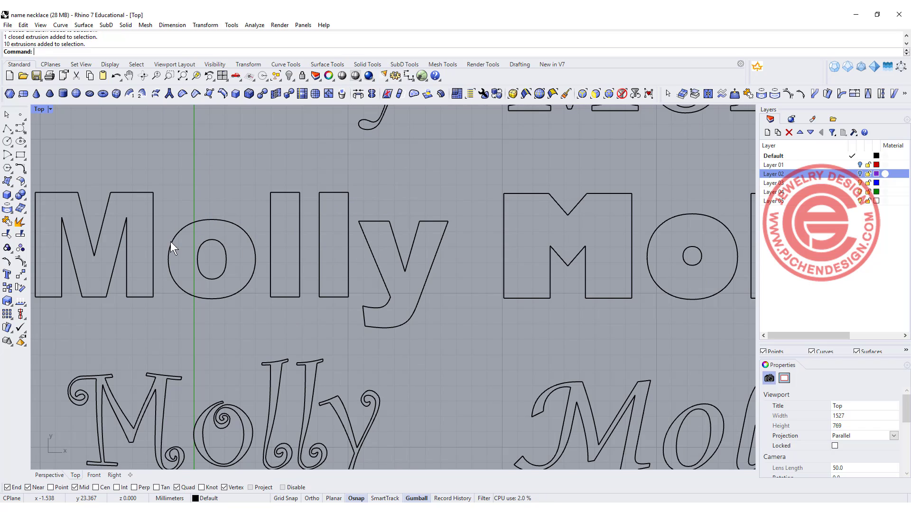
In the first bold Molly sample, move the o to overlap the M and the first l to touch the o
left_click(240, 308)
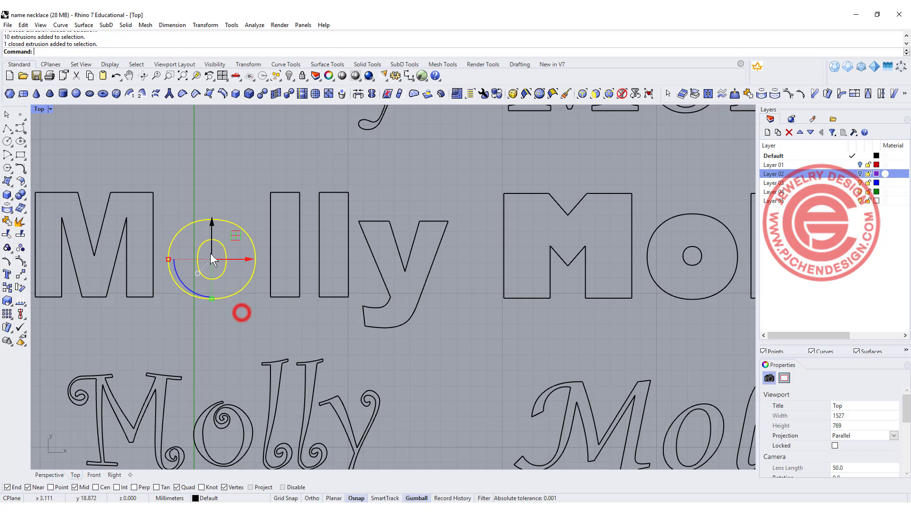
left_click_drag(248, 256, 227, 258)
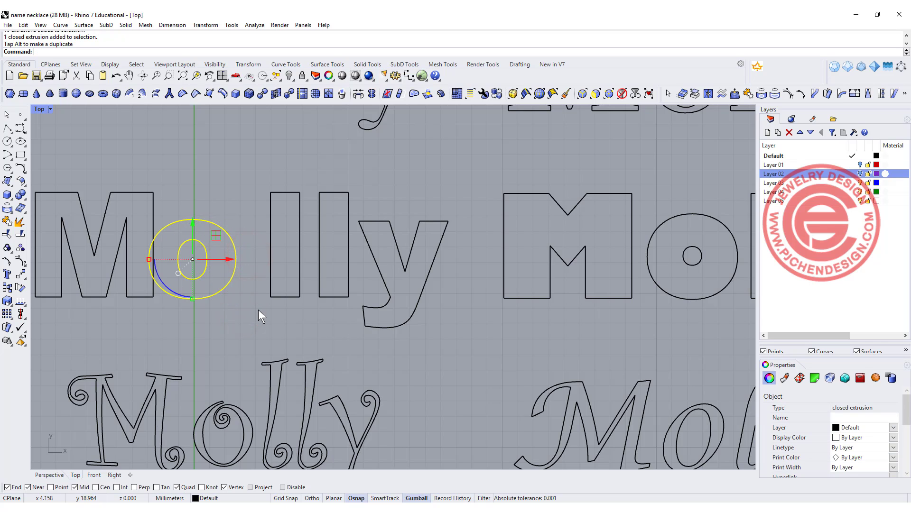
left_click(286, 318)
left_click(297, 252)
left_click_drag(323, 246, 286, 246)
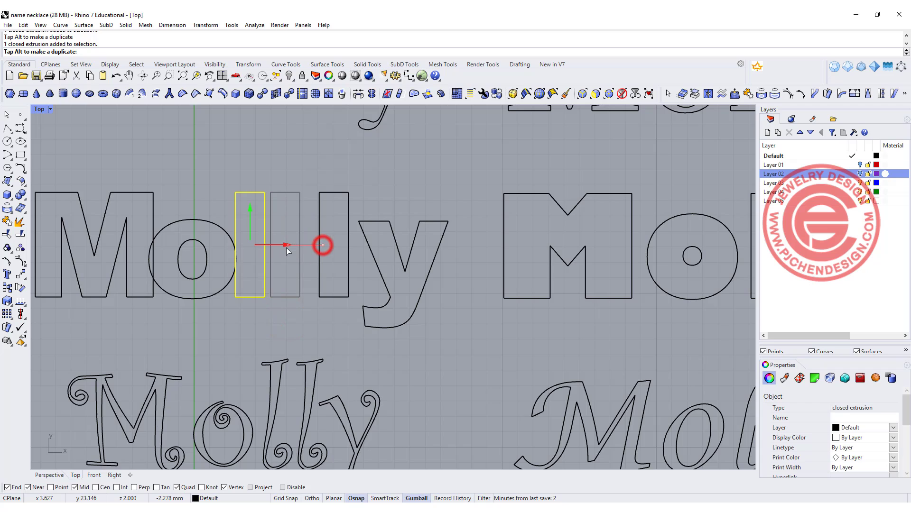
left_click(287, 309)
Move the second l close beside the first l and the y over the second l's edge in the same bold sample
right_click_drag(292, 304, 332, 308)
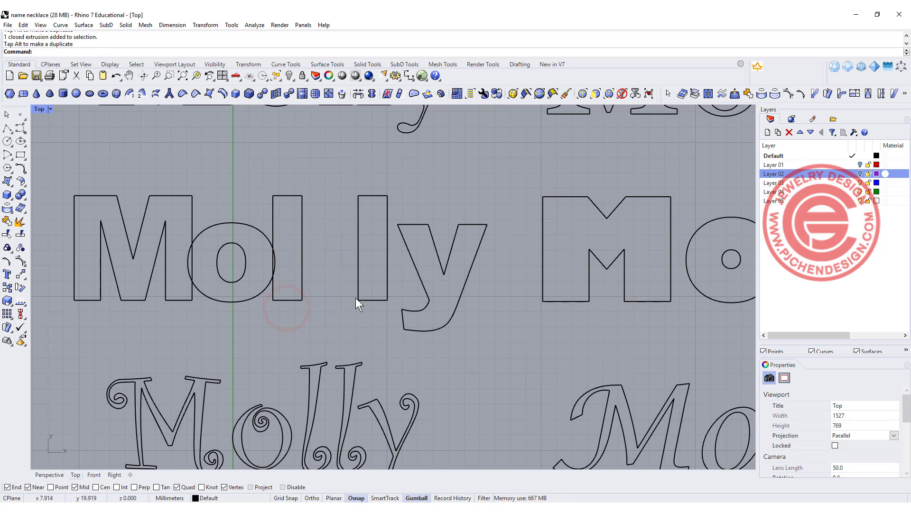
left_click(360, 298)
left_click_drag(408, 247, 352, 247)
left_click(388, 285)
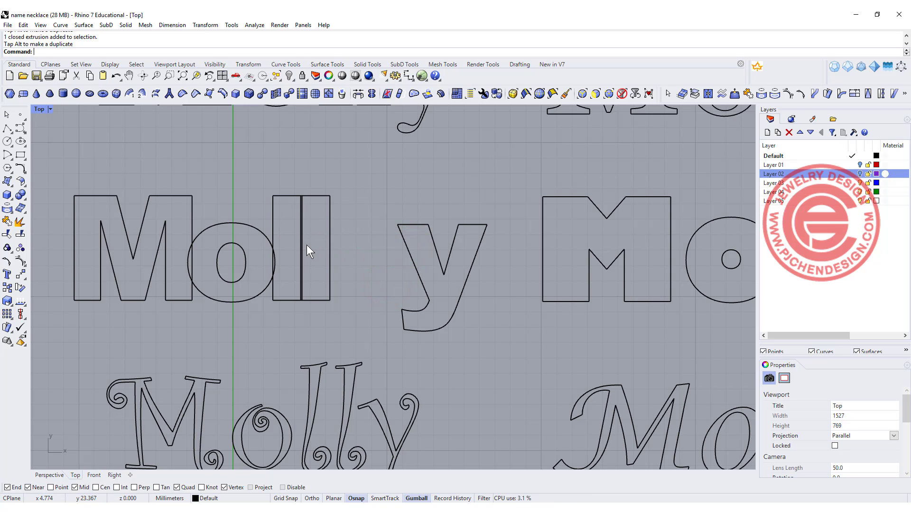
left_click(443, 266)
left_click_drag(476, 278, 404, 278)
left_click(393, 203)
Inspect how the shifted bold letters meet and compare that sample with the surrounding Molly fonts
scroll(328, 234, "up", 10)
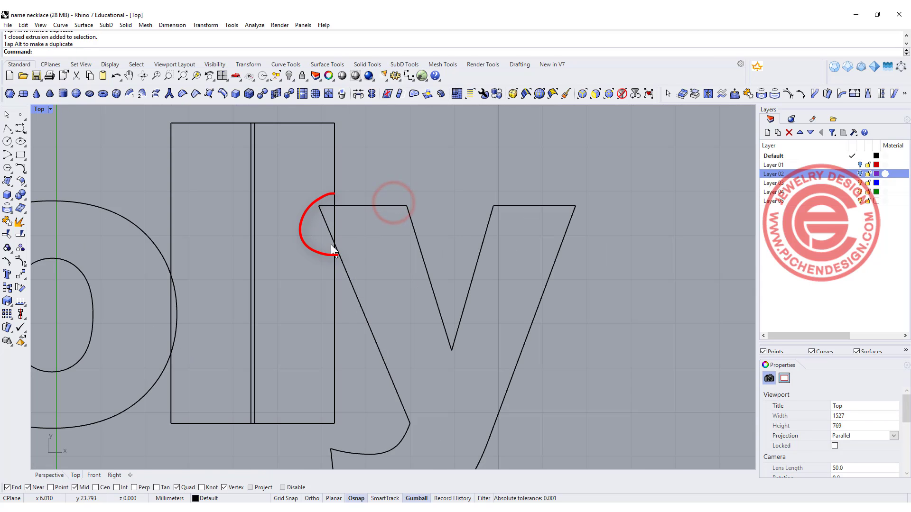
scroll(351, 247, "down", 6)
mouse_move(358, 284)
right_mouse_down()
mouse_move(373, 289)
mouse_move(367, 239)
right_mouse_up()
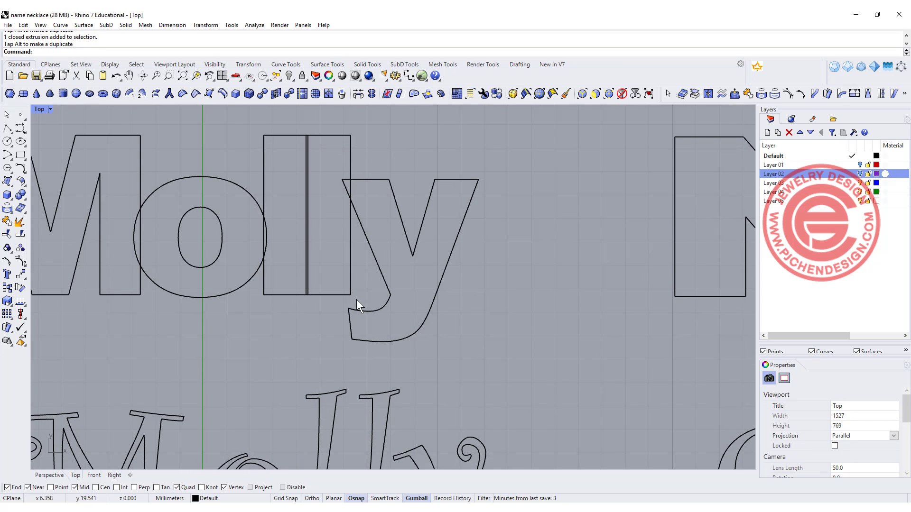
scroll(360, 283, "down", 4)
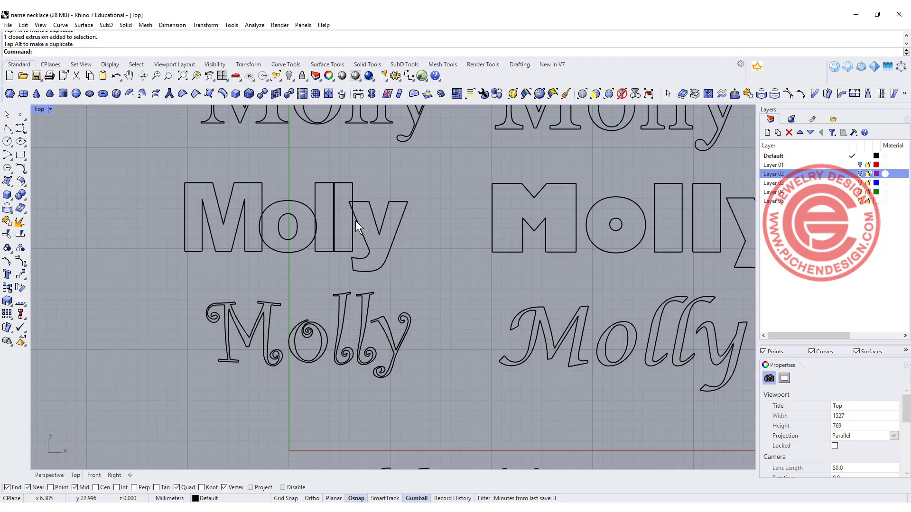
right_click_drag(401, 237, 354, 240)
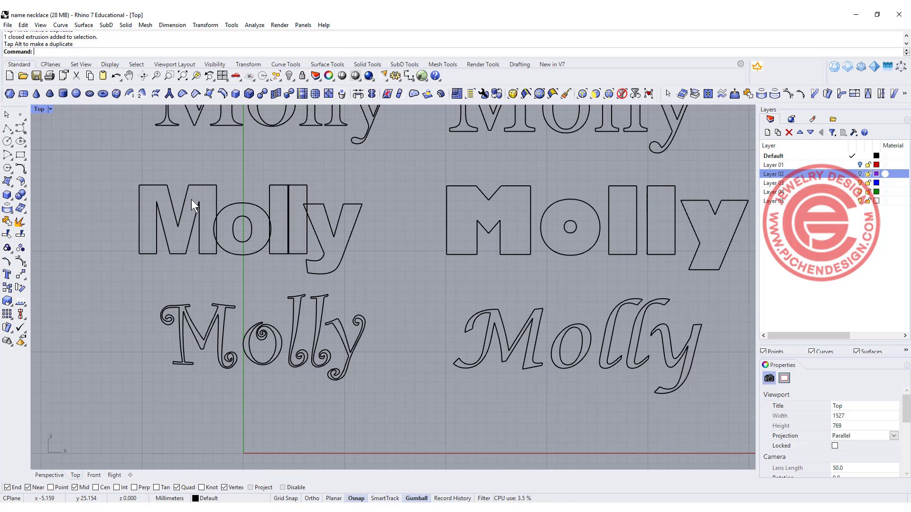
scroll(191, 200, "down", 2)
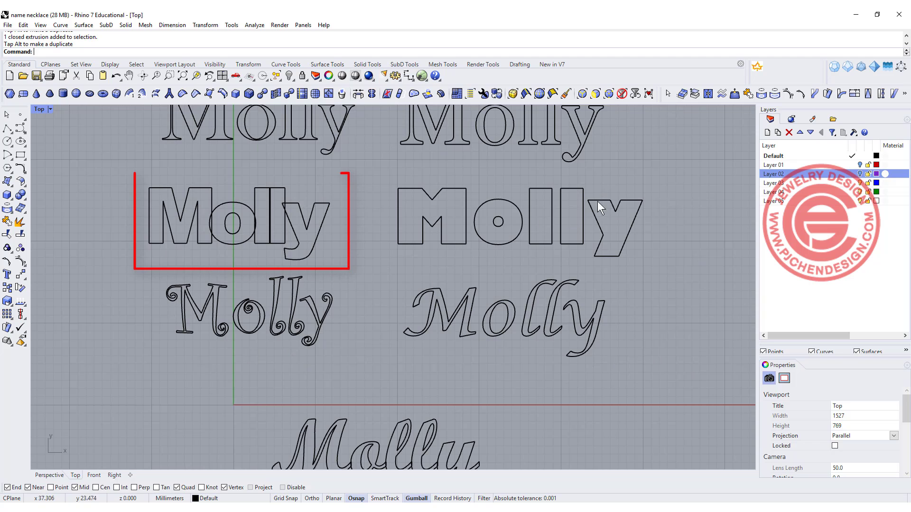
right_click_drag(353, 207, 344, 251)
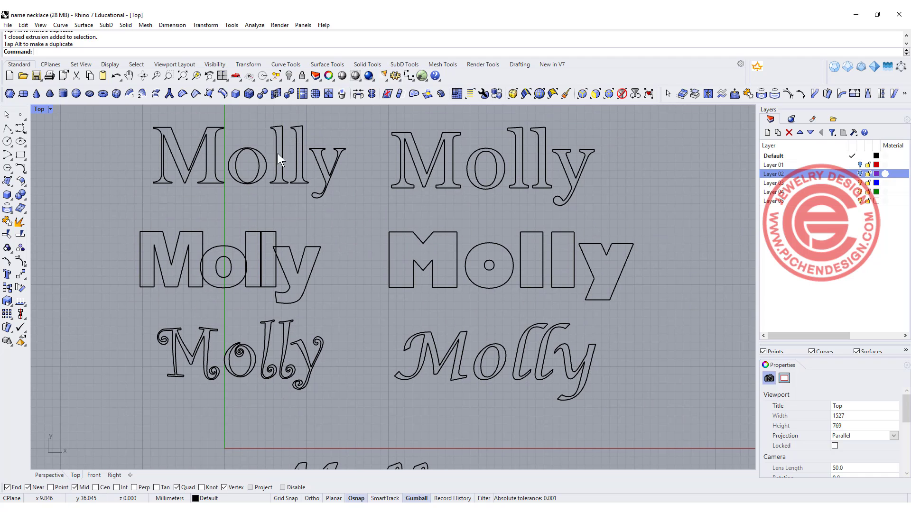
scroll(419, 263, "up", 3)
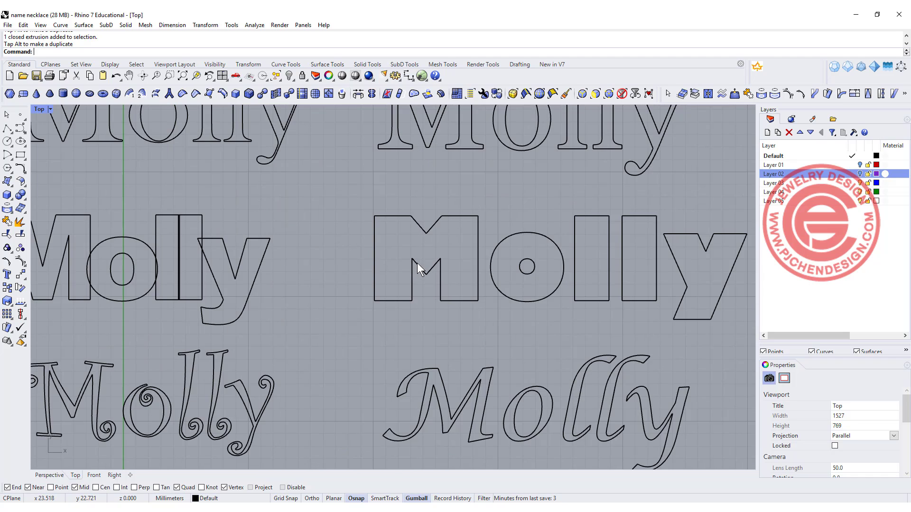
scroll(607, 258, "down", 1)
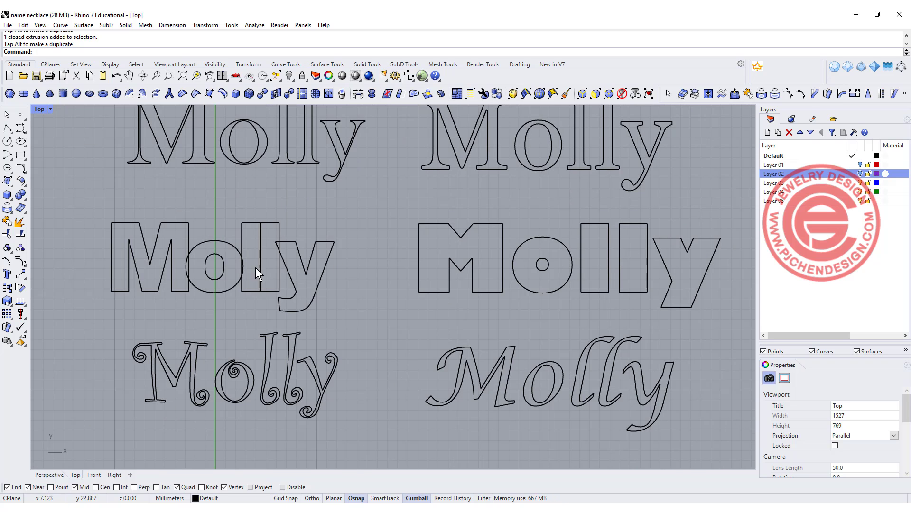
Examine the fine strokes and spiral ends of the curly Molly sample, especially in the o
right_click_drag(329, 321, 348, 244)
scroll(331, 254, "down", 2)
scroll(296, 280, "up", 3)
right_click_drag(266, 256, 295, 252)
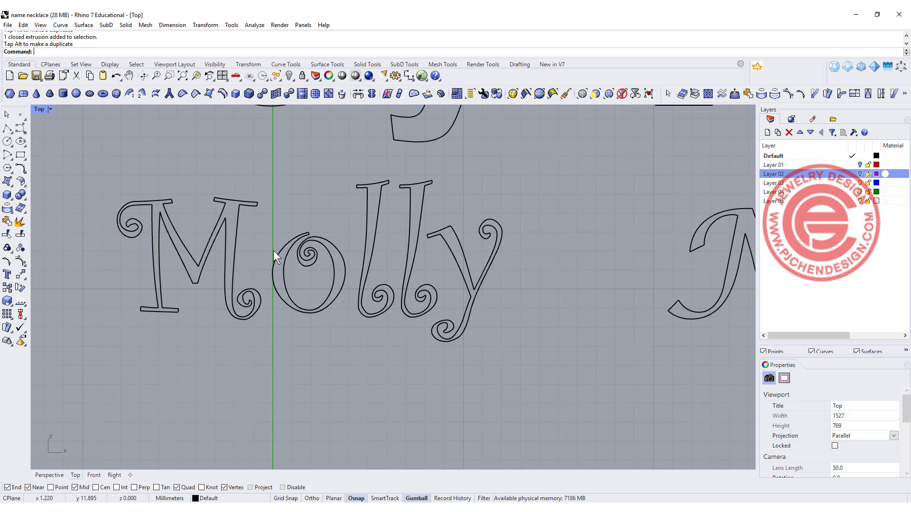
scroll(301, 256, "up", 4)
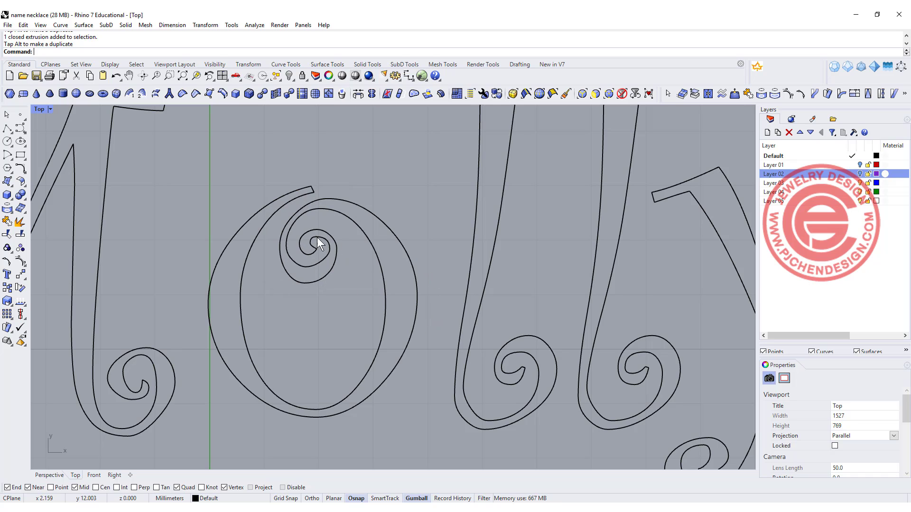
scroll(372, 297, "down", 5)
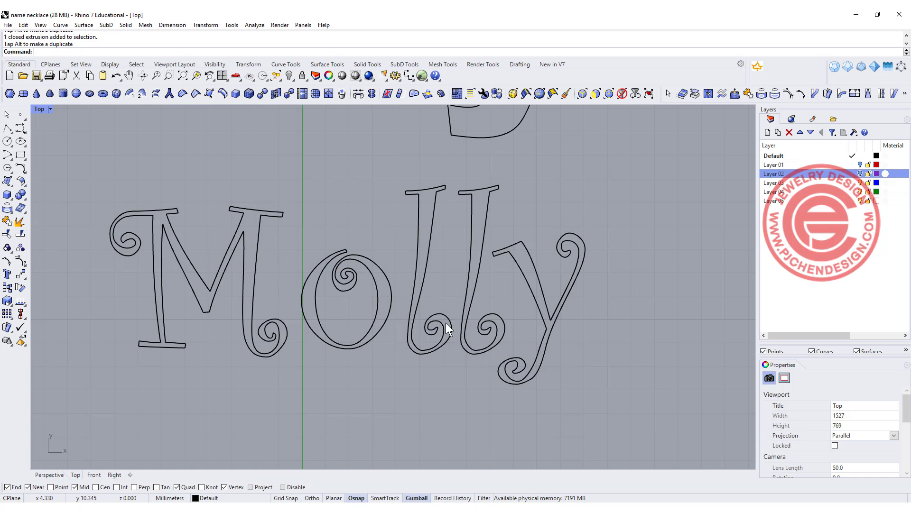
scroll(462, 326, "down", 5)
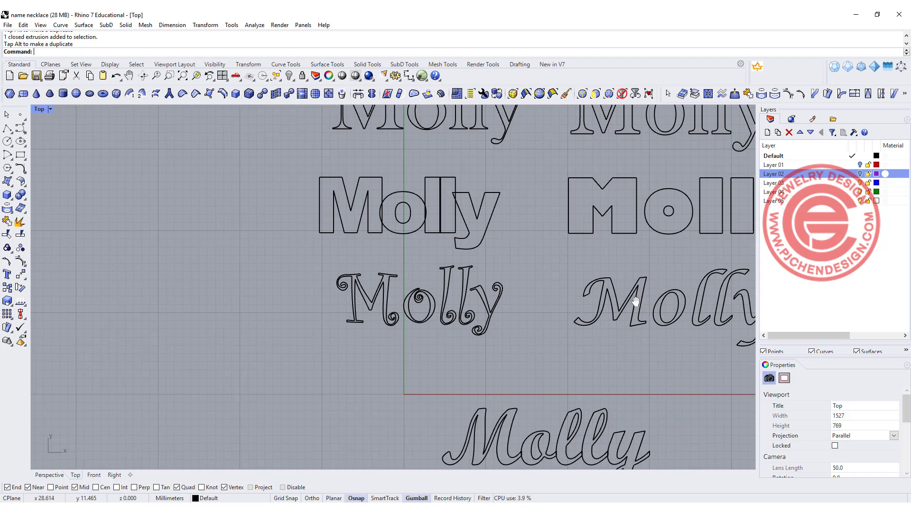
In the calligraphic italic Molly sample, move the o over the foot of the M and shift the remaining lly letters against the o
scroll(389, 244, "up", 3)
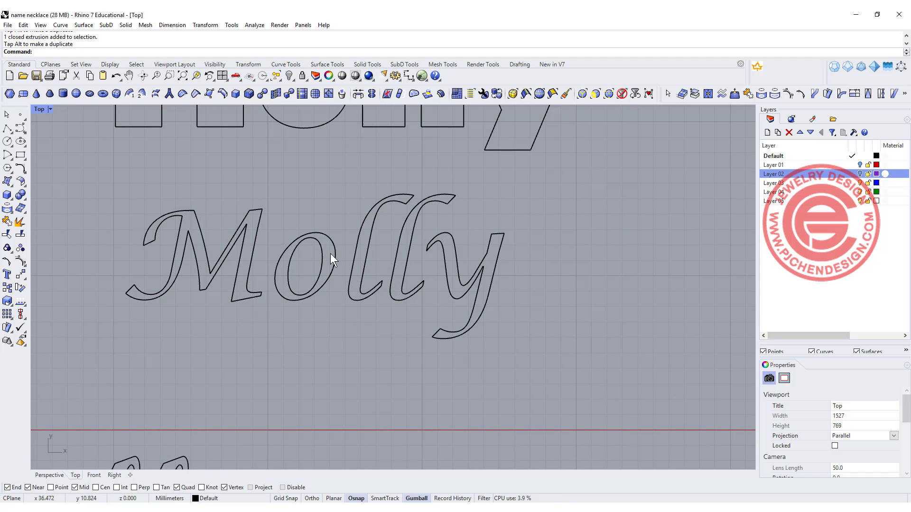
scroll(258, 243, "up", 2)
scroll(258, 243, "up", 1)
scroll(269, 248, "down", 1)
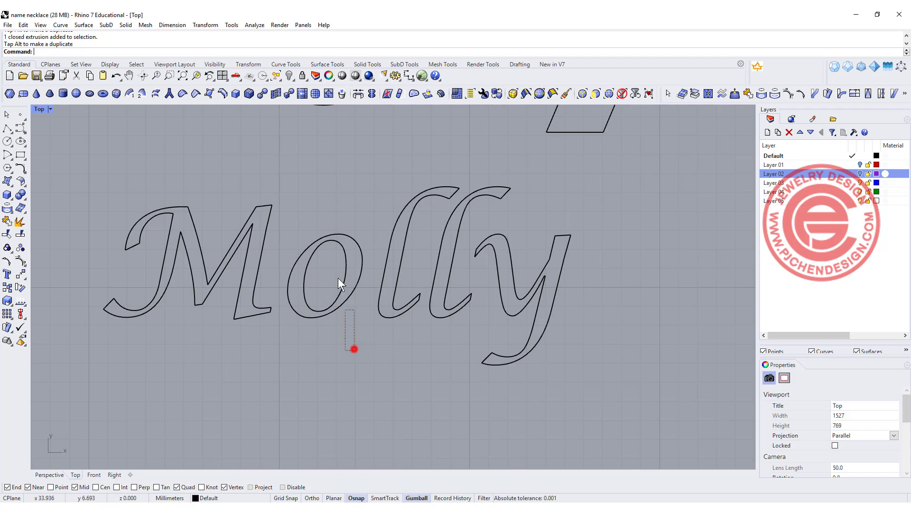
left_click(341, 251)
left_click_drag(359, 275, 335, 276)
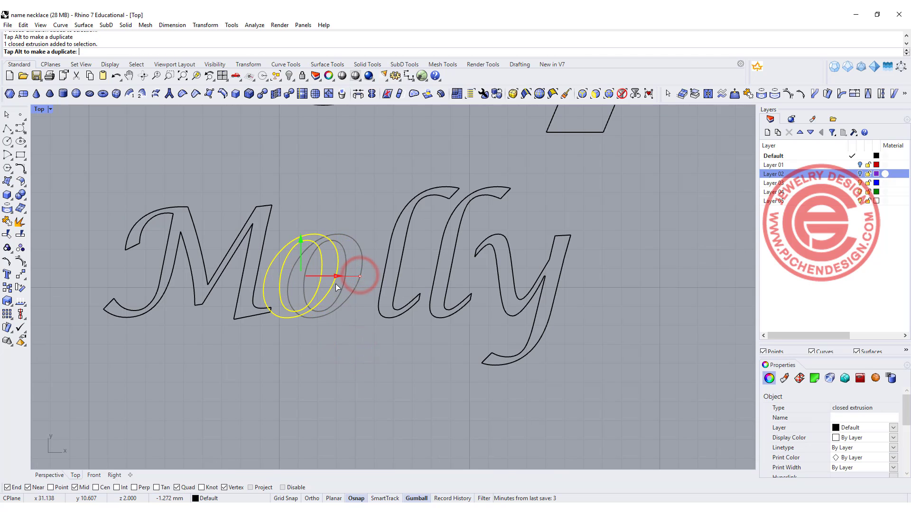
left_click_drag(630, 320, 424, 236)
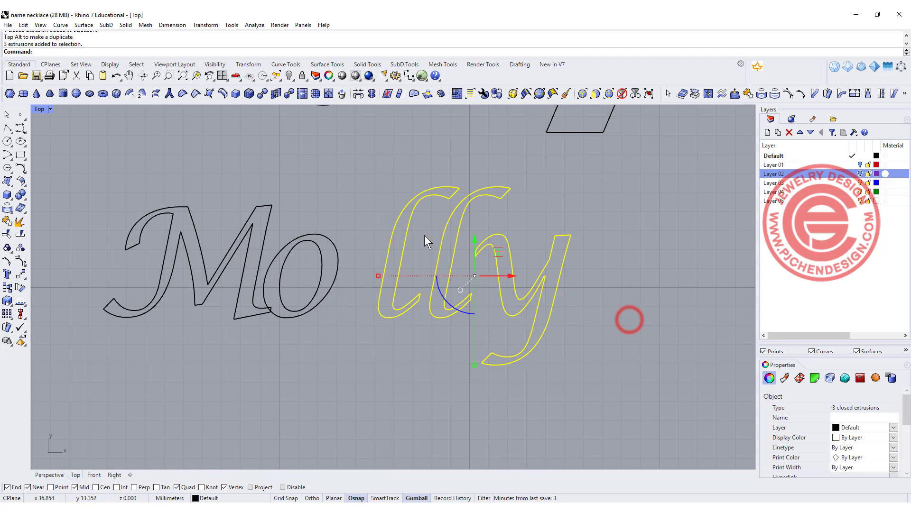
left_click_drag(511, 276, 460, 287)
Move the second l to overlap the first l and the y to overlap the second l in the italic sample
left_click(399, 356)
left_click(396, 316)
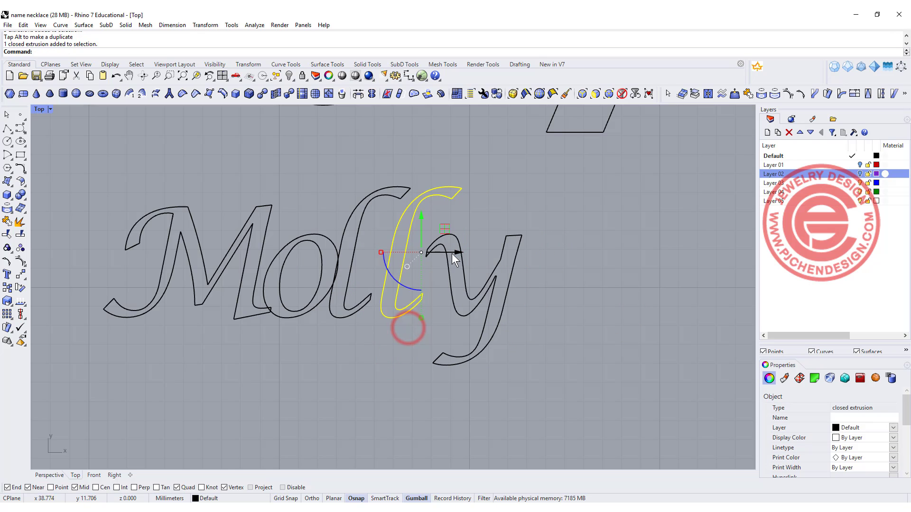
left_click_drag(459, 252, 443, 252)
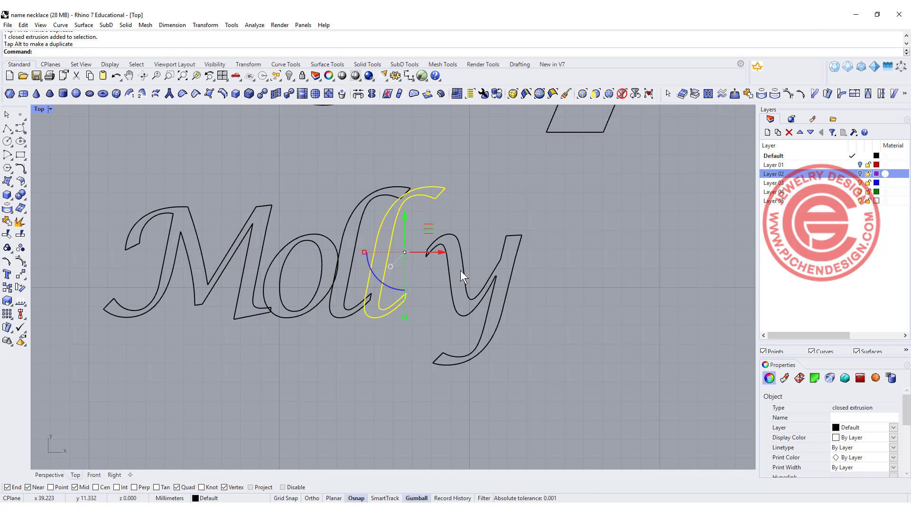
left_click_drag(553, 317, 485, 264)
left_click_drag(514, 301, 466, 311)
left_click(575, 312)
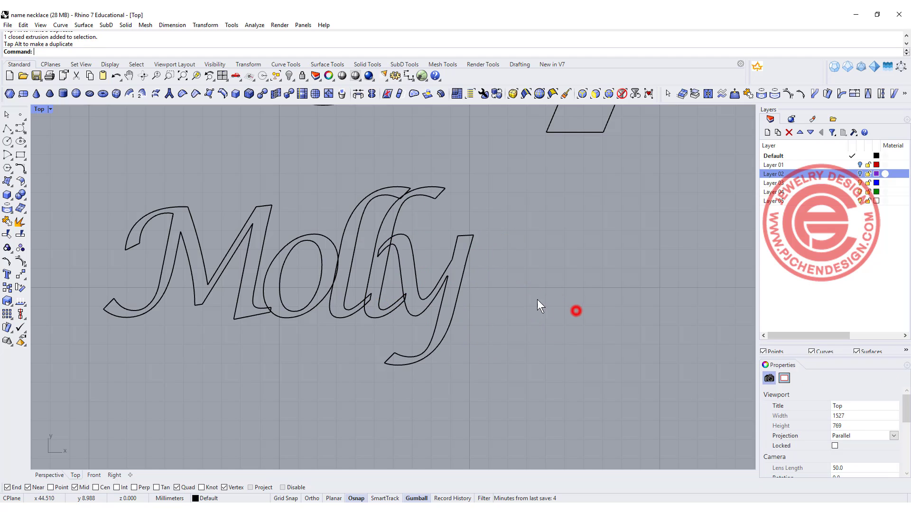
Compare the overlapped italic lettering with the connected script Molly sample, and examine where the script letters join
scroll(537, 300, "down", 6)
right_click_drag(500, 315, 467, 294)
scroll(432, 272, "up", 4)
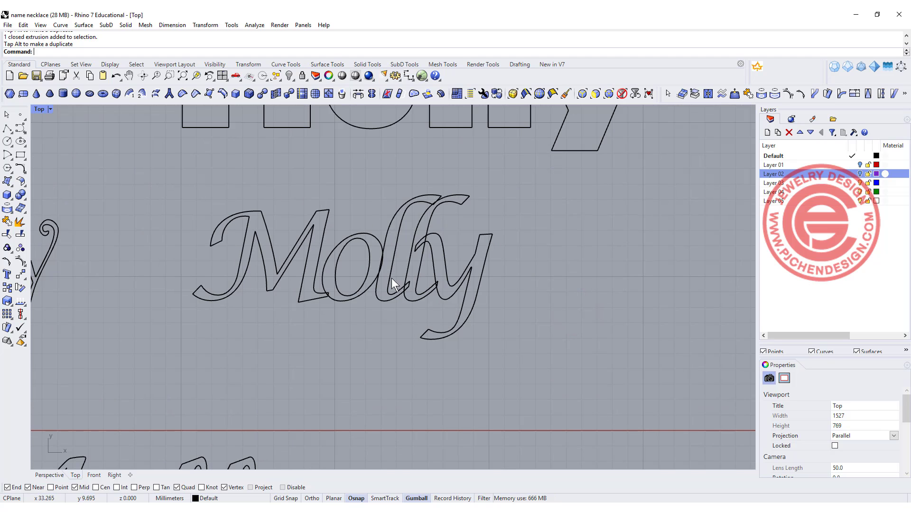
scroll(352, 230, "down", 3)
right_click_drag(310, 312, 379, 229)
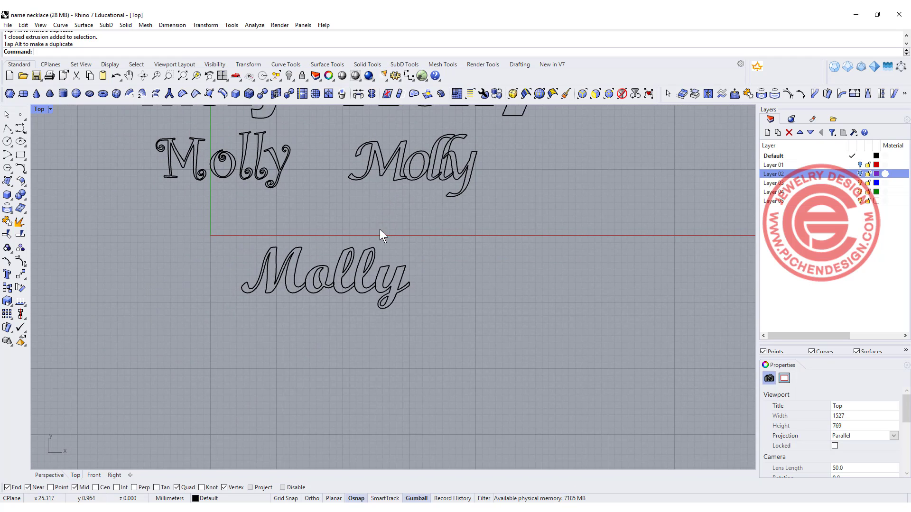
scroll(335, 277, "up", 3)
right_click_drag(335, 277, 409, 285)
scroll(405, 286, "up", 2)
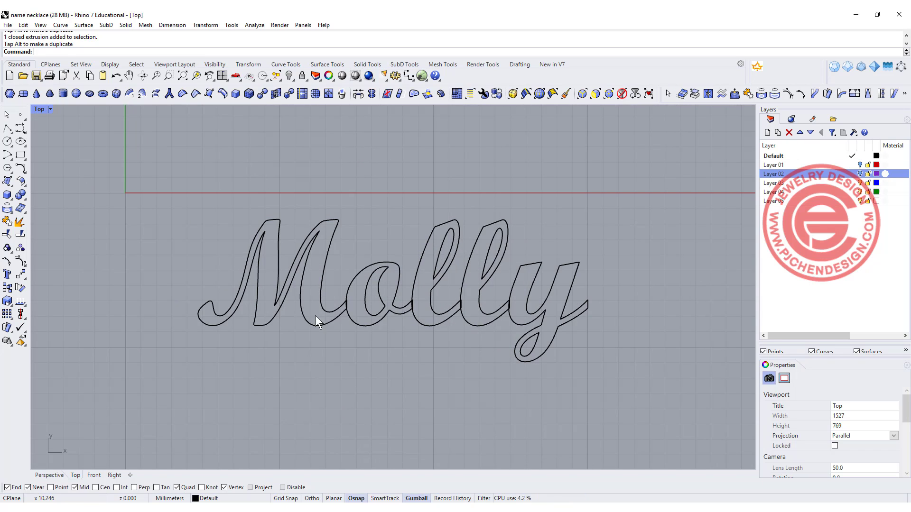
scroll(386, 305, "up", 2)
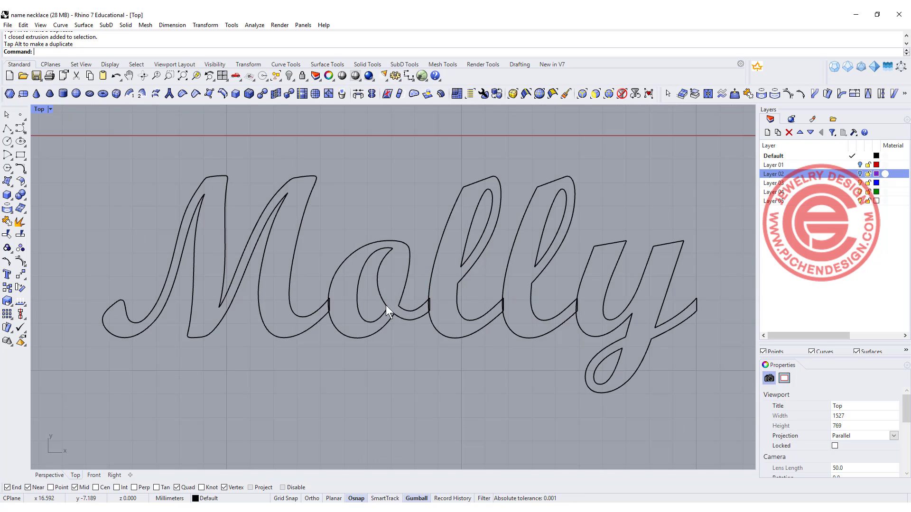
right_click_drag(386, 306, 319, 261)
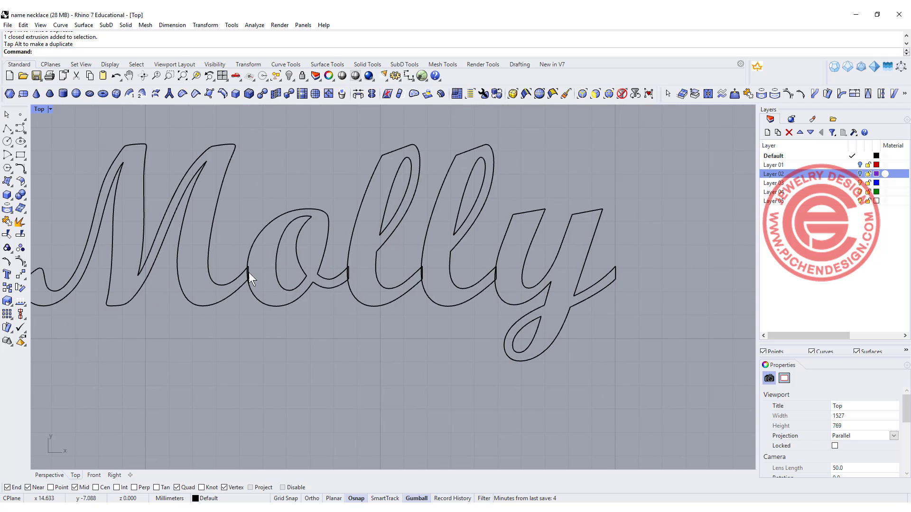
Try to push the script M's connecting tail further into the o by moving its end control points, and undo the move
scroll(248, 272, "up", 3)
left_click(234, 269)
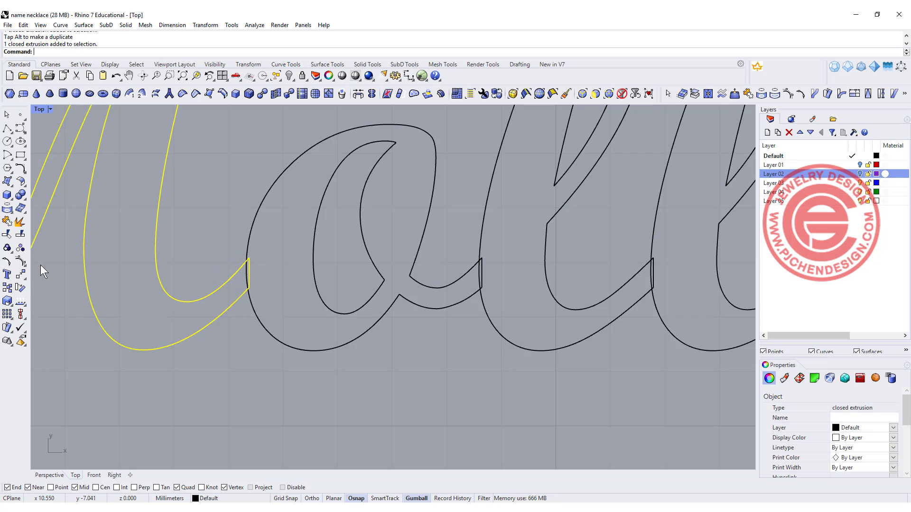
left_click(19, 261)
left_click_drag(232, 247, 275, 311)
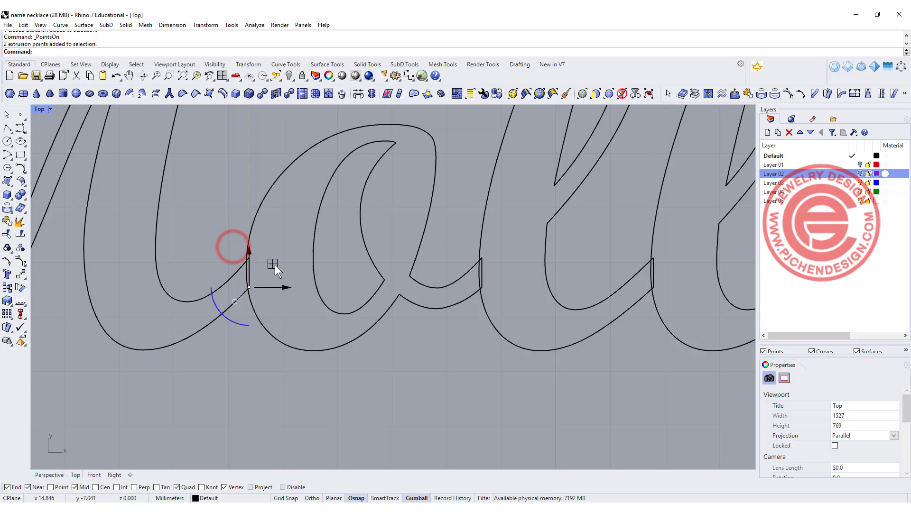
left_click_drag(273, 265, 285, 261)
left_click(219, 195)
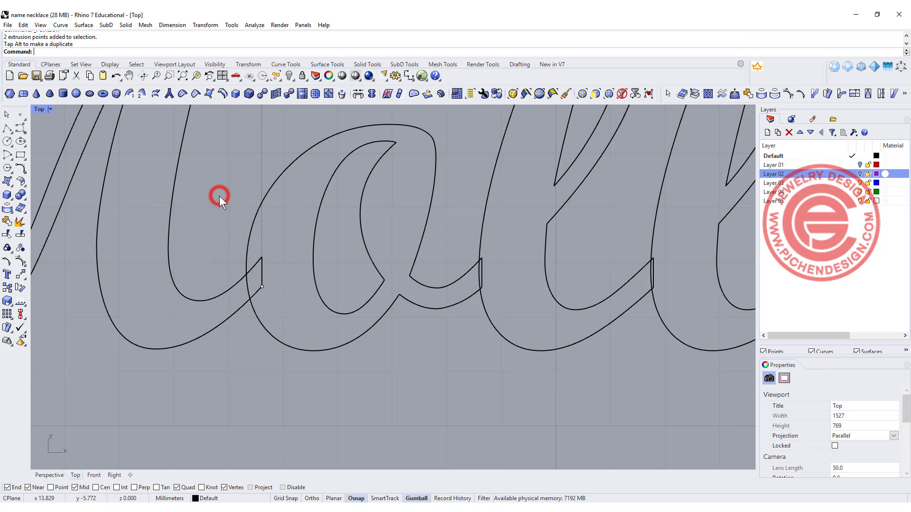
key("ctrl+z")
Isolate all five letters of the connected script Molly on Layer 03 and move them to the origin
scroll(332, 284, "down", 4)
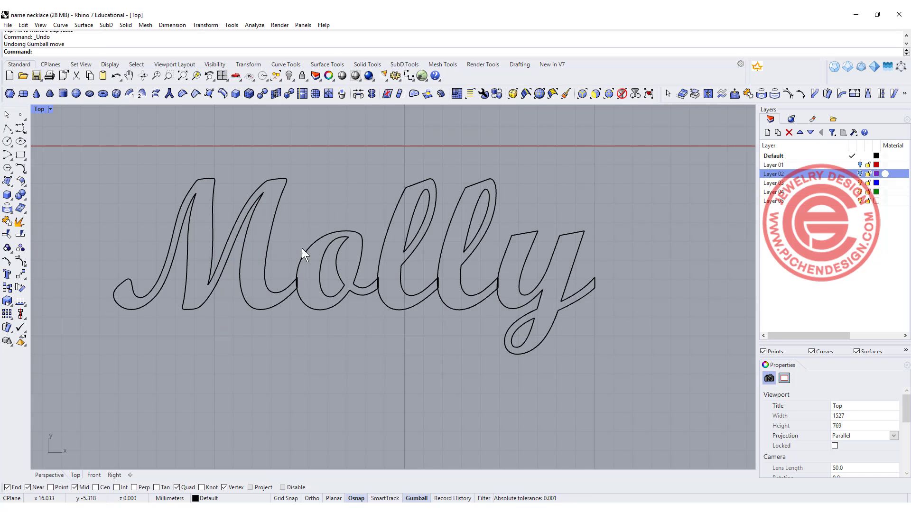
scroll(313, 251, "down", 5)
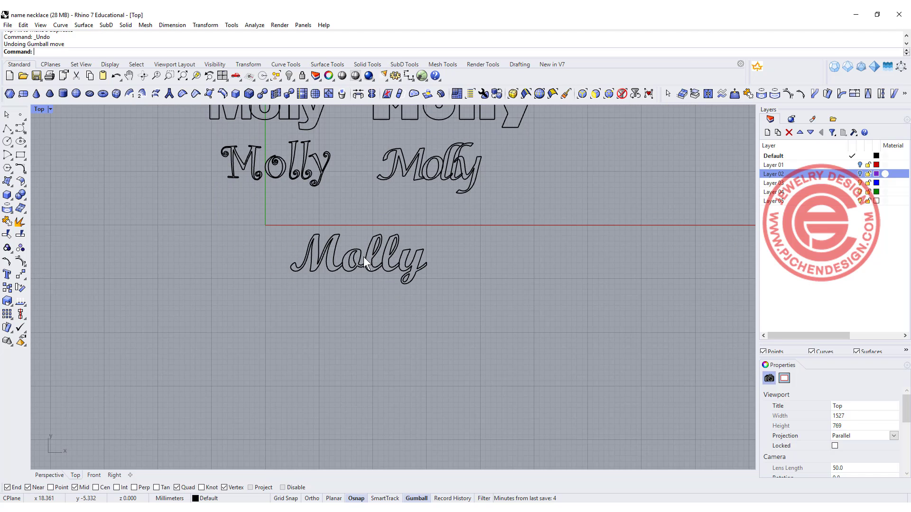
left_click_drag(274, 223, 442, 319)
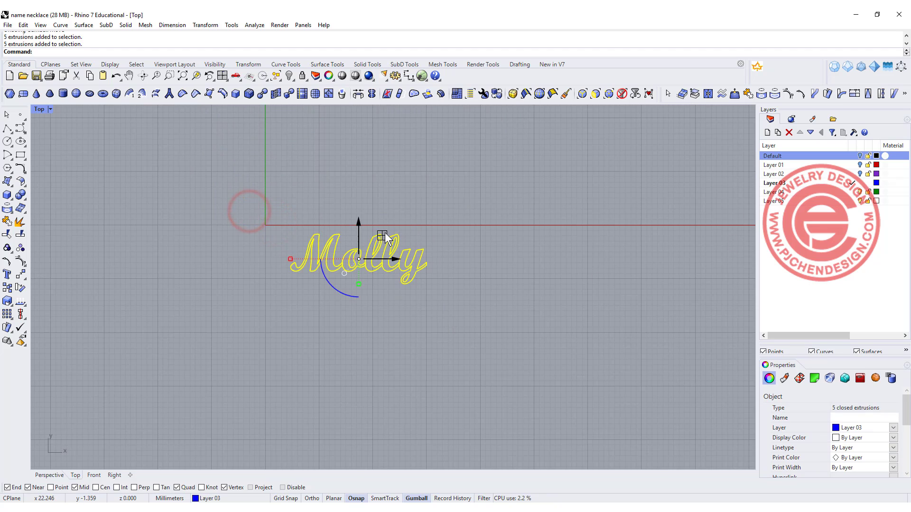
left_click_drag(384, 234, 297, 204)
scroll(289, 215, "up", 5)
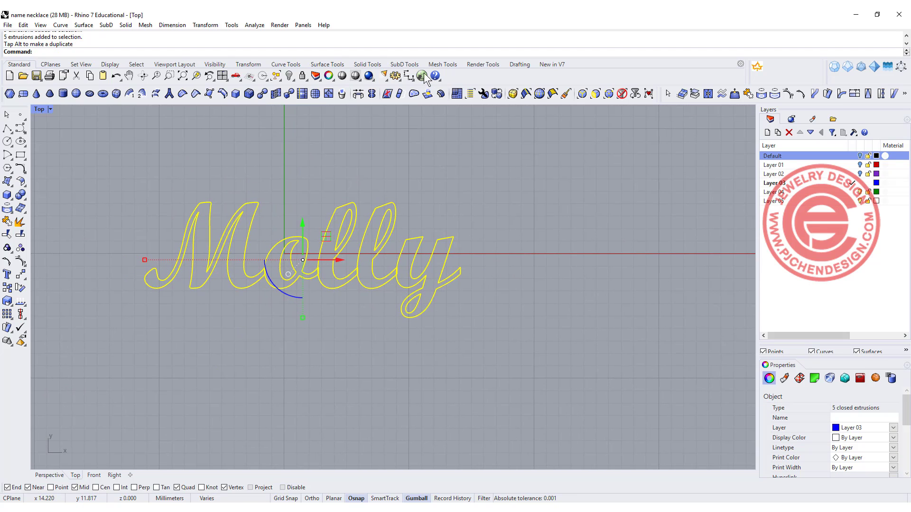
Dimension the height of the script M vertically, placing the dimension beyond the y
left_click(409, 76)
left_click(253, 201)
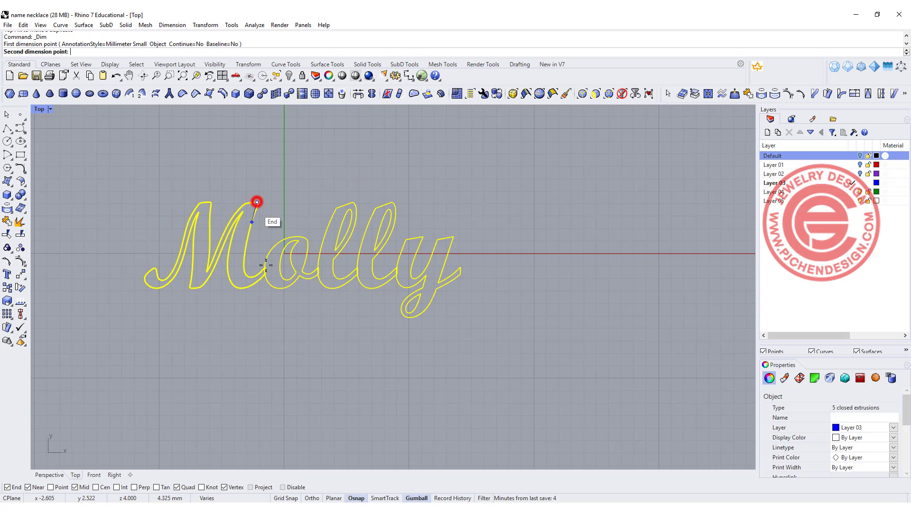
left_click(239, 290)
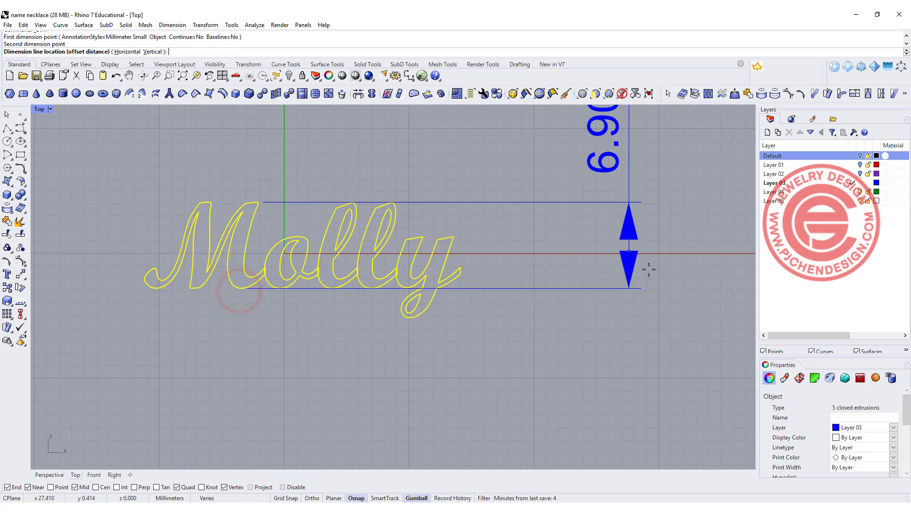
left_click(657, 275)
scroll(560, 221, "down", 3)
scroll(572, 209, "up", 3)
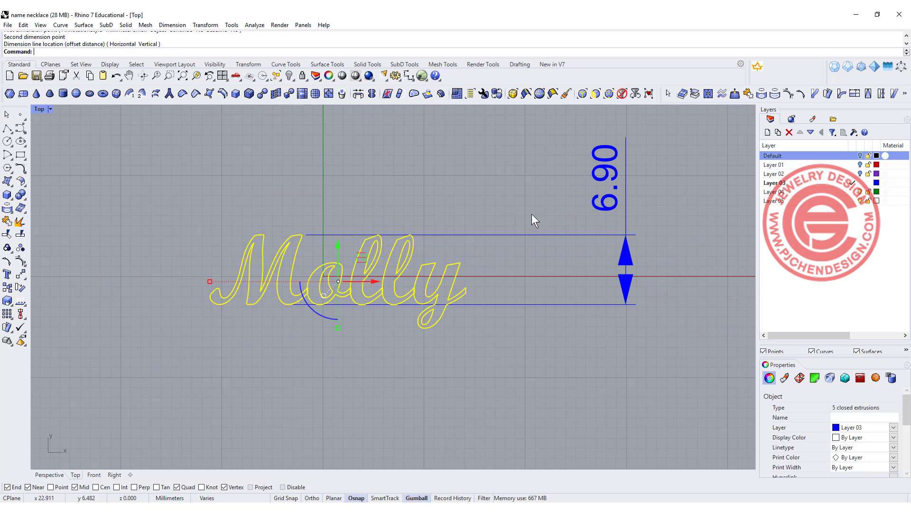
Scale the whole script Molly word up uniformly so that the M is about 12 mm tall
left_click_drag(150, 200, 497, 358)
left_click_drag(209, 281, 117, 296)
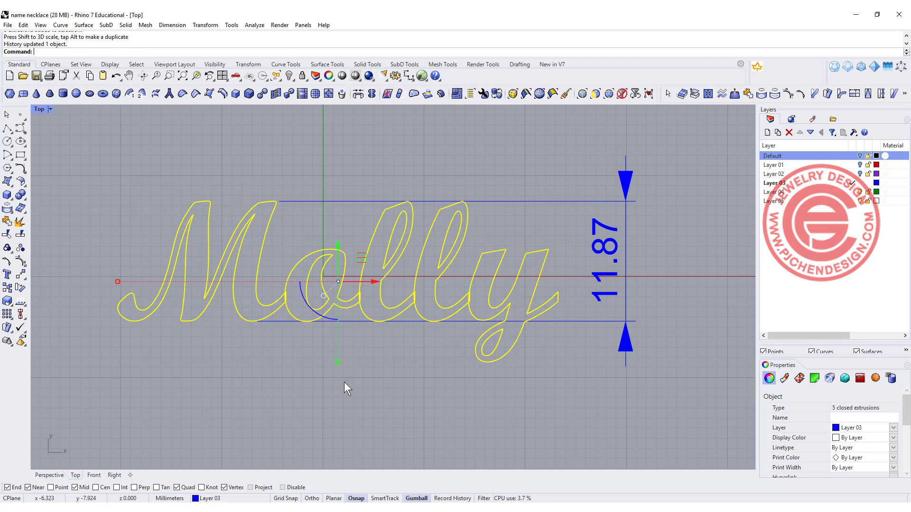
left_click(445, 397)
scroll(532, 258, "down", 2)
right_click_drag(501, 306, 407, 289)
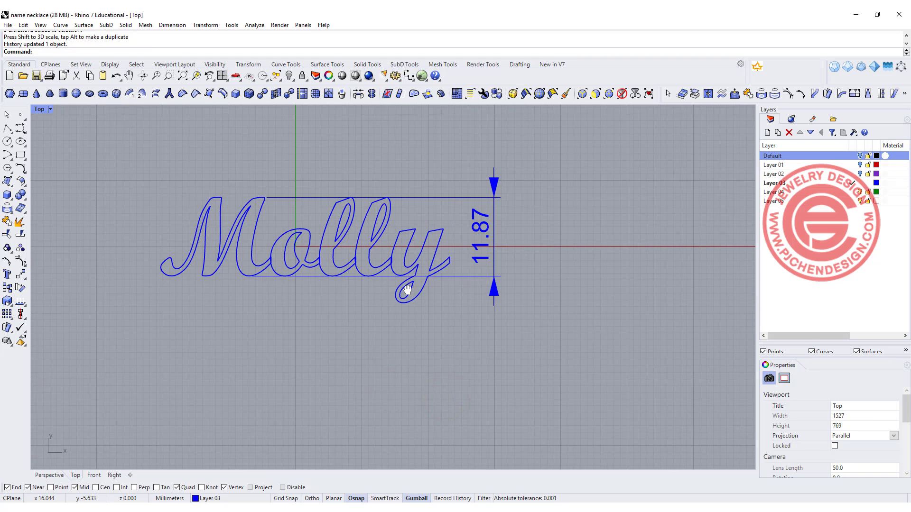
Dimension the word's overall width from the y's tail to the M's starting curl, and delete both the width and height dimensions
left_click(412, 317)
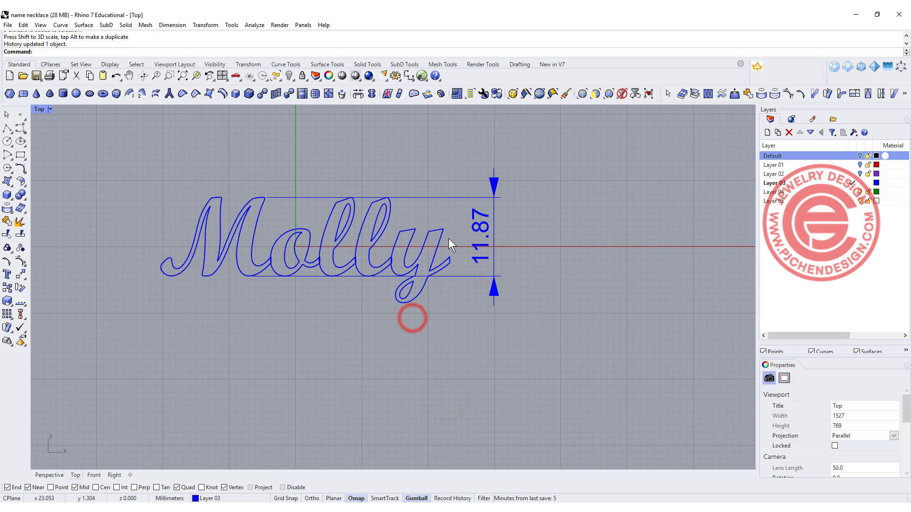
key("Return")
left_click(450, 257)
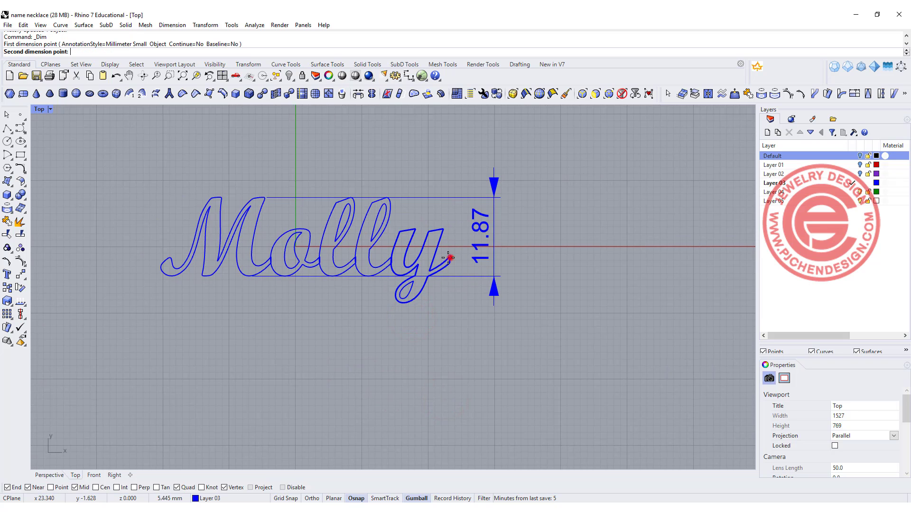
left_click(161, 267)
left_click(164, 147)
scroll(286, 215, "down", 4)
scroll(297, 201, "up", 2)
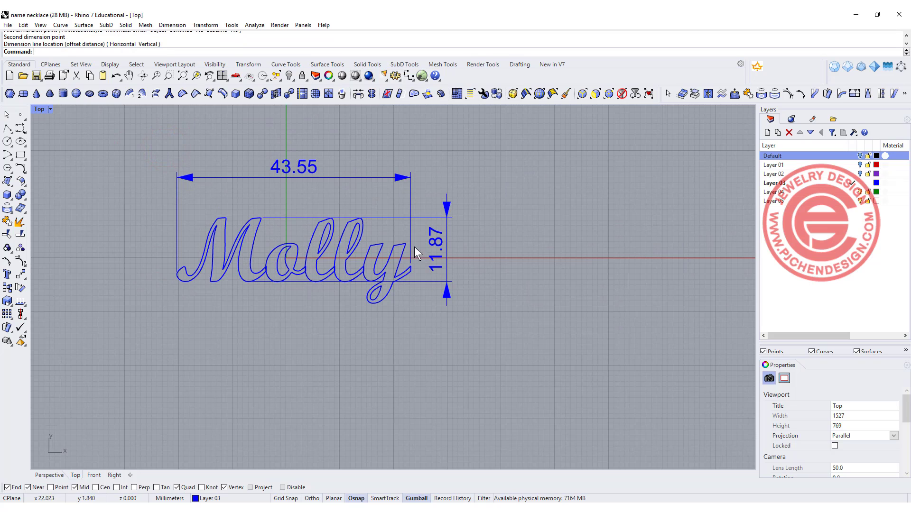
left_click_drag(428, 178, 397, 159)
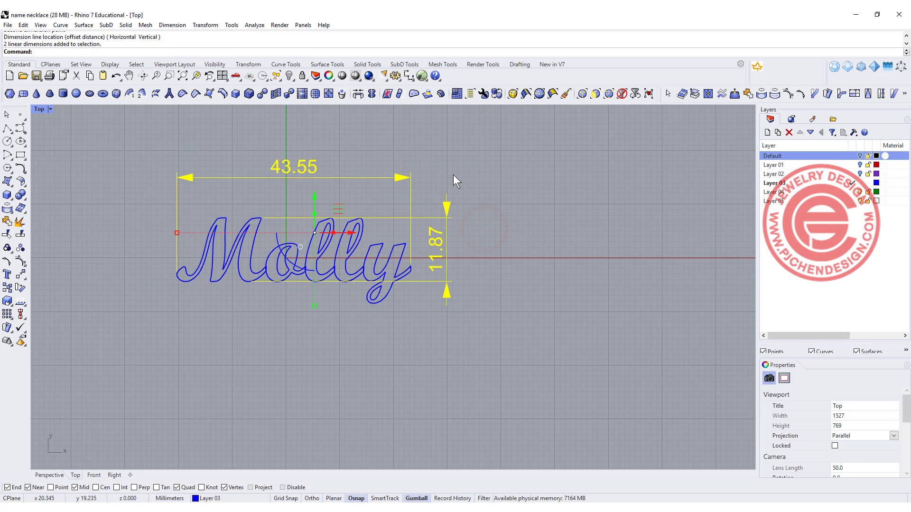
key("Delete")
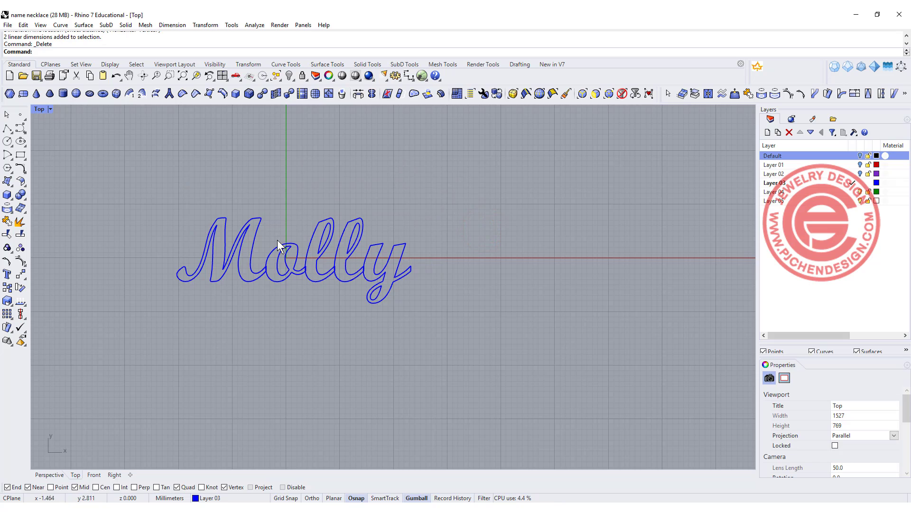
Try placing another Molly text object as curves in Script MT Bold at 9.8 mm height beside the word, and undo it
scroll(277, 256, "up", 4)
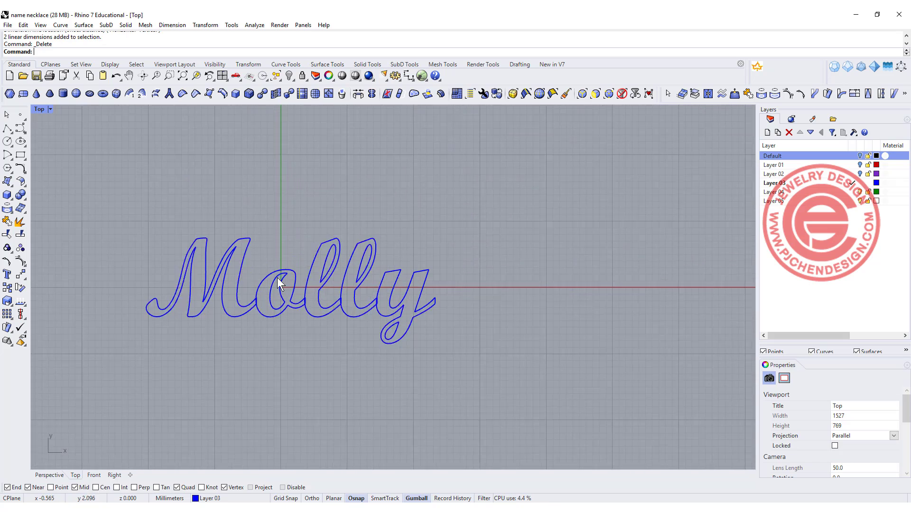
left_click(7, 274)
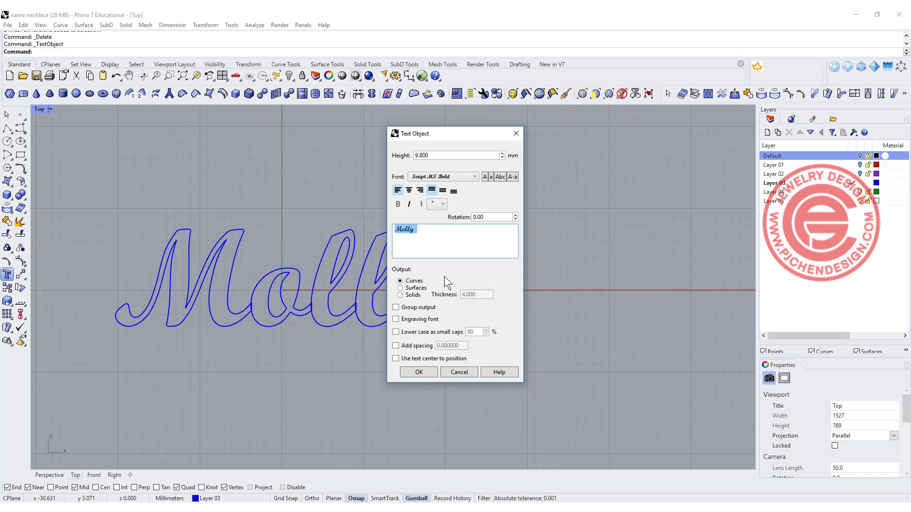
left_click(418, 373)
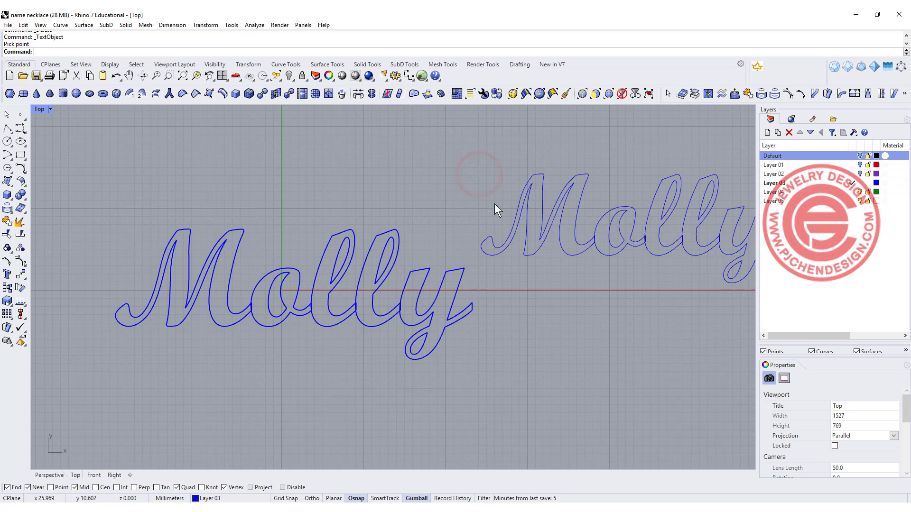
key("ctrl+z")
Dimension the stroke thickness of the first l with an aligned dimension placed above the word
scroll(360, 241, "up", 6)
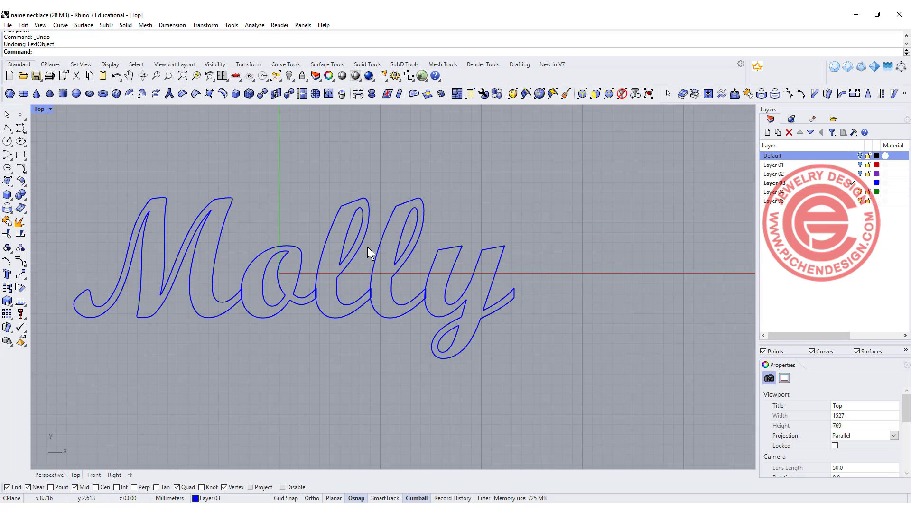
scroll(385, 220, "up", 4)
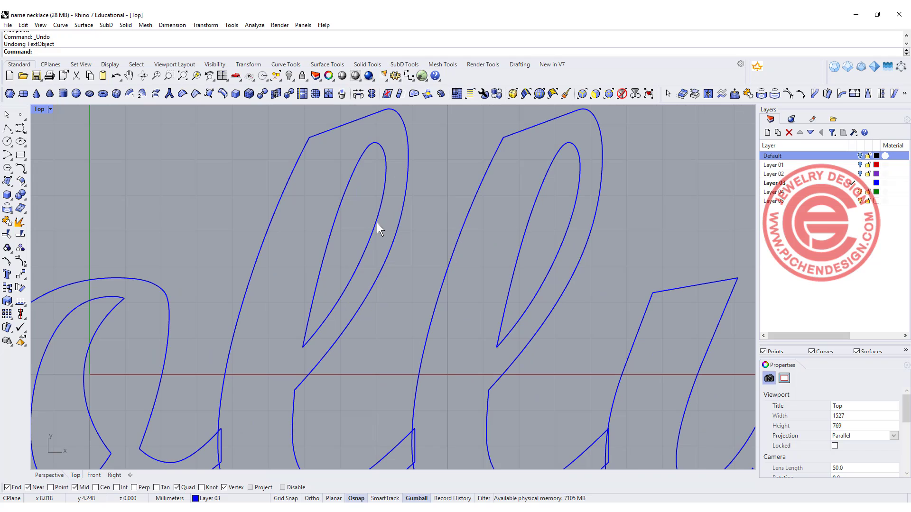
left_click(410, 78)
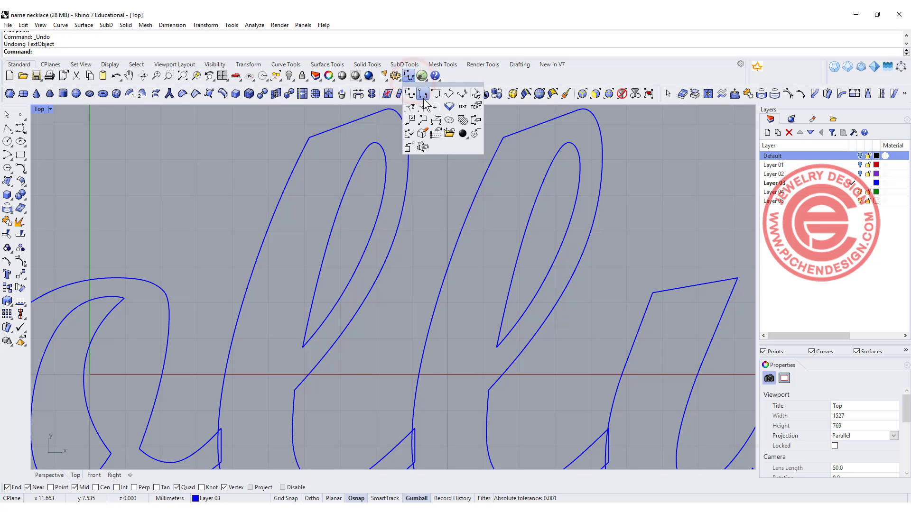
left_click(443, 94)
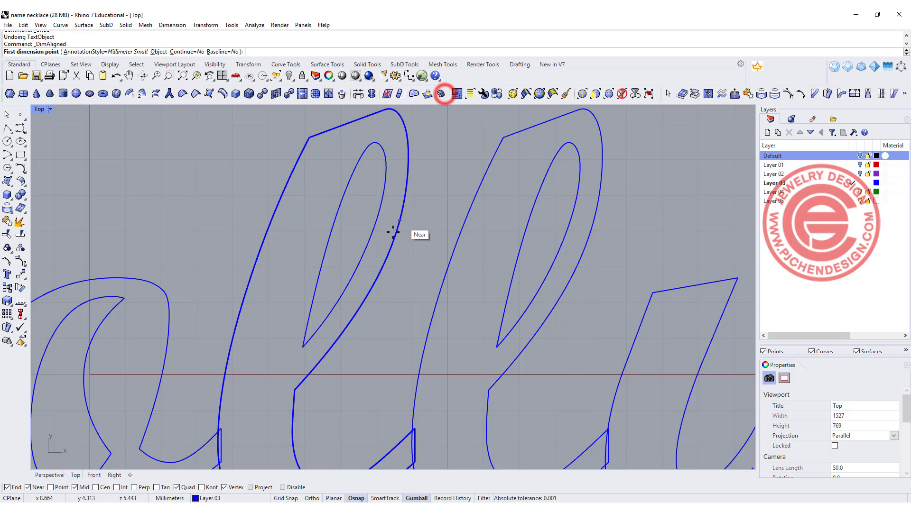
left_click(370, 239)
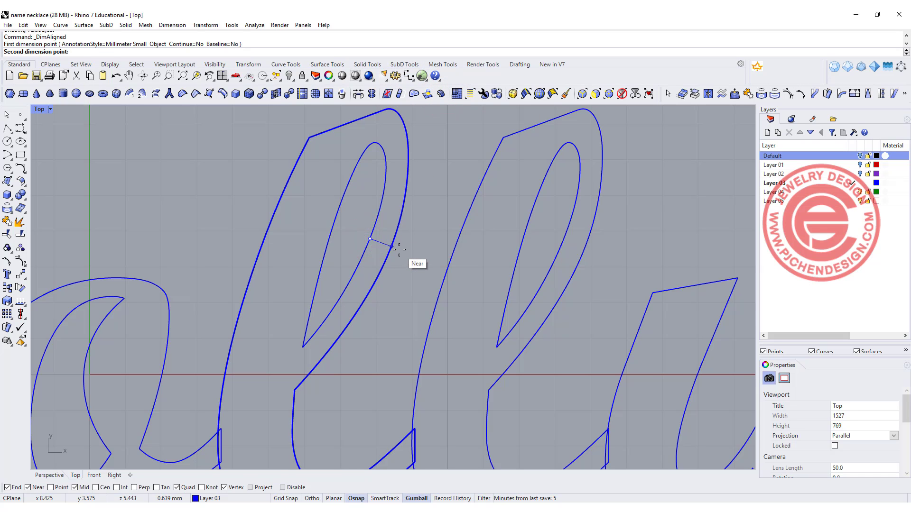
left_click(398, 248)
scroll(399, 248, "down", 6)
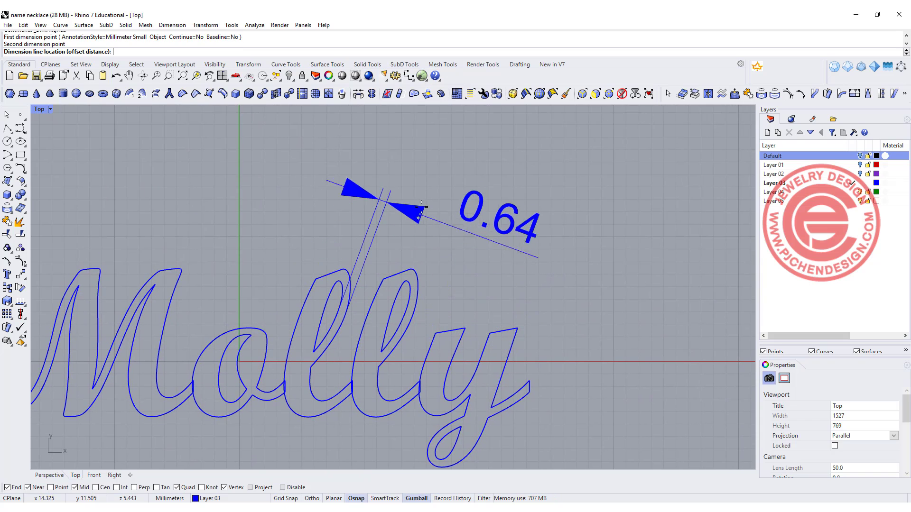
left_click(426, 204)
scroll(352, 303, "up", 3)
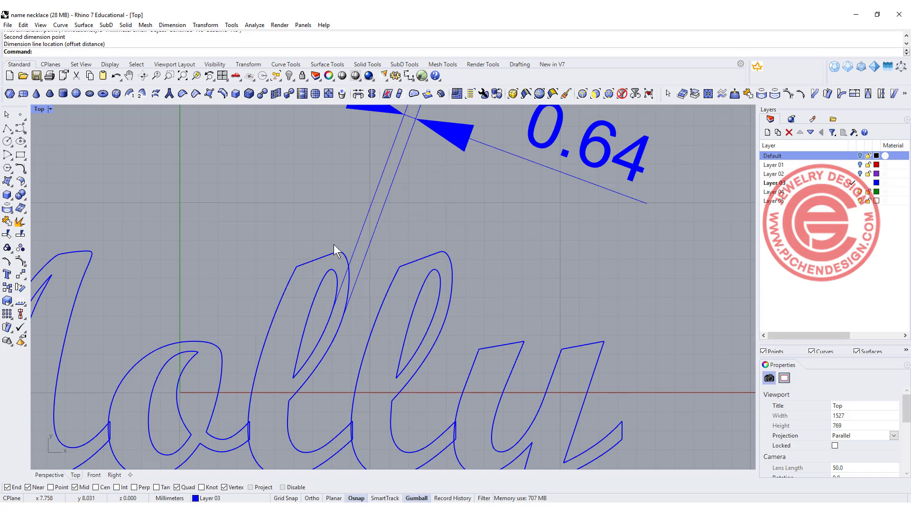
scroll(433, 260, "down", 3)
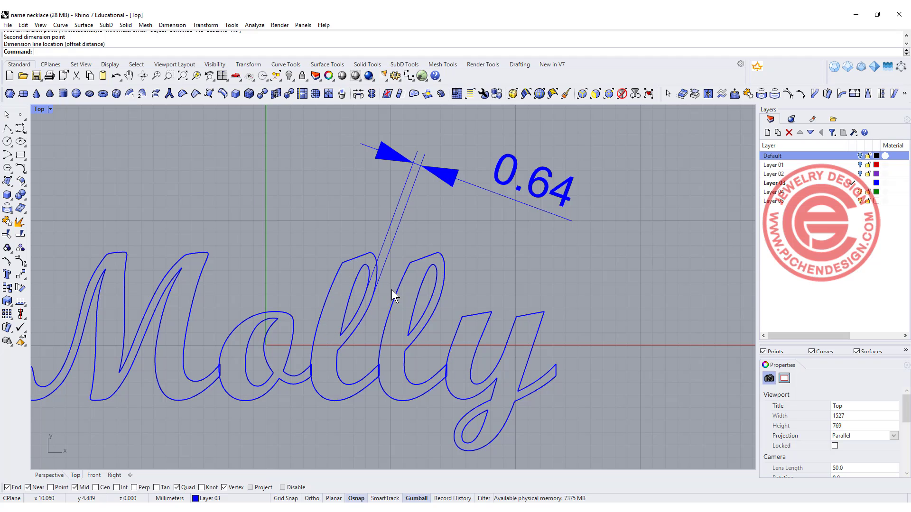
Delete the stroke thickness dimension above the word
right_click_drag(348, 313, 370, 284)
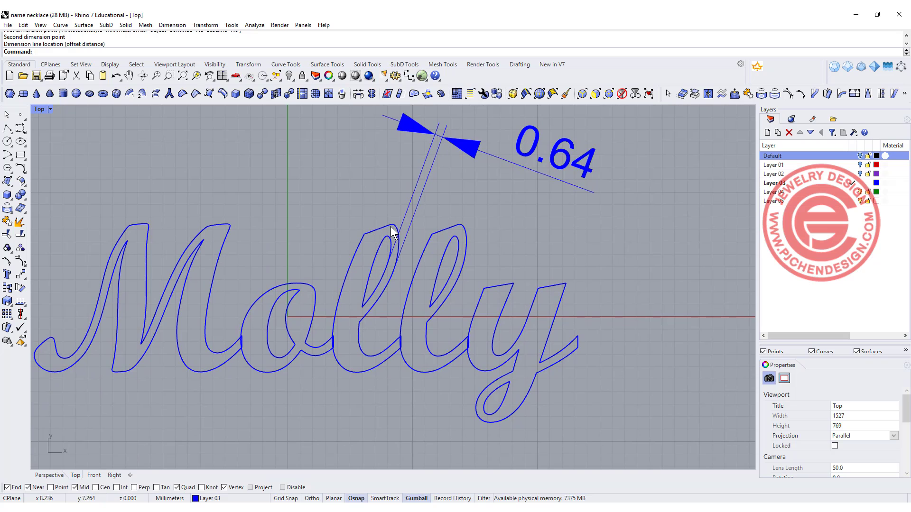
left_click(407, 255)
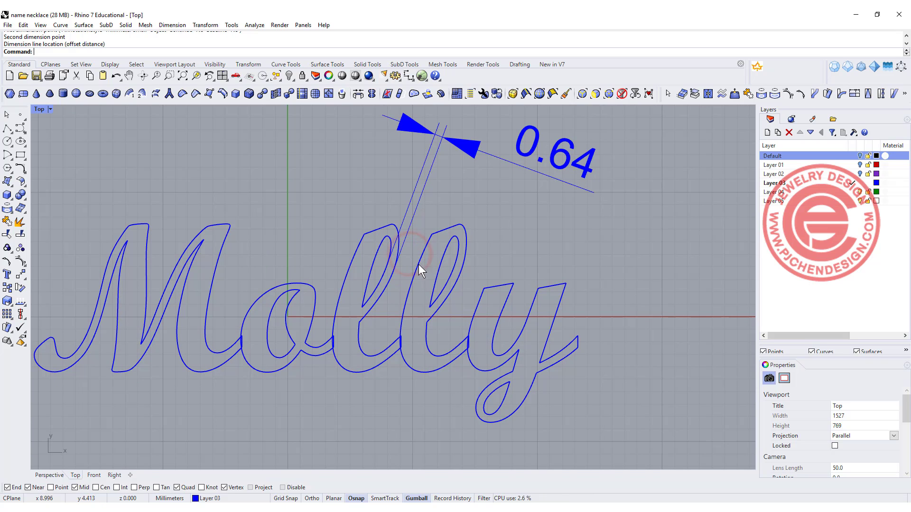
left_click(463, 261)
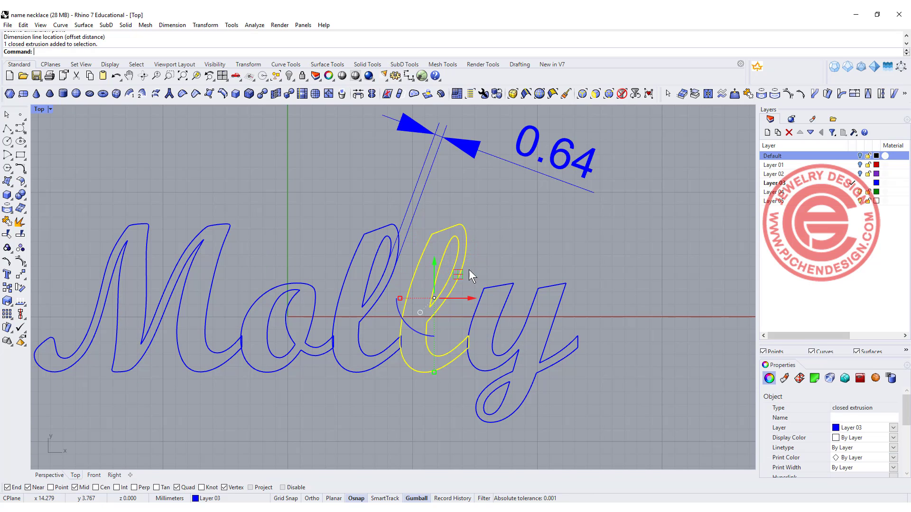
left_click(512, 243)
left_click_drag(455, 174, 422, 147)
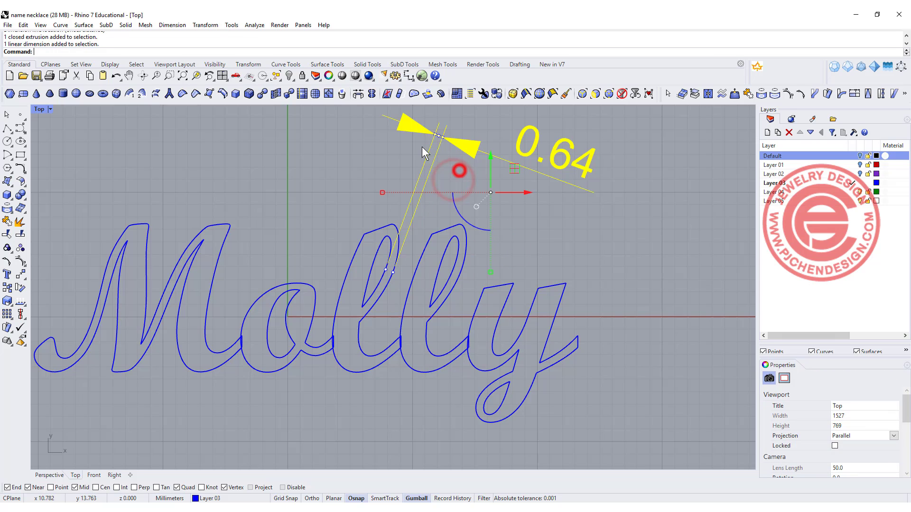
key("Delete")
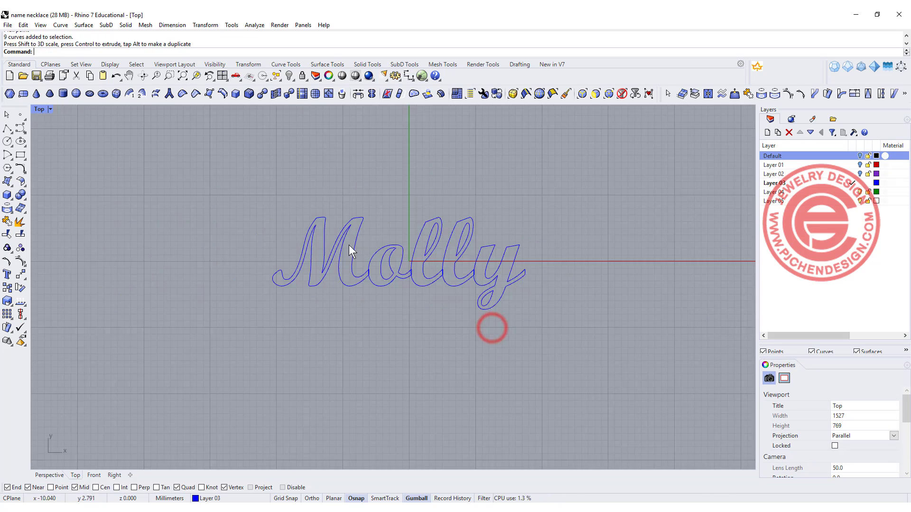
Using all the word's curves as cutters, trim away the overlapping segments where the M meets the o and the o meets the first l
scroll(417, 272, "up", 4)
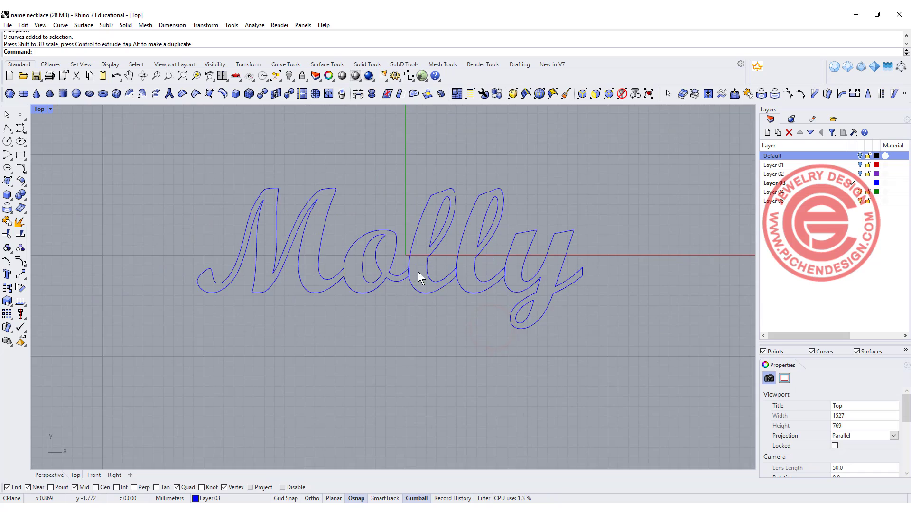
right_click_drag(417, 272, 423, 294)
left_click_drag(618, 339, 115, 169)
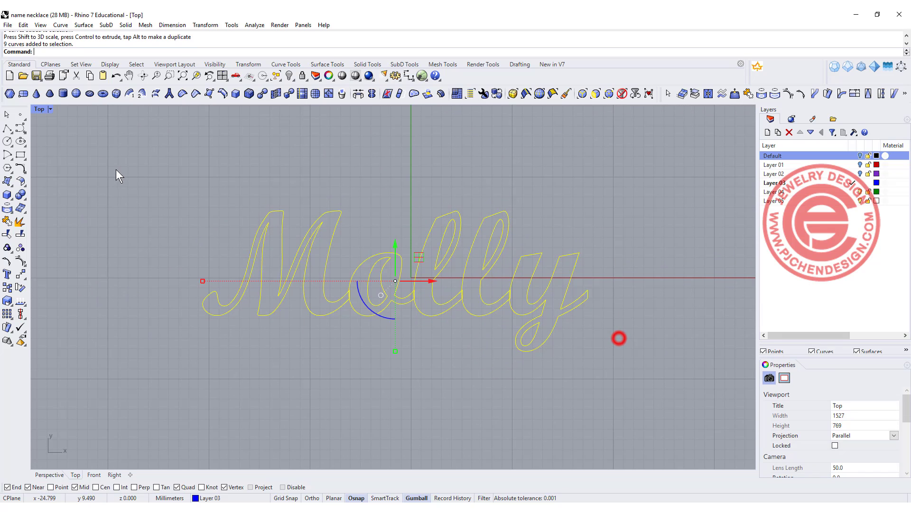
left_click(9, 235)
scroll(374, 297, "up", 10)
left_click(342, 302)
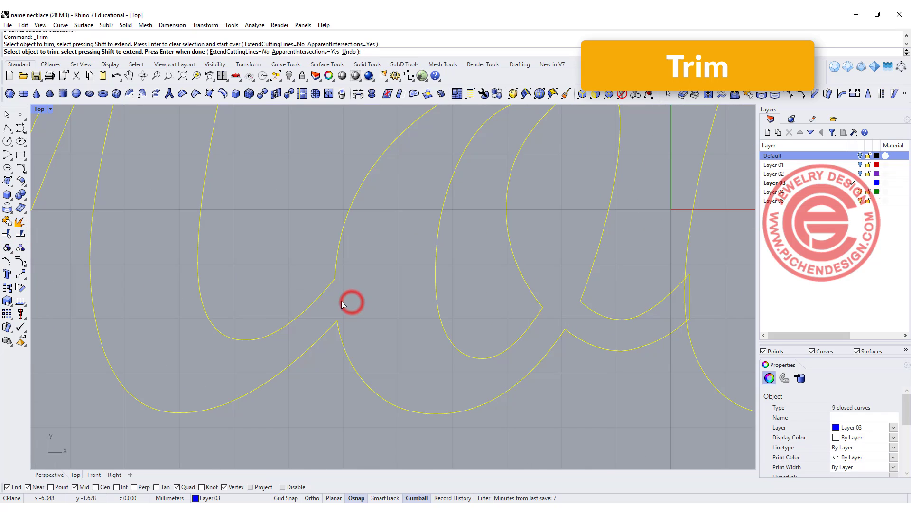
scroll(553, 321, "down", 5)
scroll(488, 311, "up", 6)
left_click(476, 296)
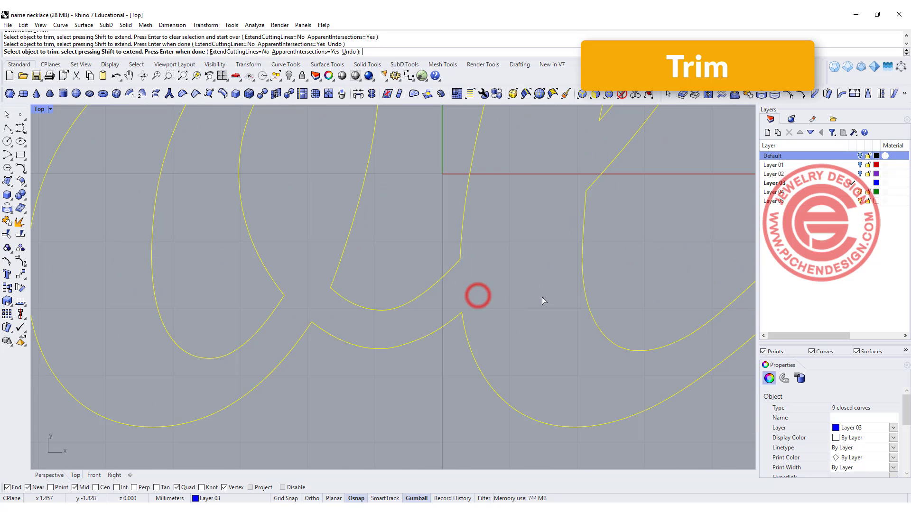
Trim away the overlapping segments between the two l's and between the second l and the y
scroll(542, 300, "down", 6)
right_click_drag(615, 303, 427, 302)
scroll(475, 296, "up", 8)
left_click_drag(514, 303, 483, 299)
scroll(545, 299, "down", 8)
right_click_drag(609, 313, 492, 294)
left_click(463, 288)
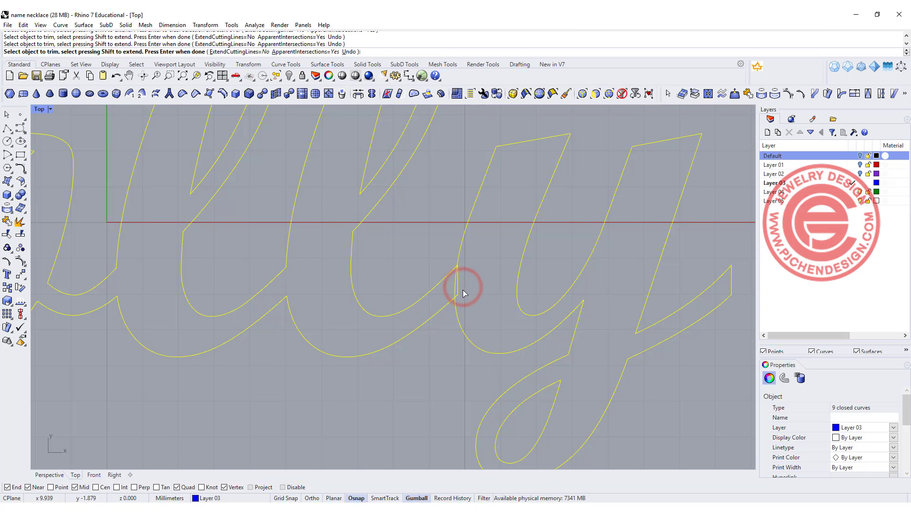
left_click(463, 288)
scroll(462, 279, "down", 2)
scroll(430, 264, "down", 3)
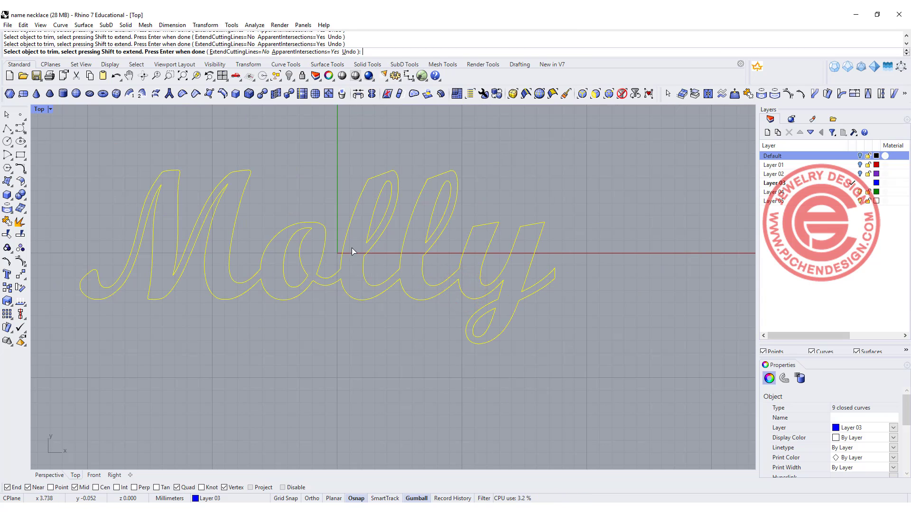
key("Return")
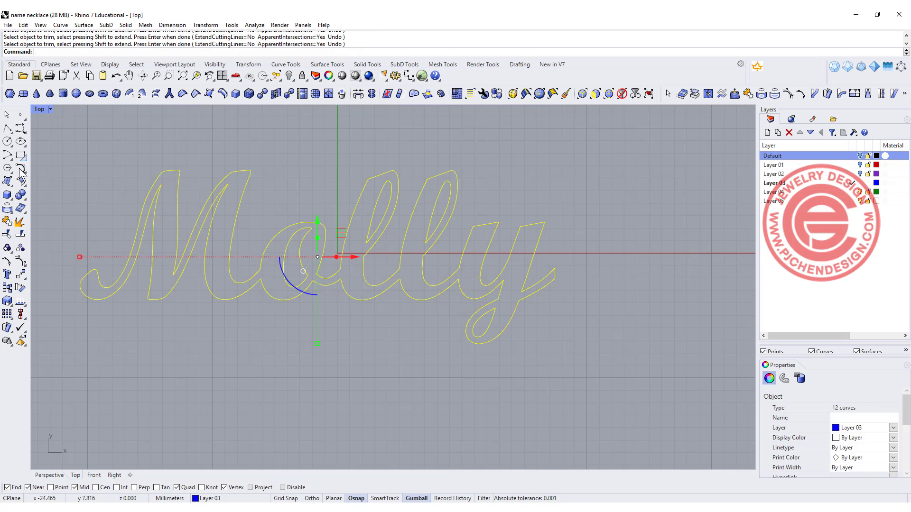
Join the trimmed Molly curves into closed outlines
left_click(8, 220)
left_click(375, 332)
scroll(368, 248, "down", 3)
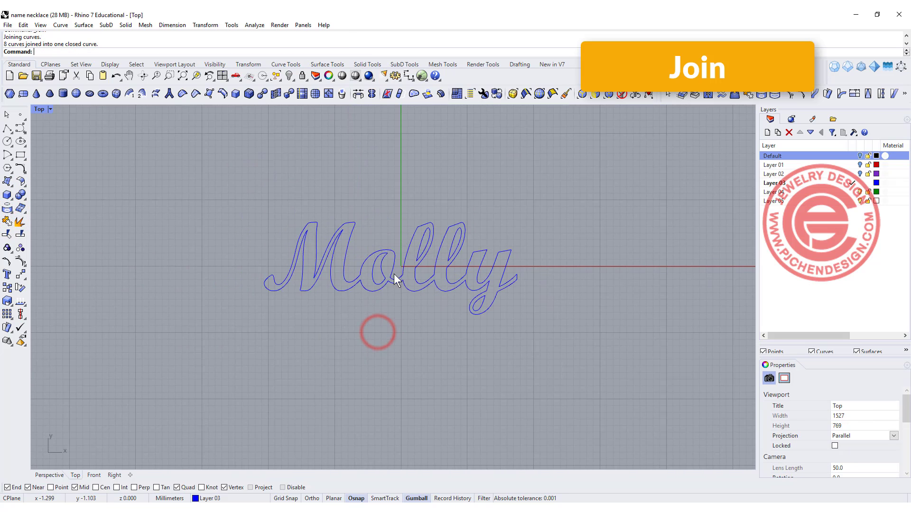
Examine the sharp corners at the letter junctions and inside the M on the joined outline
scroll(386, 262, "up", 3)
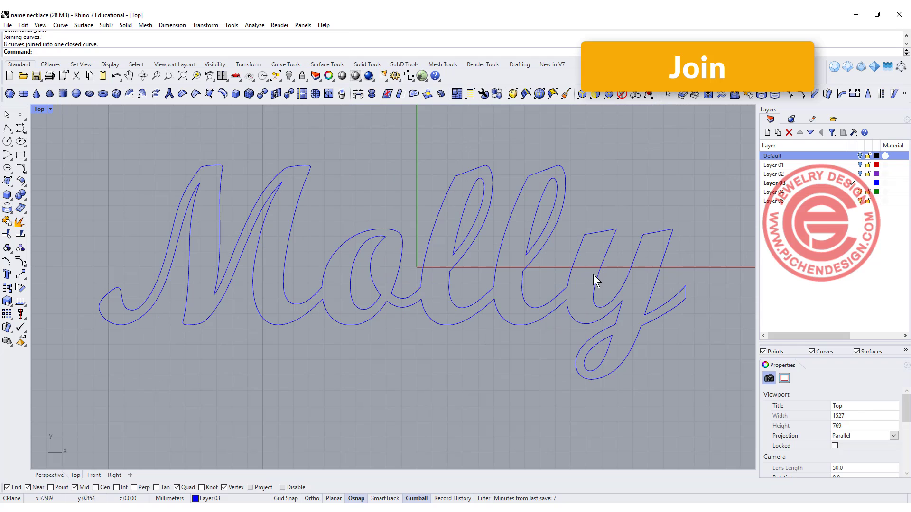
scroll(620, 309, "up", 5)
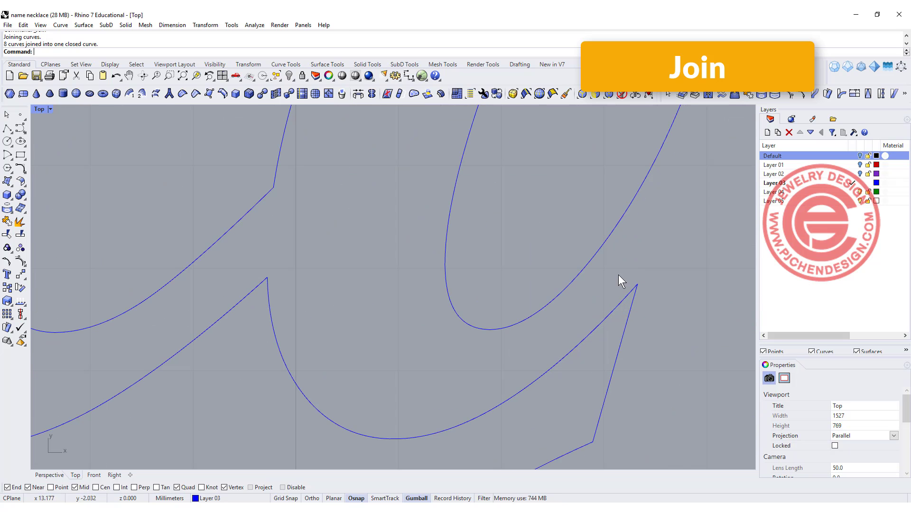
left_click(280, 278)
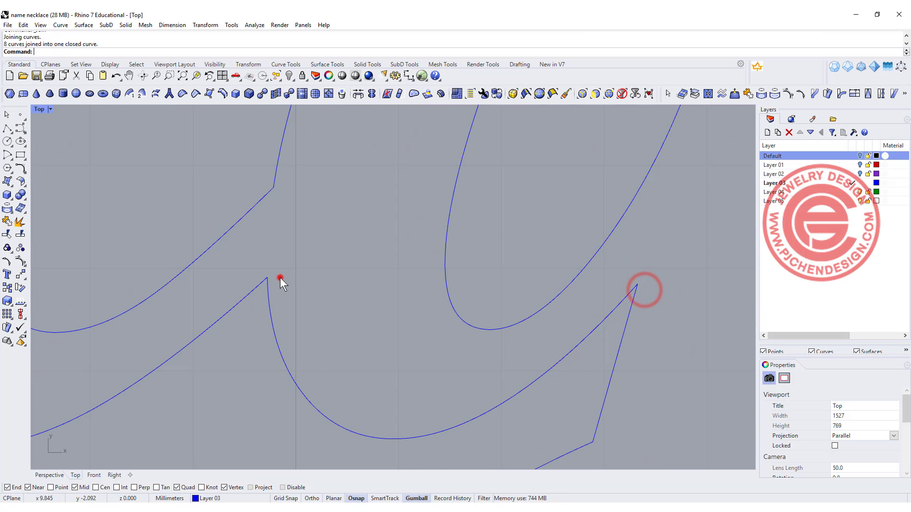
scroll(146, 279, "down", 8)
right_click_drag(71, 269, 387, 269)
left_click(315, 278)
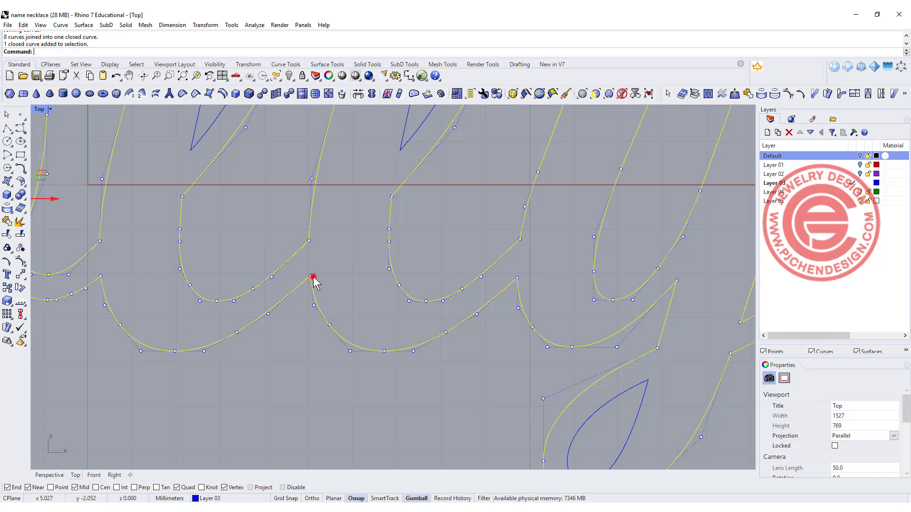
scroll(323, 266, "down", 5)
left_click(504, 305)
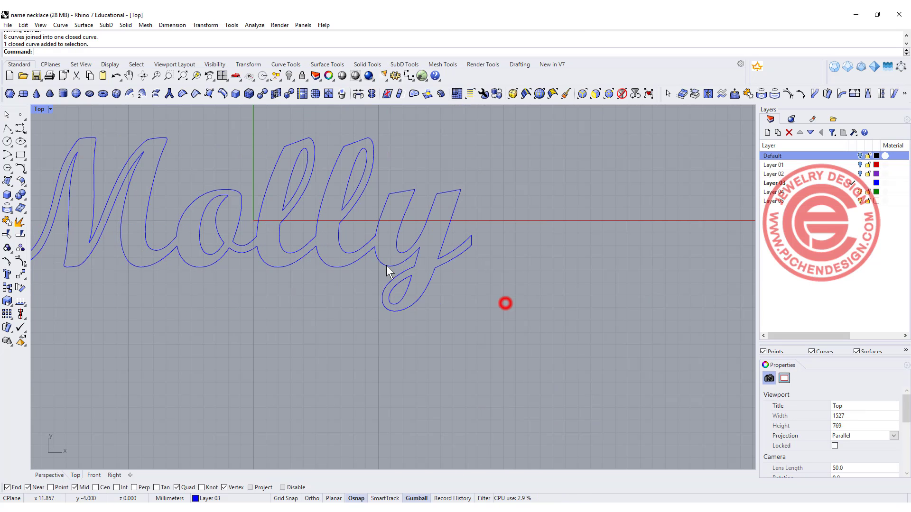
scroll(300, 201, "up", 6)
scroll(246, 170, "down", 2)
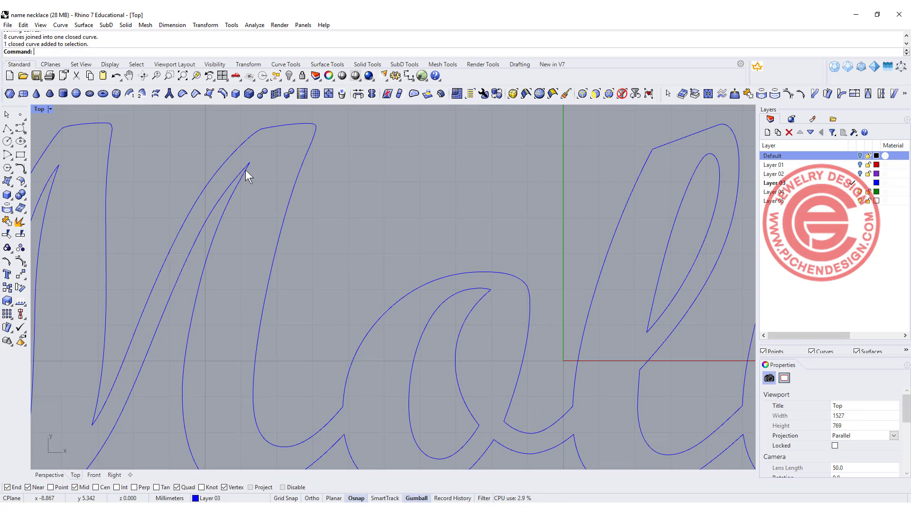
scroll(344, 198, "down", 4)
right_click_drag(366, 223, 335, 235)
Fillet the corners of all the word's closed curves with a 0.1 mm radius, and run Fillet Corners on them a second time
left_click_drag(590, 340, 137, 159)
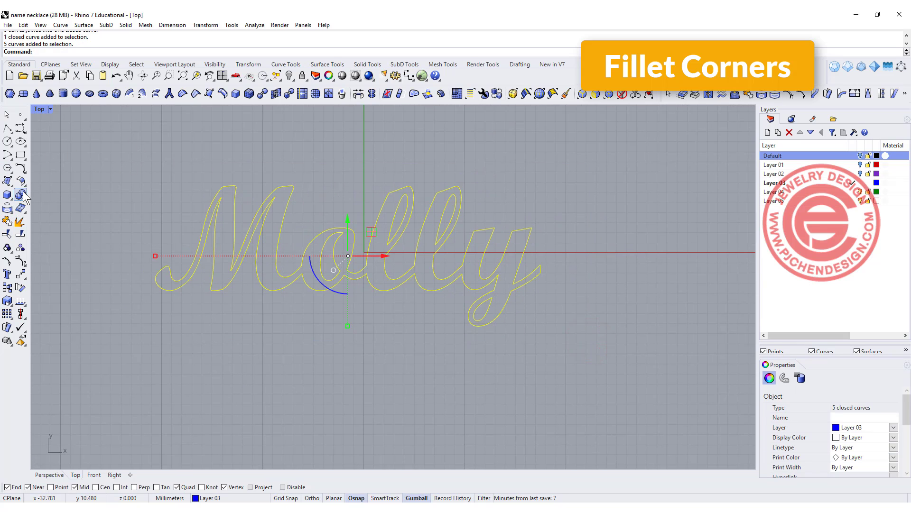
left_click(20, 169)
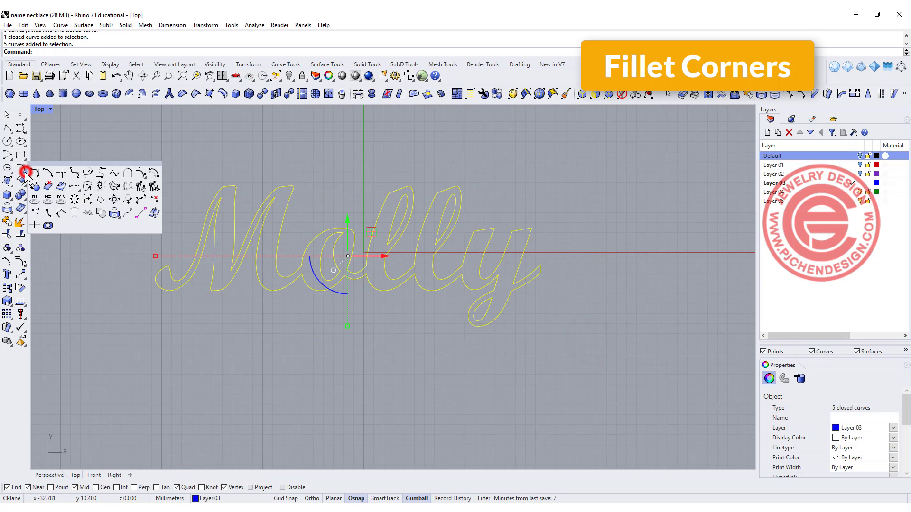
left_click(74, 173)
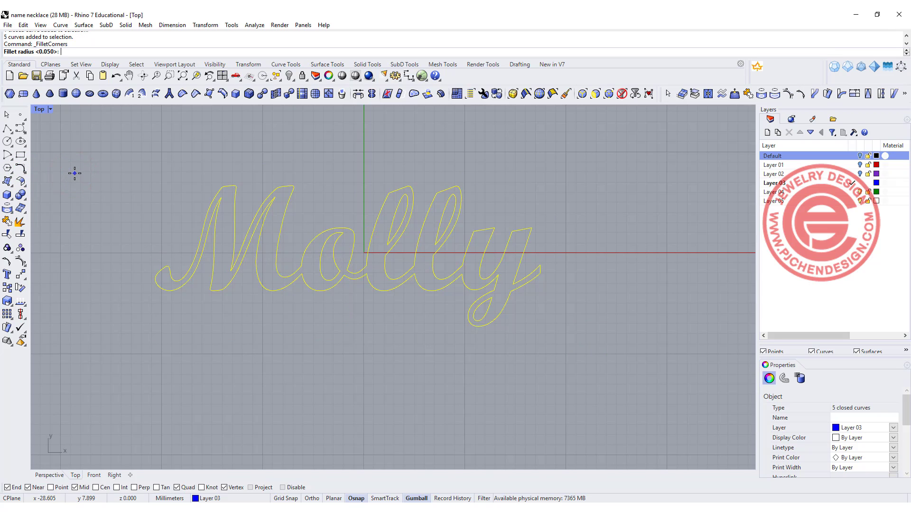
key("Return")
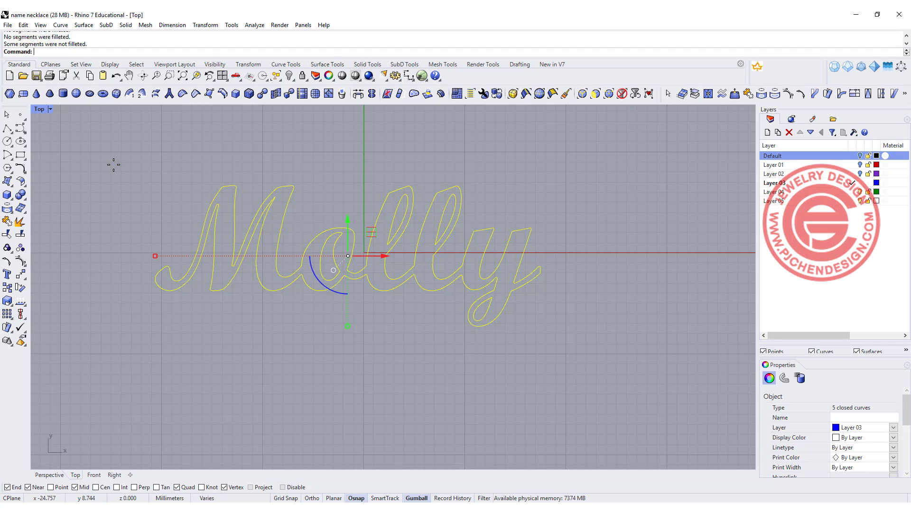
right_click(323, 171)
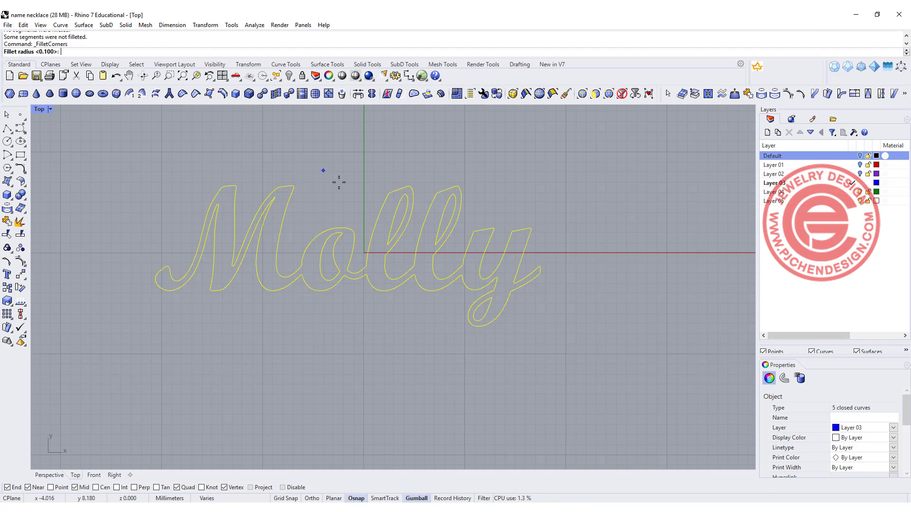
key("Return")
left_click(339, 178)
Fillet the sharp inner corner of the M's second arch with a 0.1 mm radius
scroll(285, 209, "up", 5)
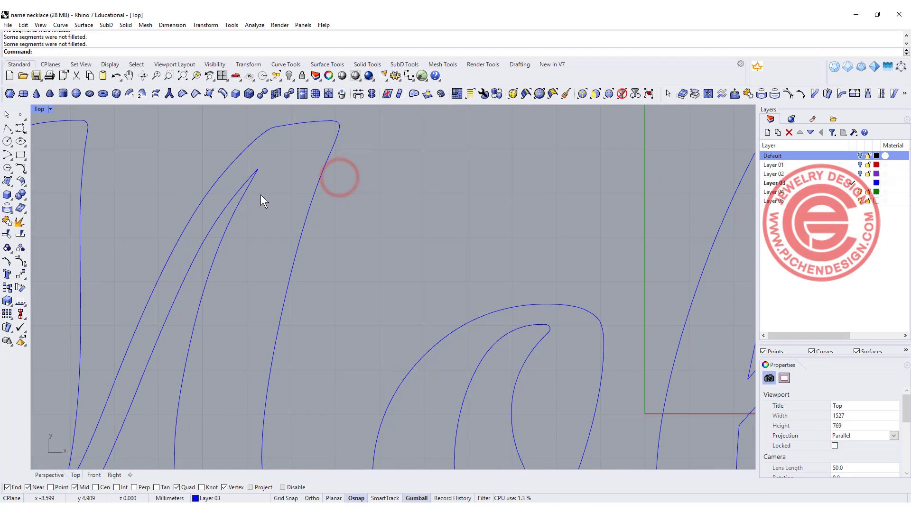
left_click(20, 169)
left_click(83, 52)
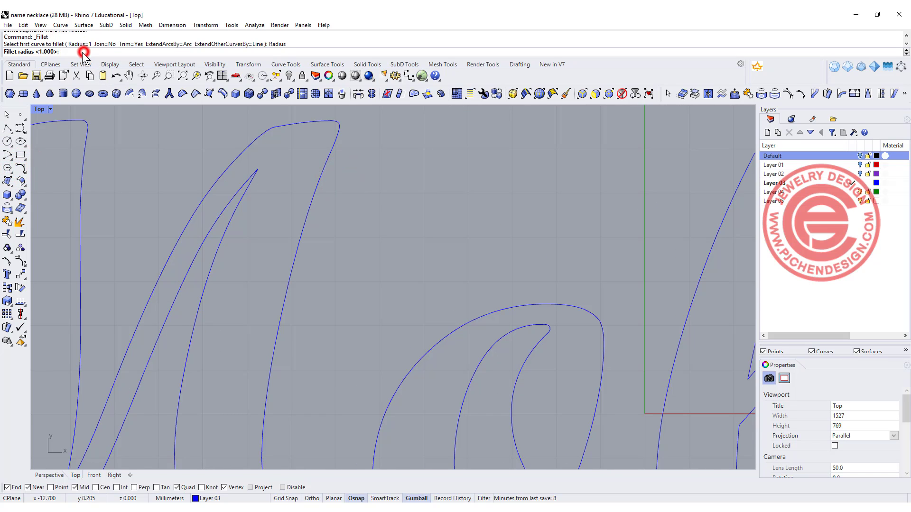
type("0.1")
key("Return")
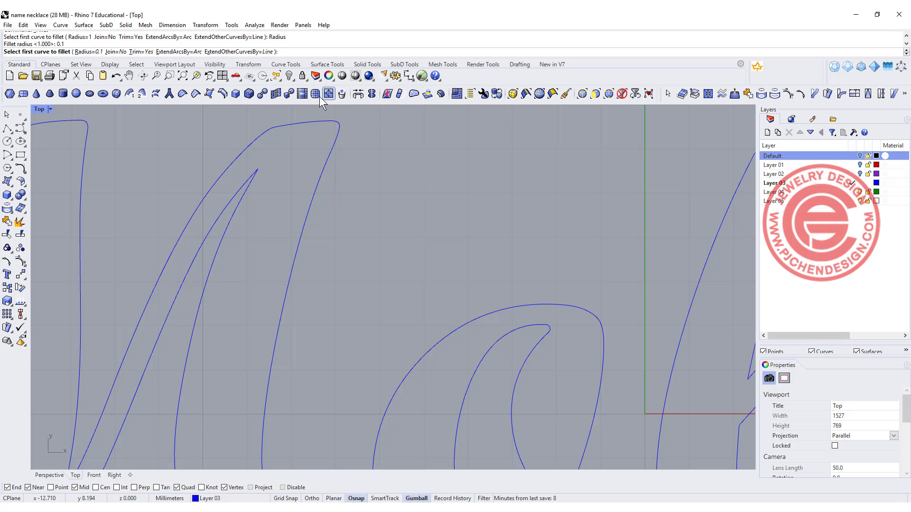
left_click(246, 183)
left_click(245, 190)
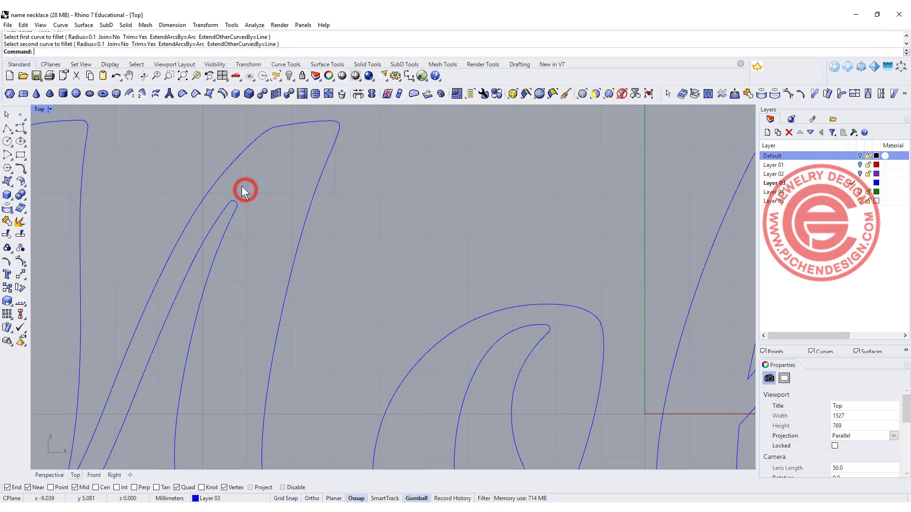
Fillet the sharp lower corners of both l's inner loops with the same 0.1 mm radius
scroll(302, 216, "down", 8)
scroll(290, 249, "up", 6)
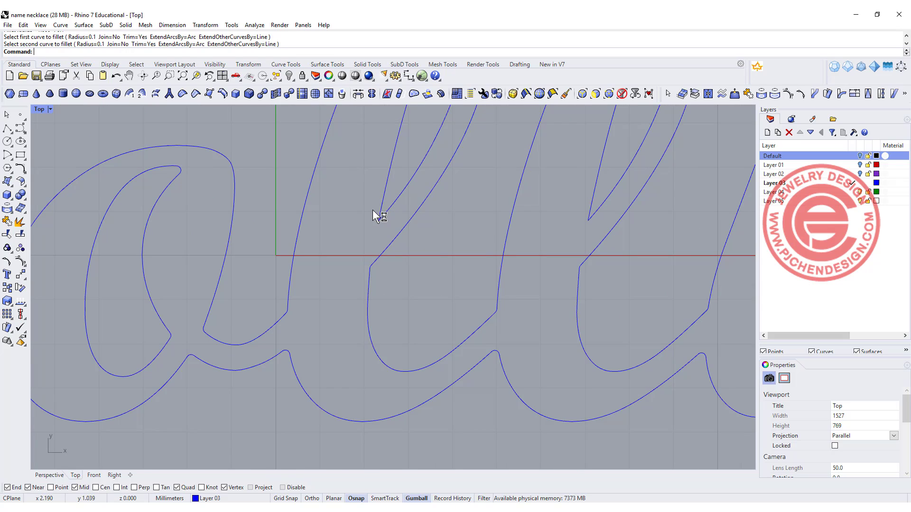
key("Return")
left_click(382, 204)
left_click(388, 214)
key("Return")
left_click(593, 215)
left_click(598, 212)
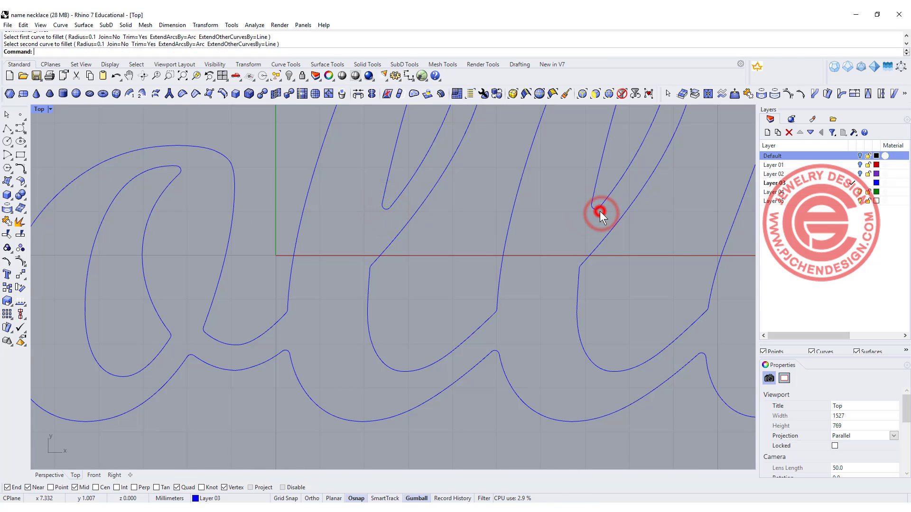
Offset the word's main outer outline 0.3 mm outward
scroll(593, 218, "down", 5)
scroll(559, 264, "down", 2)
right_click_drag(559, 264, 489, 277)
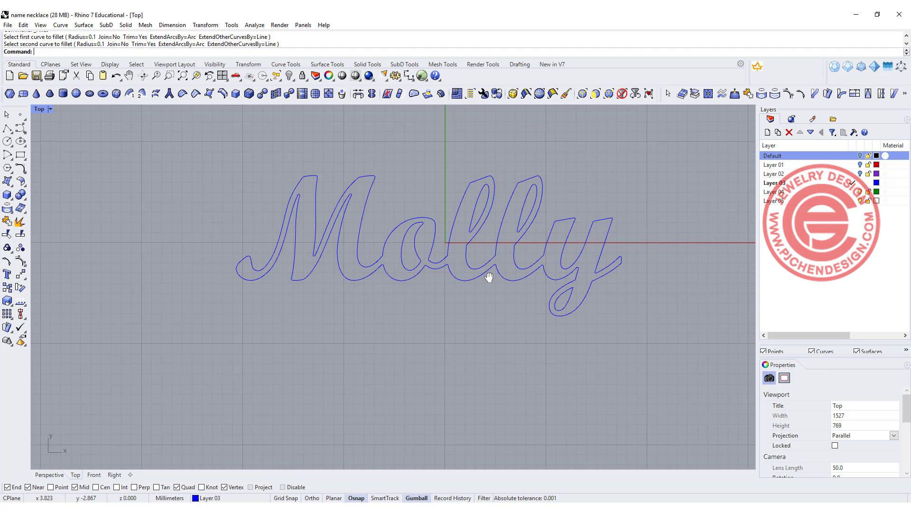
right_click_drag(474, 194, 431, 211)
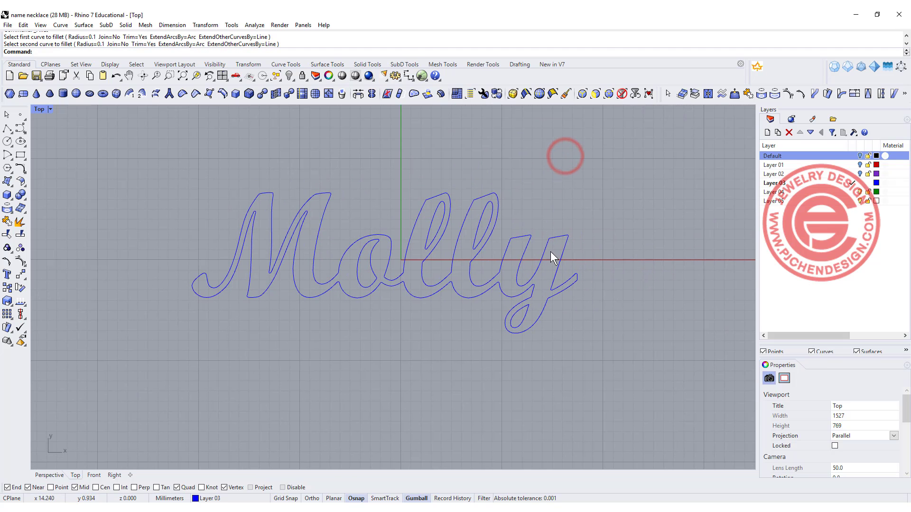
scroll(542, 229, "up", 2)
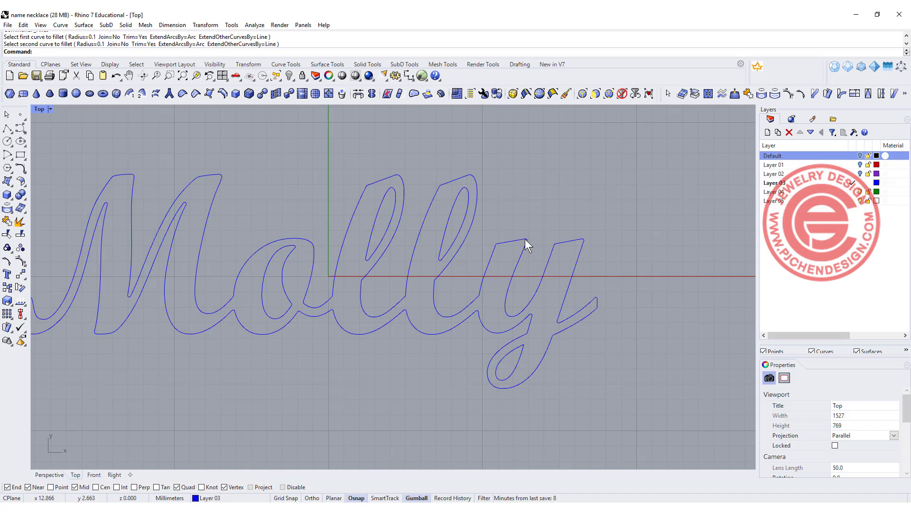
left_click(525, 239)
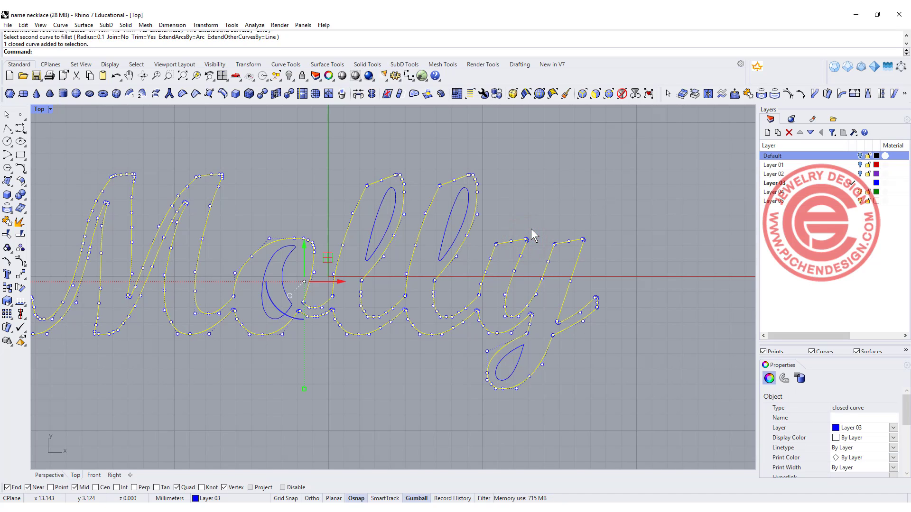
left_click(20, 169)
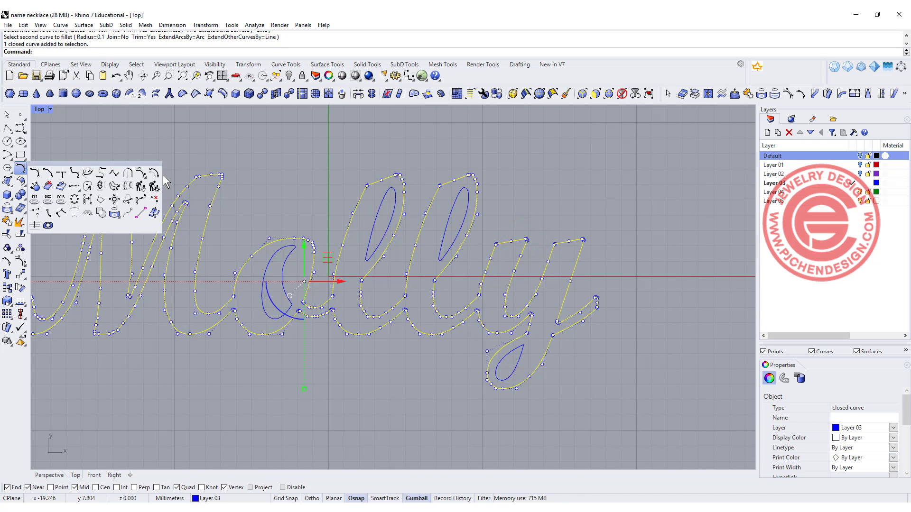
left_click(157, 170)
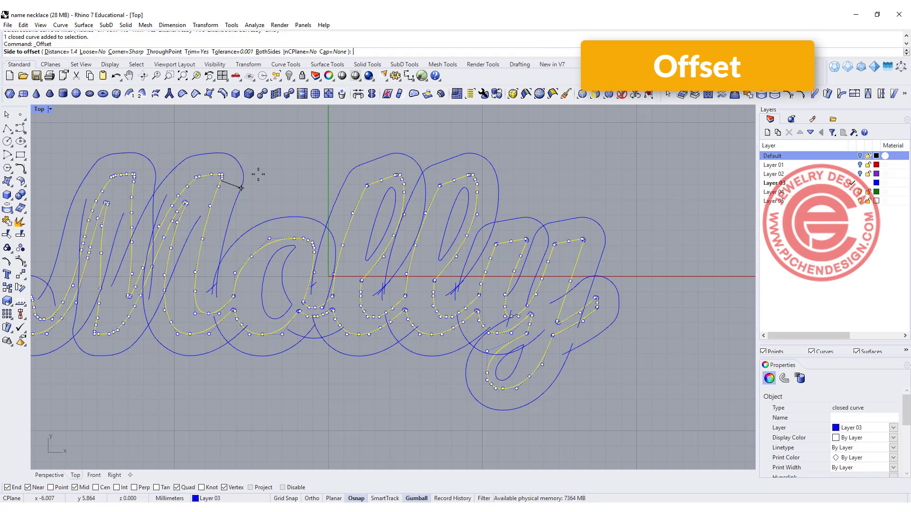
type("0.")
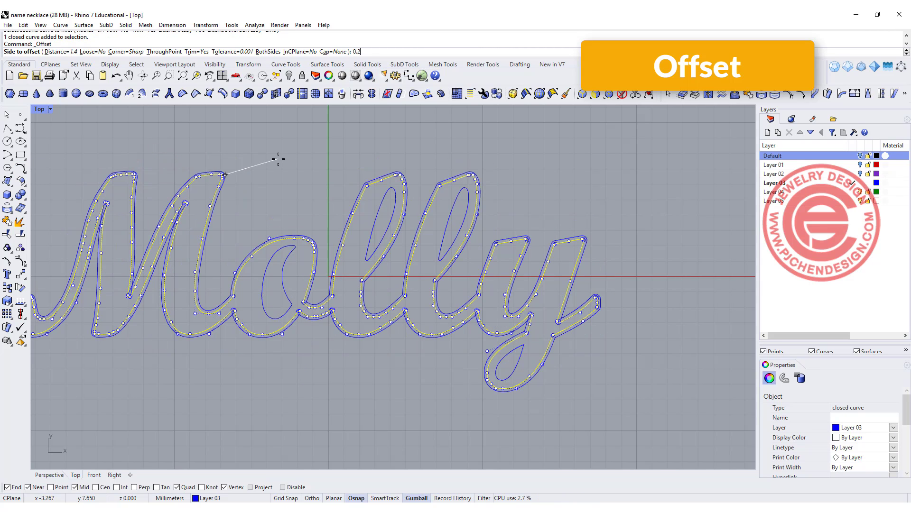
type("2")
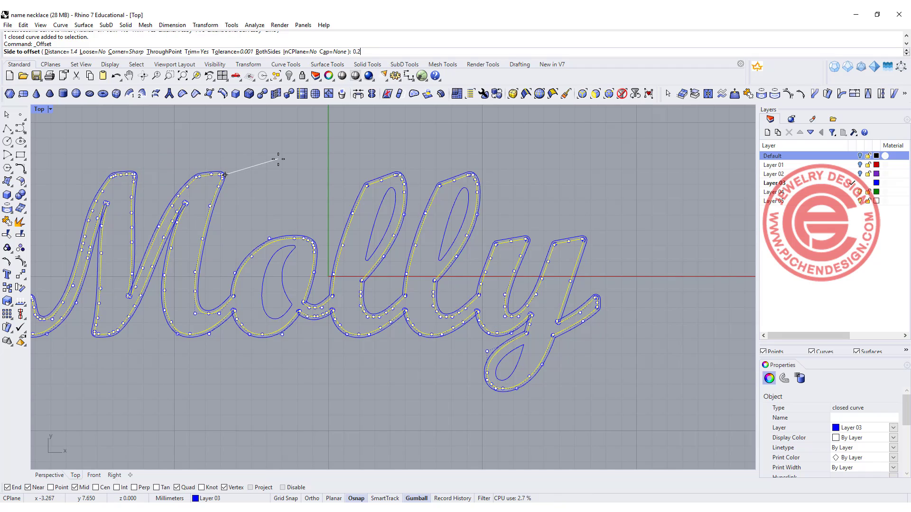
key("BackSpace")
type("3")
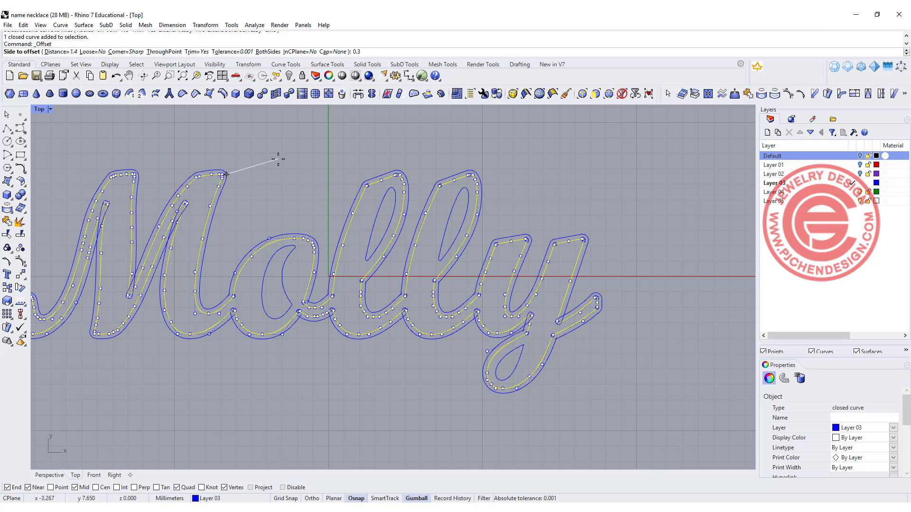
key("Return")
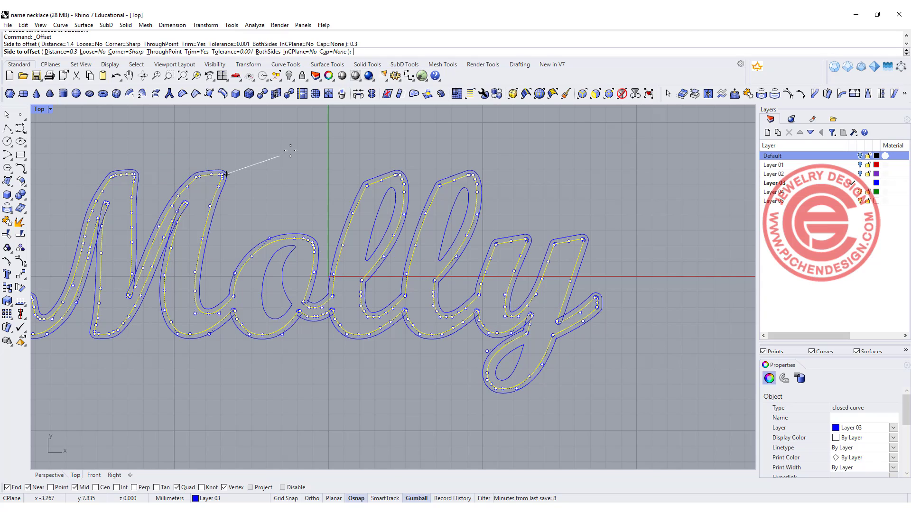
left_click(341, 174)
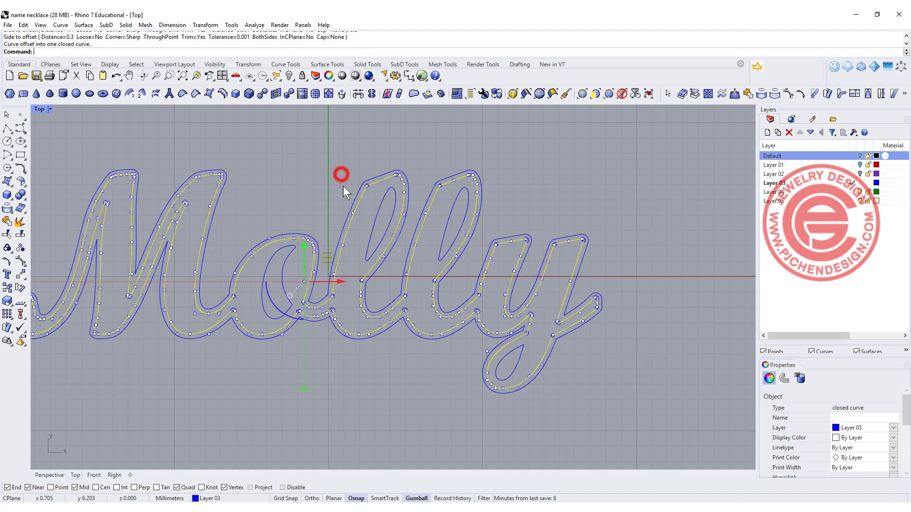
Delete the original outer outline inside the offset curve
left_click(318, 168)
key("Return")
left_click(374, 183)
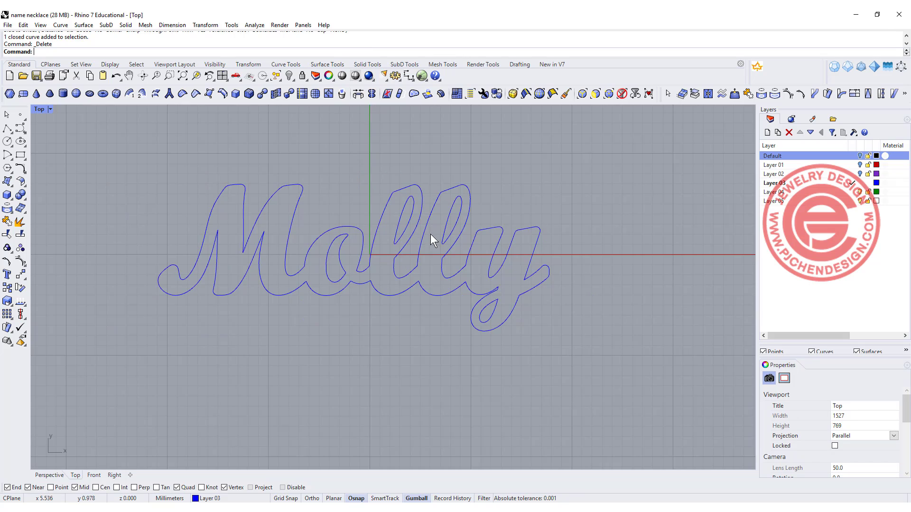
Extrude all the word's closed curves straight into a solid by 0.8 mm on both sides
scroll(431, 235, "down", 4)
left_click_drag(598, 313, 224, 180)
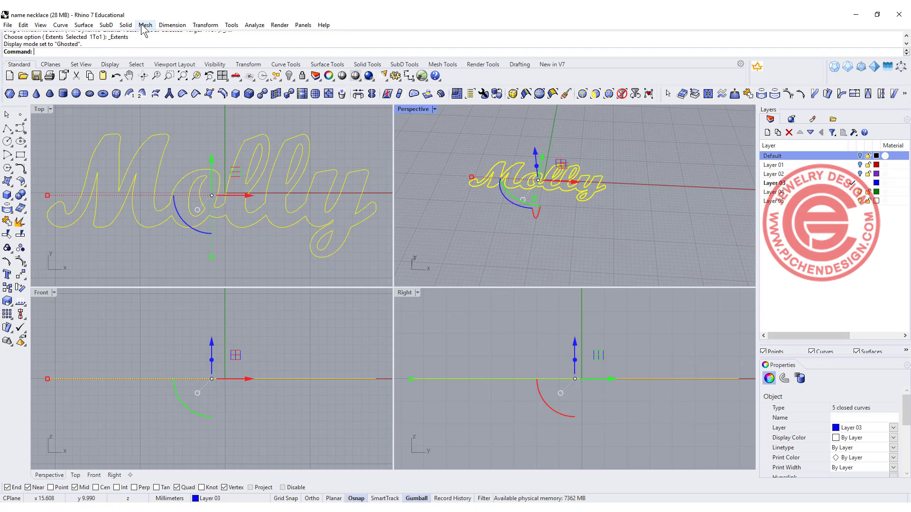
left_click(126, 25)
mouse_move(183, 197)
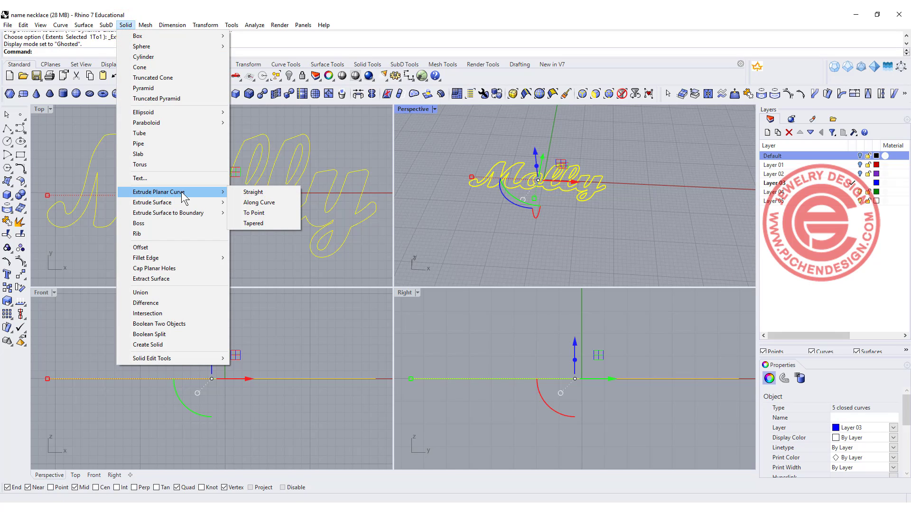
left_click(254, 192)
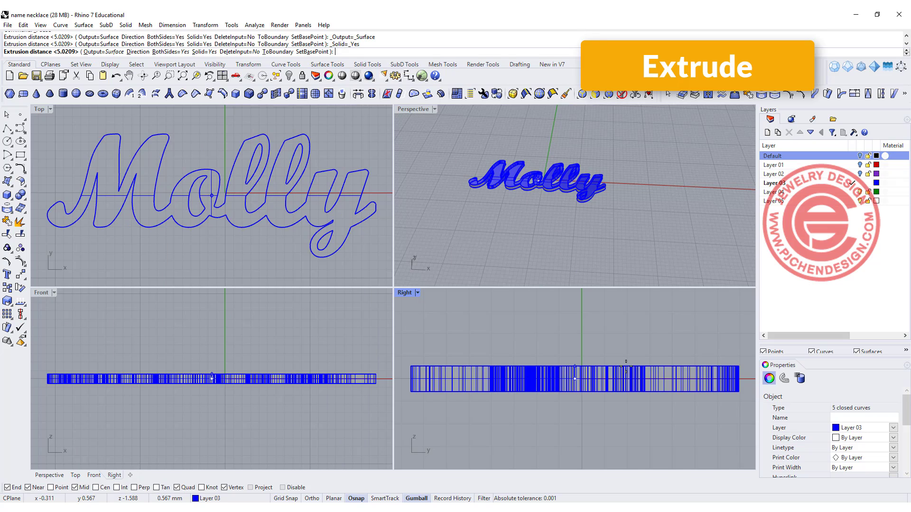
type("0.8")
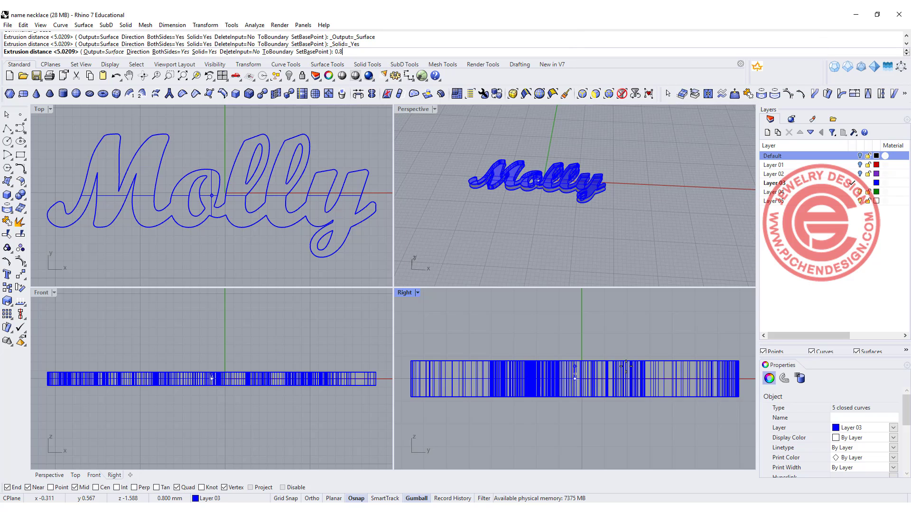
key("Return")
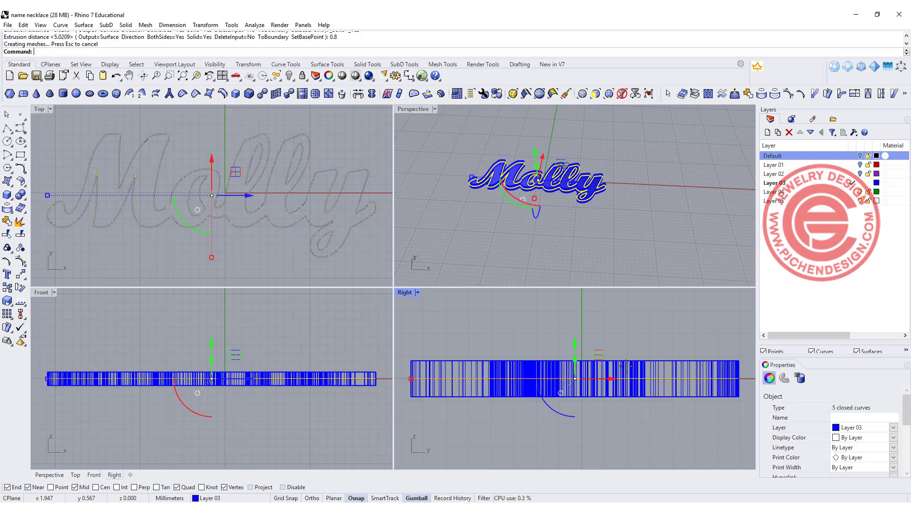
Examine the extruded lettering in a maximized Perspective view with Rendered display, and return the display to Ghosted
left_click(653, 197)
right_click_drag(652, 198, 674, 210)
scroll(579, 209, "up", 4)
right_click_drag(579, 210, 500, 177)
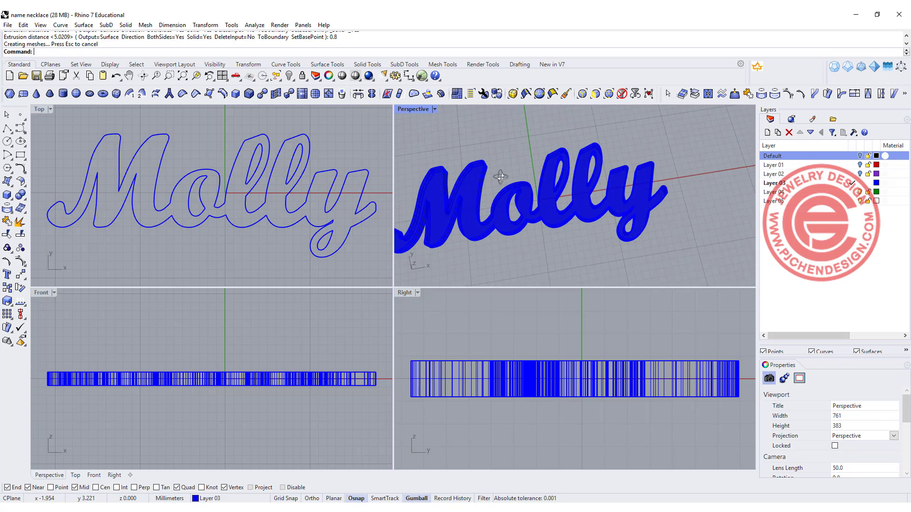
double_click(401, 109)
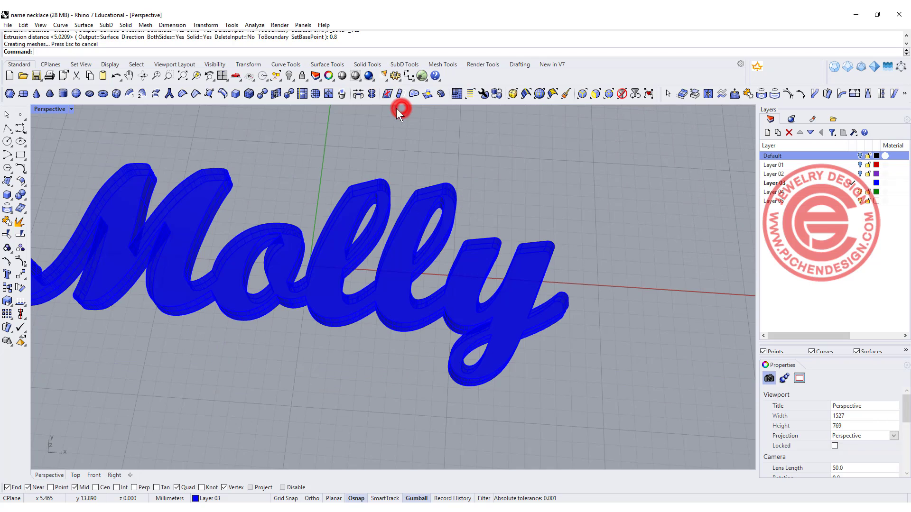
left_click(71, 109)
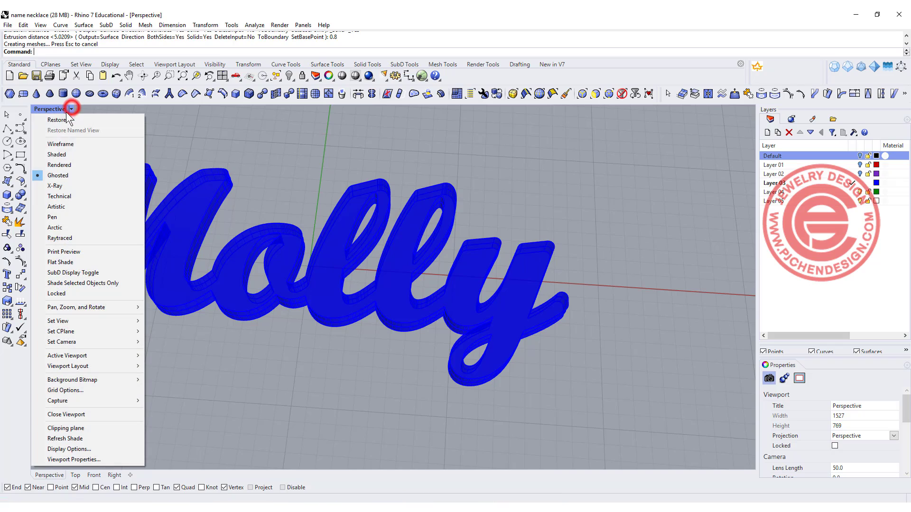
left_click(57, 164)
right_click_drag(334, 272, 423, 303)
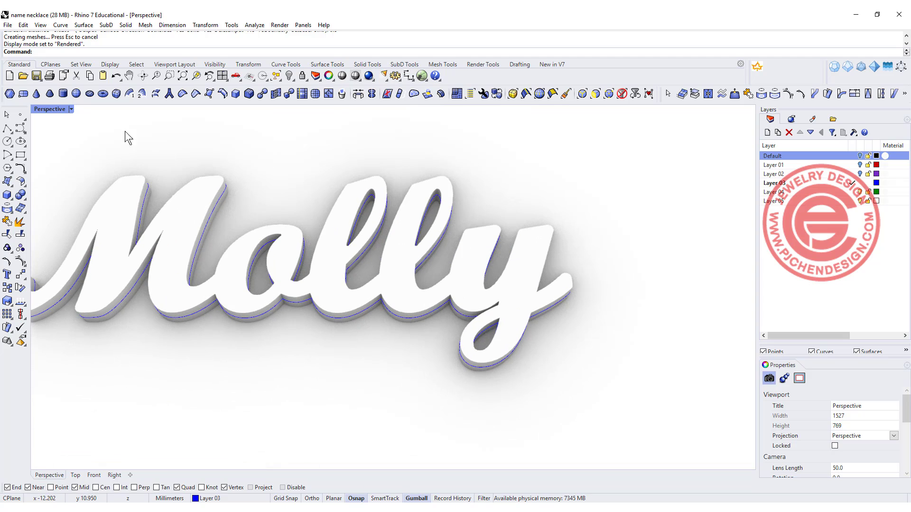
left_click(71, 109)
left_click(57, 175)
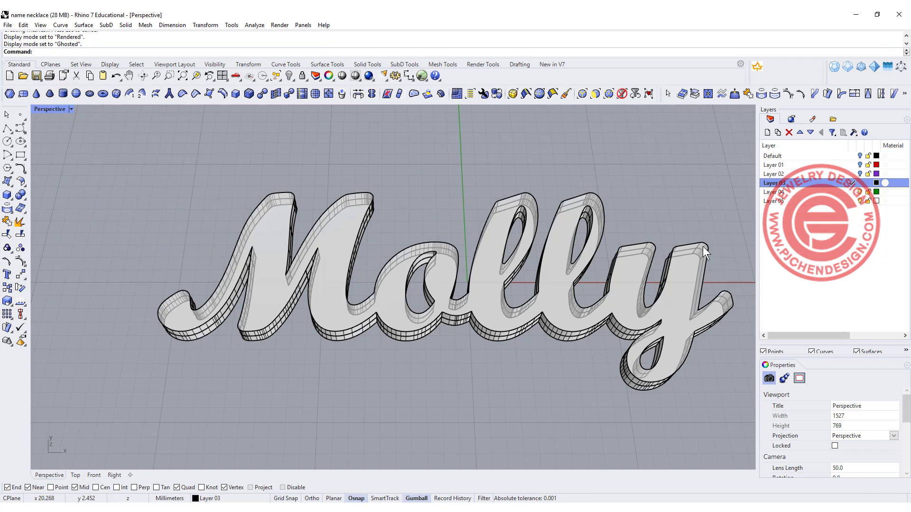
right_click_drag(499, 258, 471, 251)
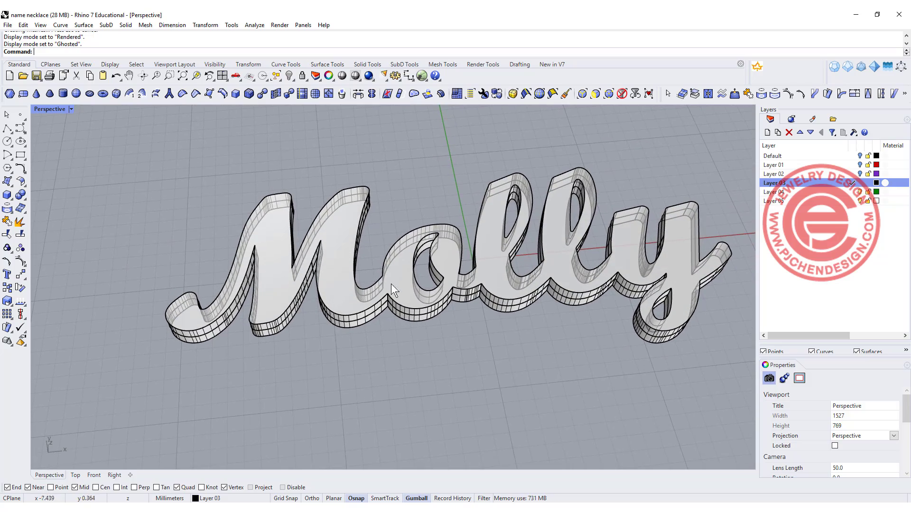
right_click_drag(391, 283, 530, 297)
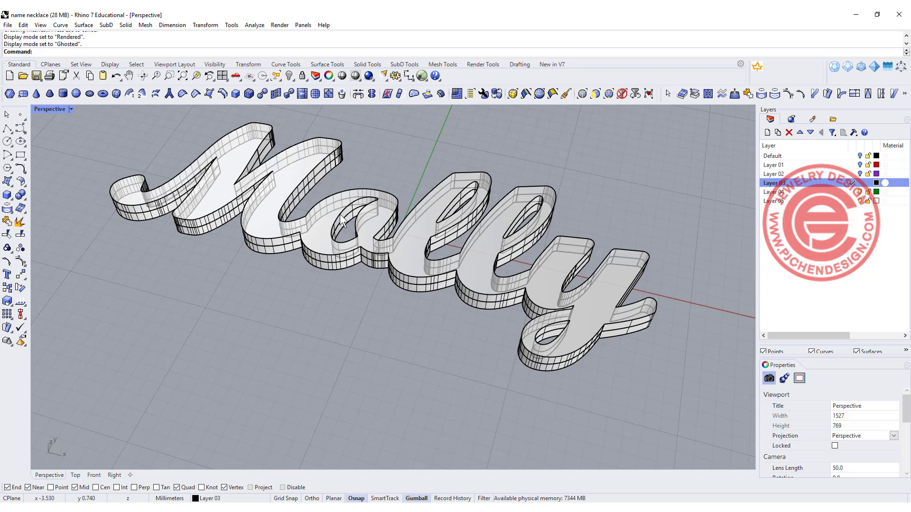
Try to fillet all edges of the extruded lettering at once with a 0.1 mm radius
left_click(22, 196)
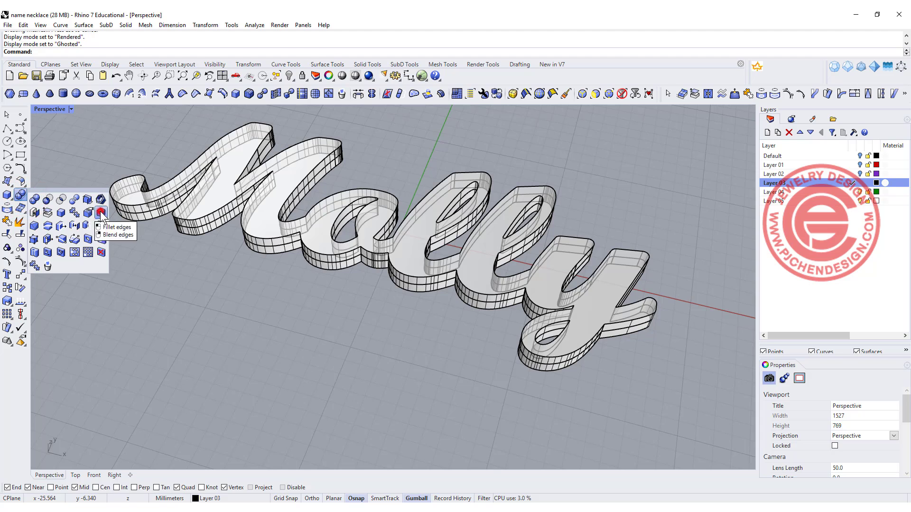
left_click(101, 212)
scroll(169, 195, "down", 4)
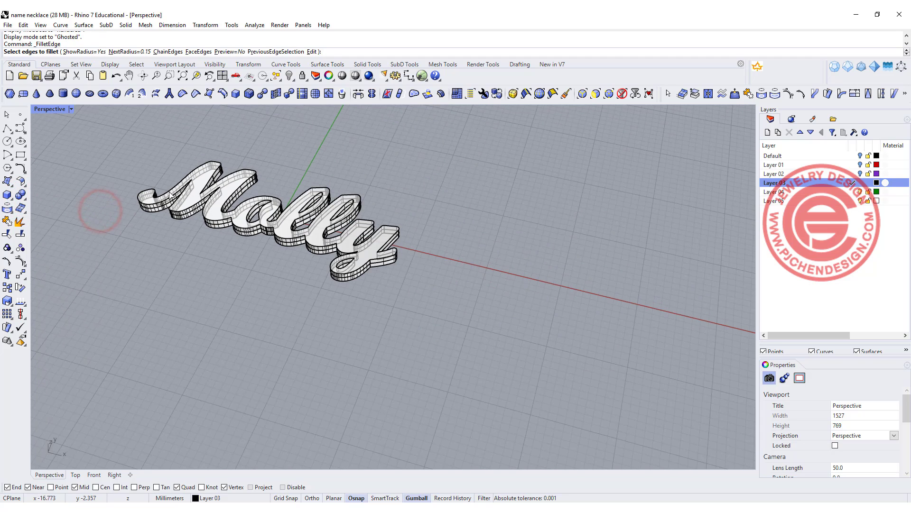
left_click(136, 52)
type("0.1")
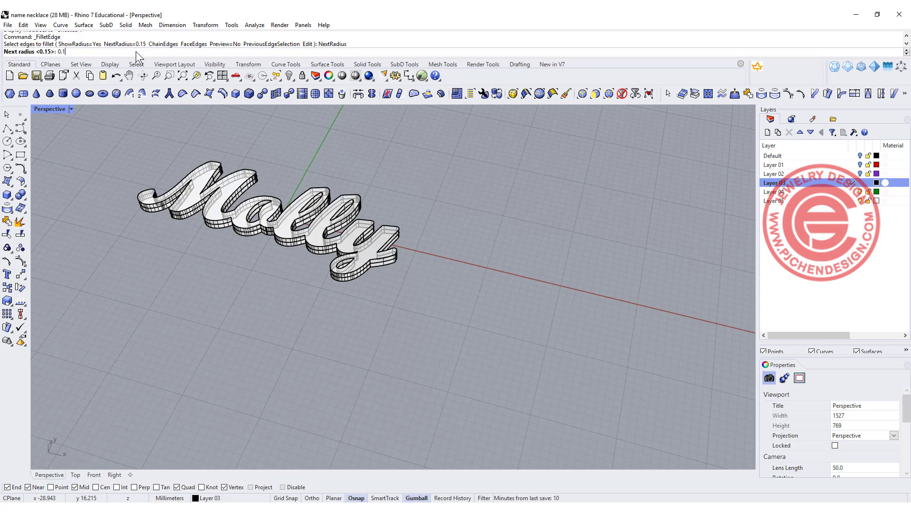
key("Return")
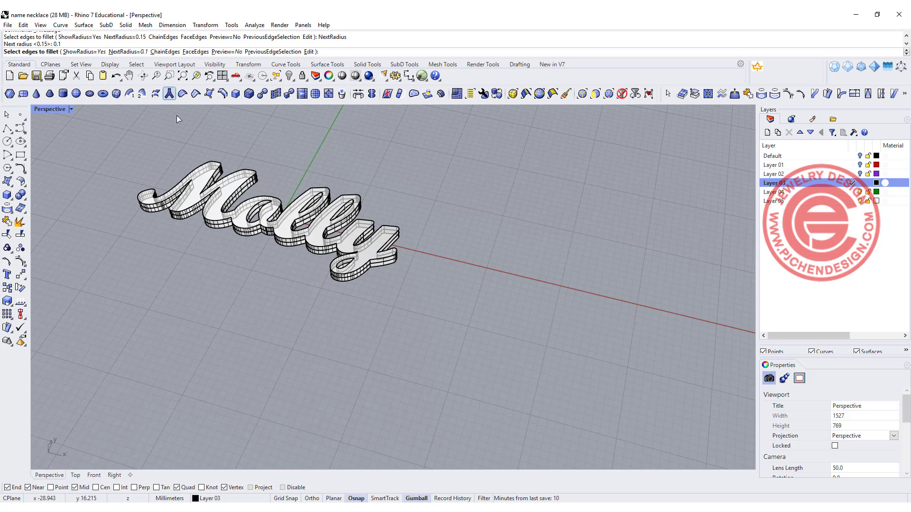
left_click_drag(120, 164, 449, 321)
key("Return")
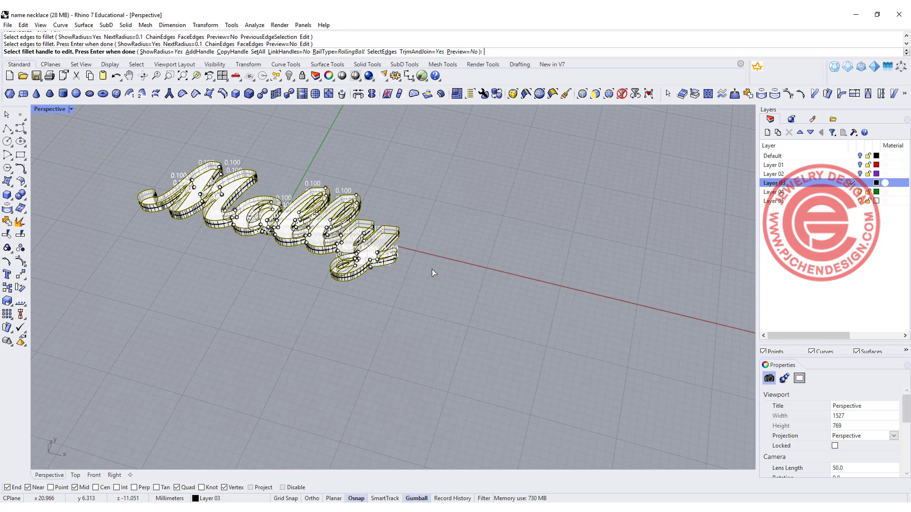
key("Return")
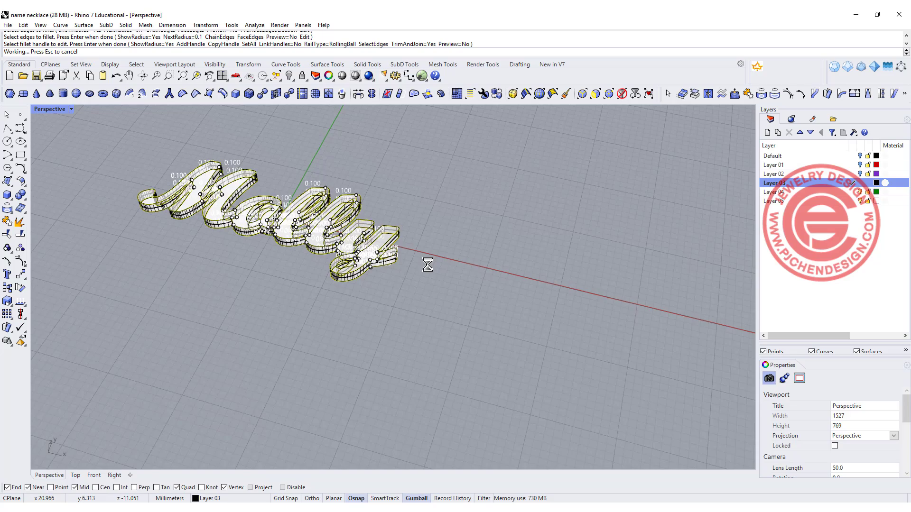
Inspect the filleted inner corners of the lettering and undo the edge fillet
scroll(390, 280, "up", 10)
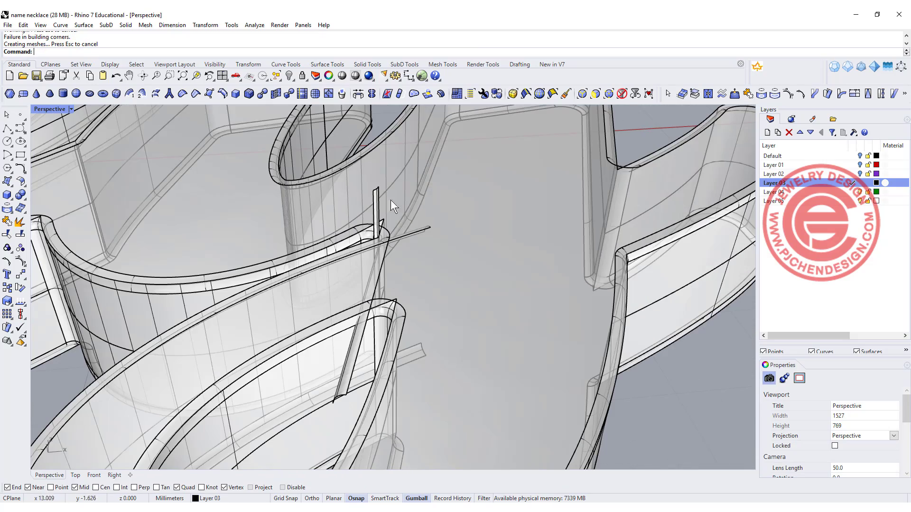
scroll(410, 215, "down", 10)
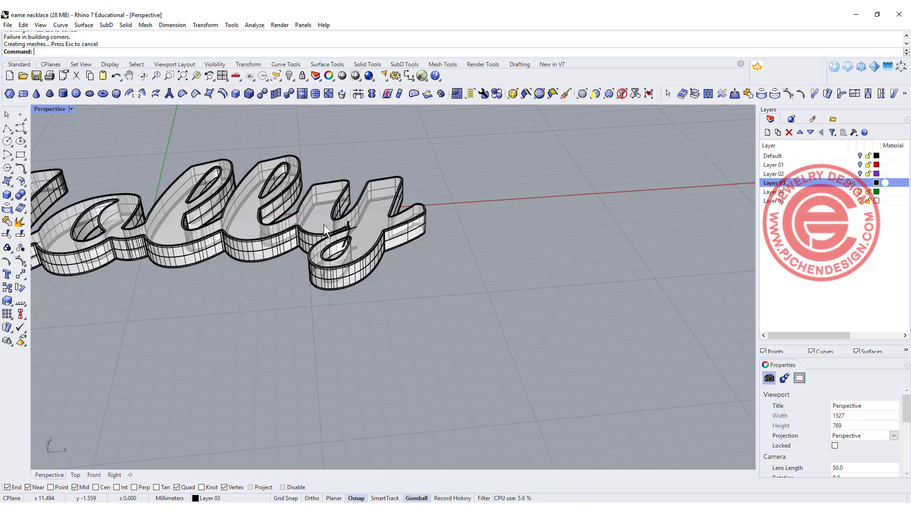
right_click_drag(485, 286, 485, 285)
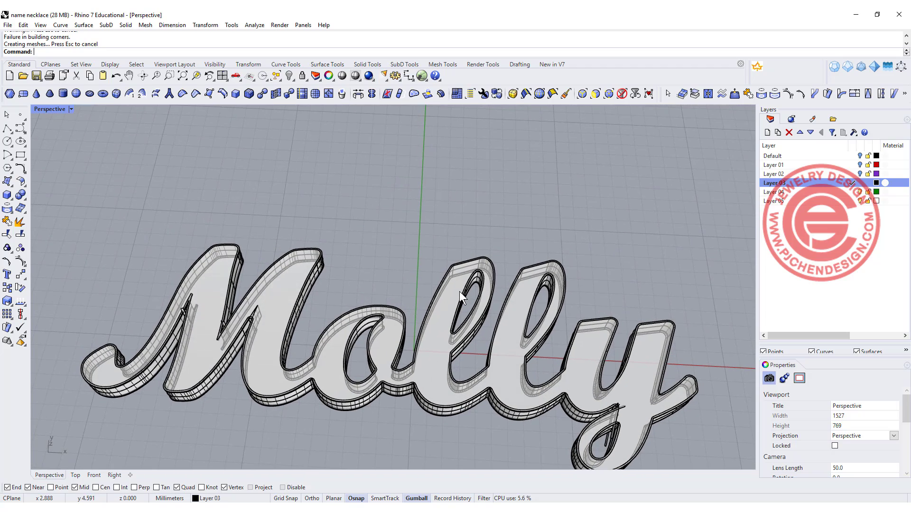
key("ctrl+z")
scroll(426, 204, "down", 4)
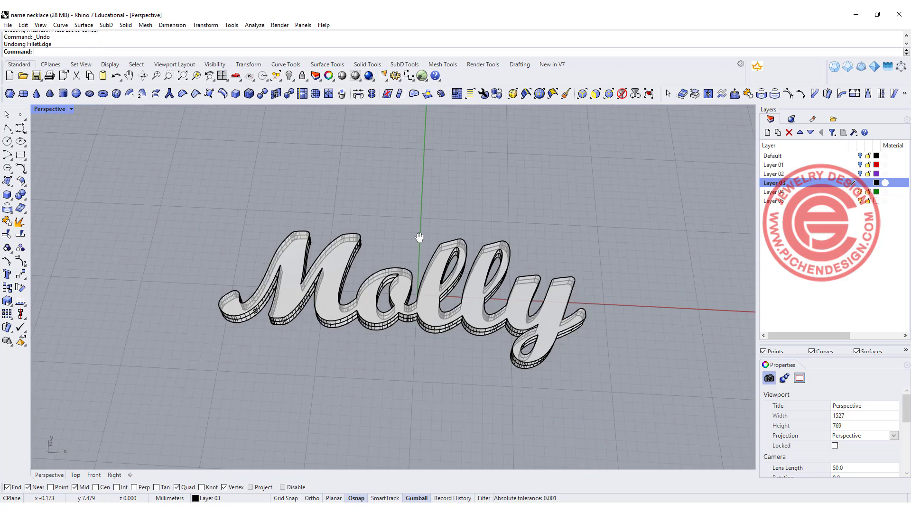
Create a polygon mesh from the extruded lettering at the highest polygon density, previewing it before accepting
right_click_drag(443, 216, 357, 213, "shift")
left_click(260, 221)
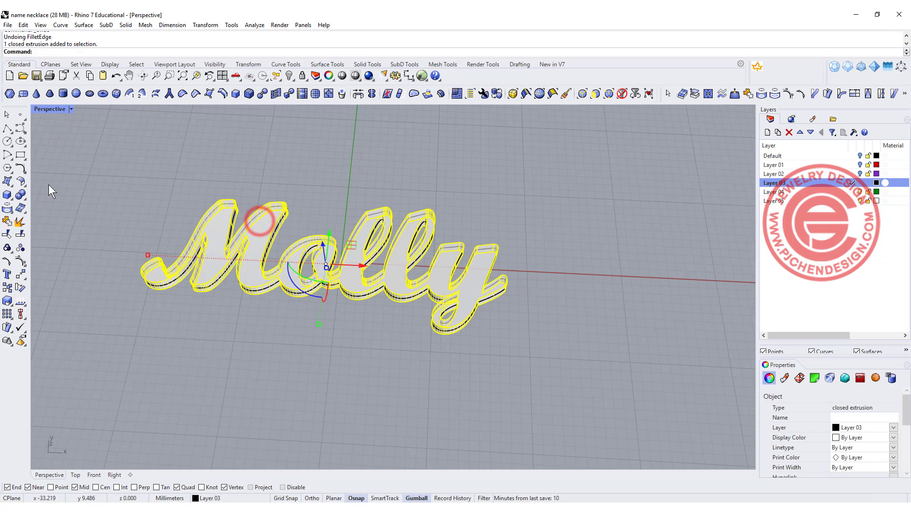
left_click(20, 209)
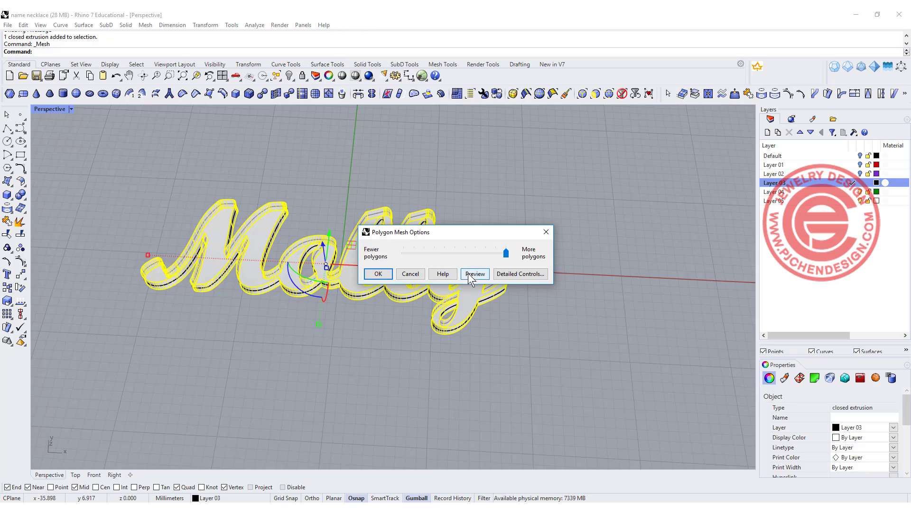
left_click(484, 279)
scroll(278, 201, "up", 5)
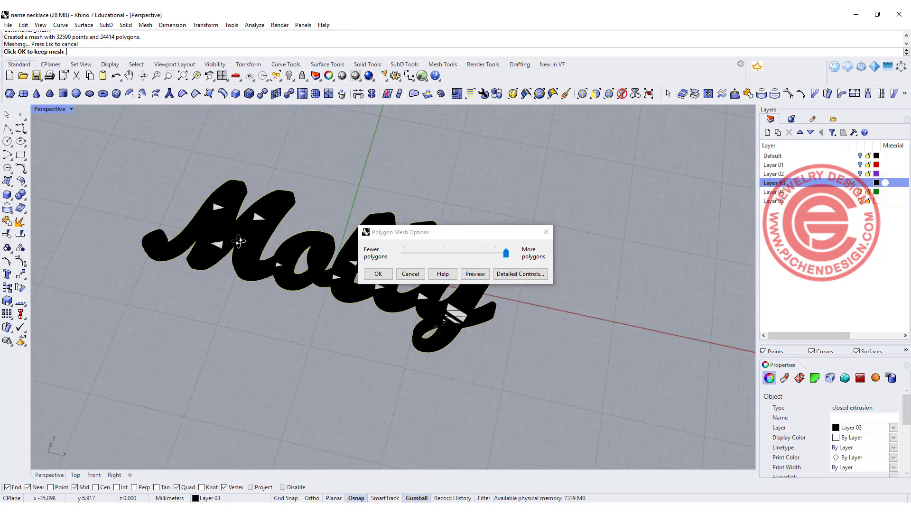
scroll(280, 198, "up", 3)
scroll(280, 198, "down", 4)
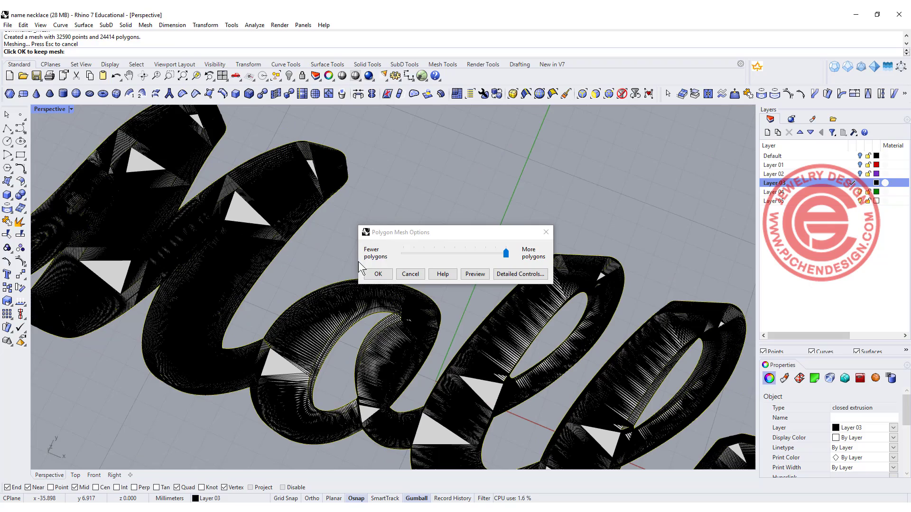
left_click(379, 274)
key("Delete")
Move the mesh lettering along the Y axis so it sits clear of the solid lettering
left_click(445, 264)
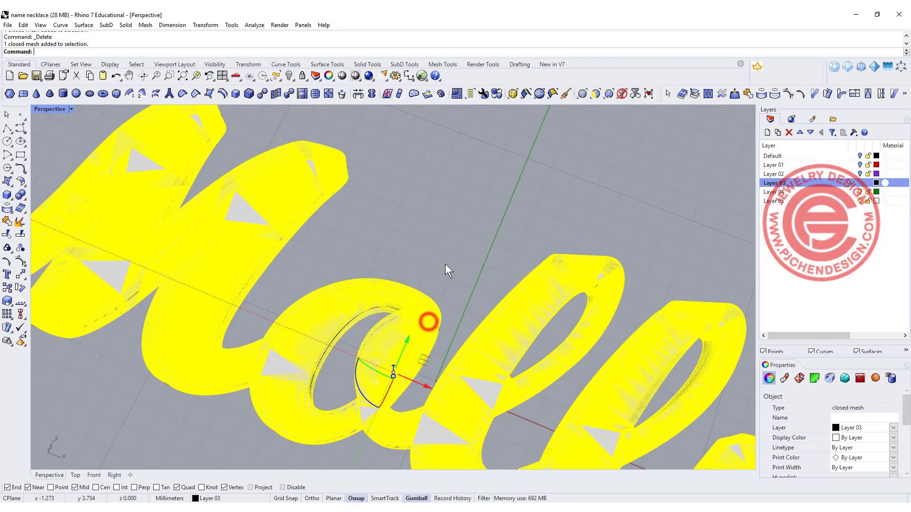
scroll(451, 271, "down", 3)
right_click_drag(477, 275, 429, 263)
left_click_drag(429, 263, 592, 254)
right_click_drag(577, 307, 638, 312)
left_click(679, 278)
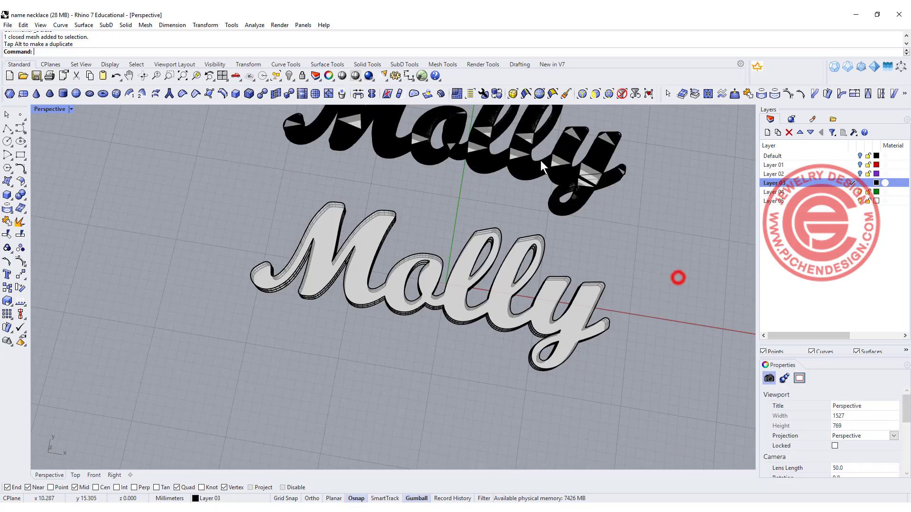
Smooth the mesh lettering with the Smooth command, using 41 smooth steps
right_click_drag(540, 160, 435, 229, "shift")
scroll(380, 204, "up", 5)
right_click_drag(380, 204, 410, 235, "shift")
left_click(425, 230)
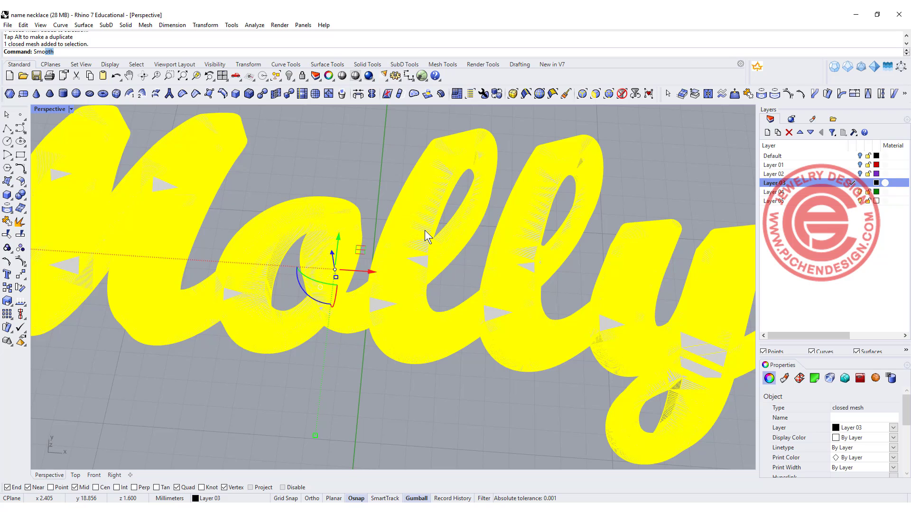
type("Sm")
key("Return")
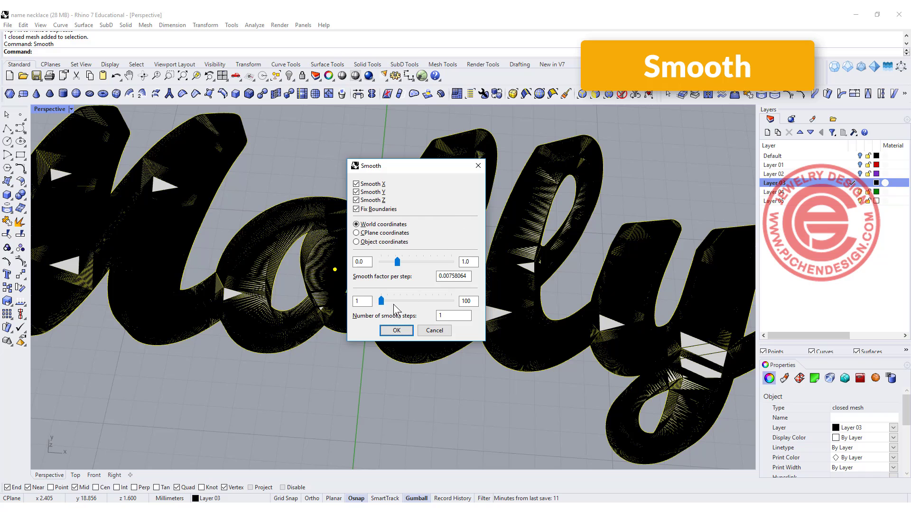
left_click_drag(381, 300, 410, 301)
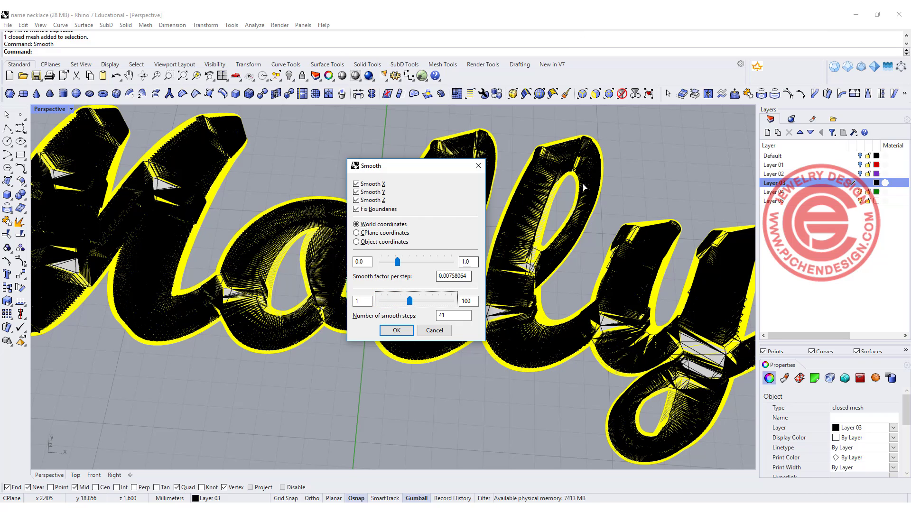
left_click(398, 330)
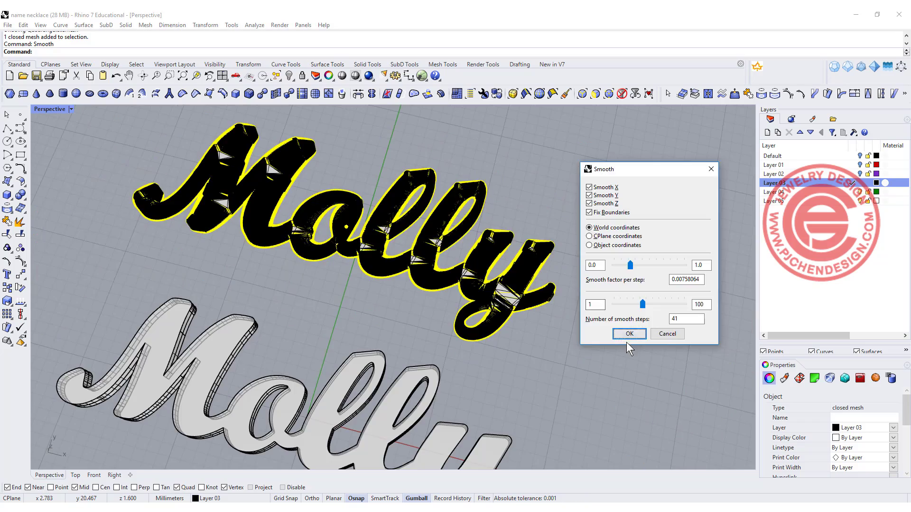
Inspect the smoothed mesh lettering up close and delete it
left_click(629, 333)
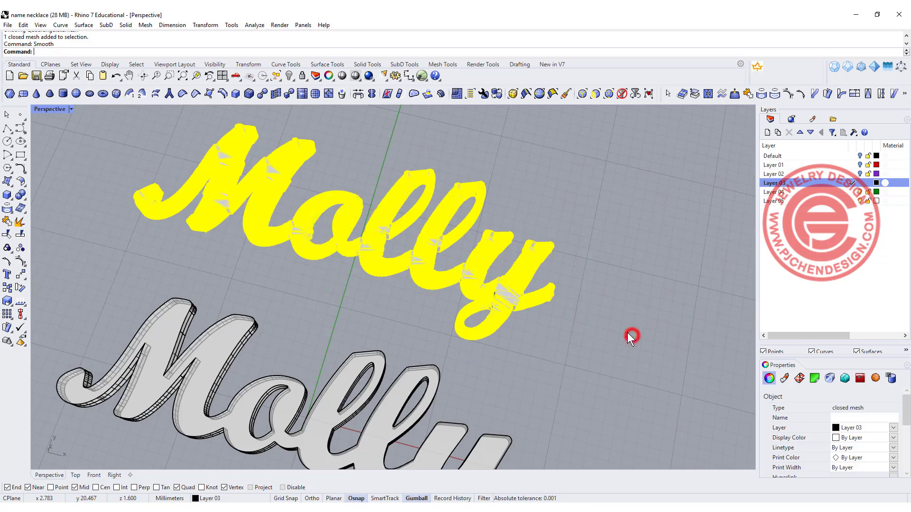
scroll(436, 181, "up", 8)
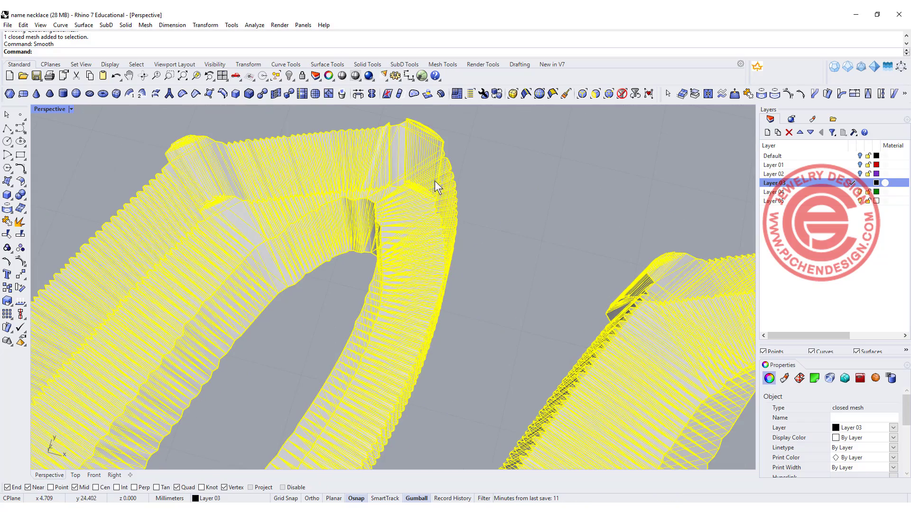
right_click_drag(435, 157, 454, 176)
scroll(432, 243, "down", 8)
mouse_move(433, 244)
right_mouse_down()
mouse_move(476, 242)
mouse_move(436, 224)
mouse_move(433, 235)
right_mouse_up()
scroll(434, 236, "down", 5)
left_click(456, 324)
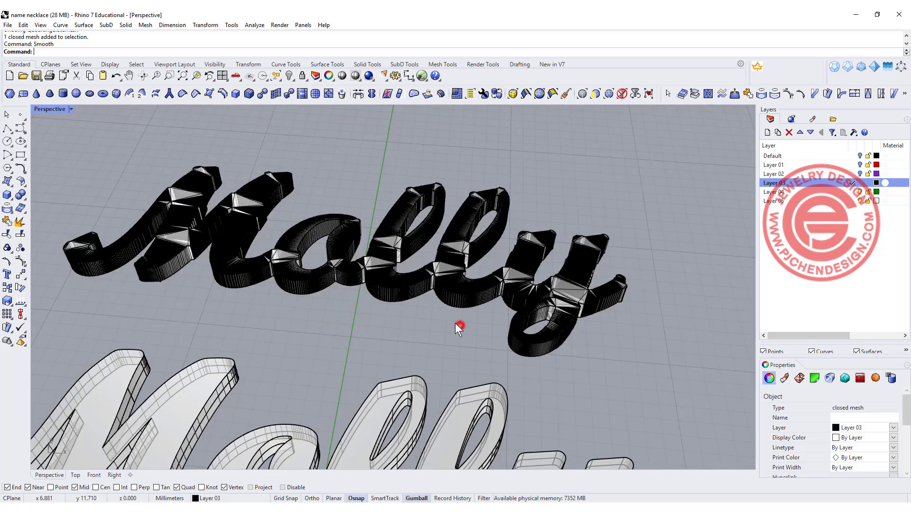
left_click(451, 281)
key("Delete")
Undo the trial quad remesh so that only the solid extruded lettering remains
scroll(397, 221, "down", 7)
right_click_drag(429, 237, 459, 122)
scroll(426, 321, "up", 5)
key("ctrl+z")
key("ctrl+z")
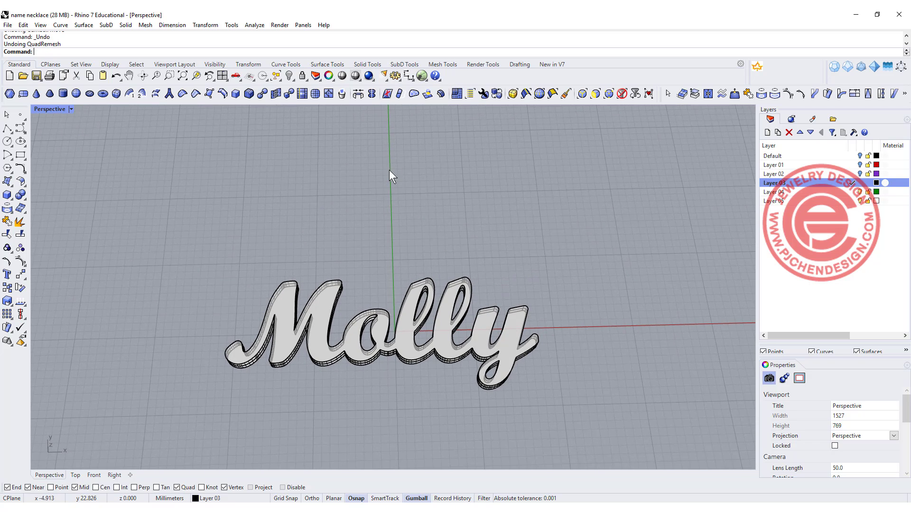
Start a Quad Remesh of the solid lettering, turn on its preview and examine the quad layout
left_click(456, 94)
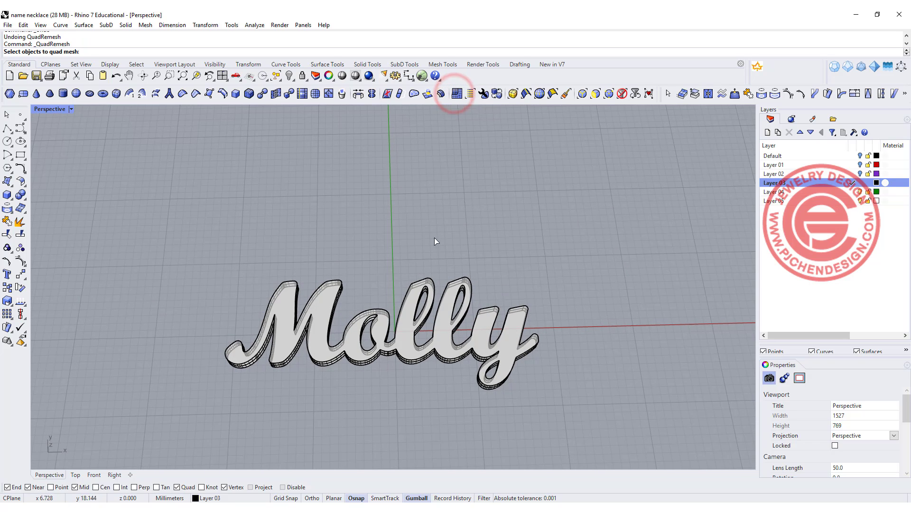
left_click(405, 340)
right_click(405, 342)
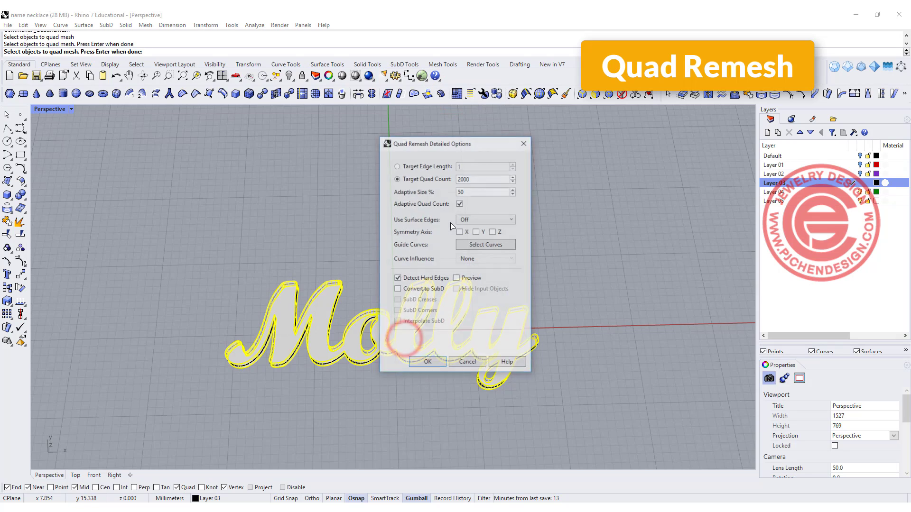
left_click_drag(474, 143, 681, 149)
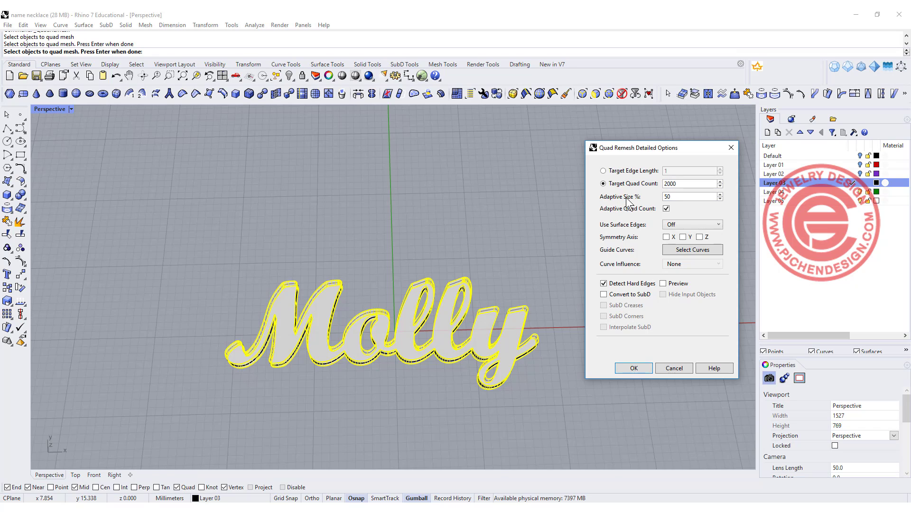
left_click(663, 284)
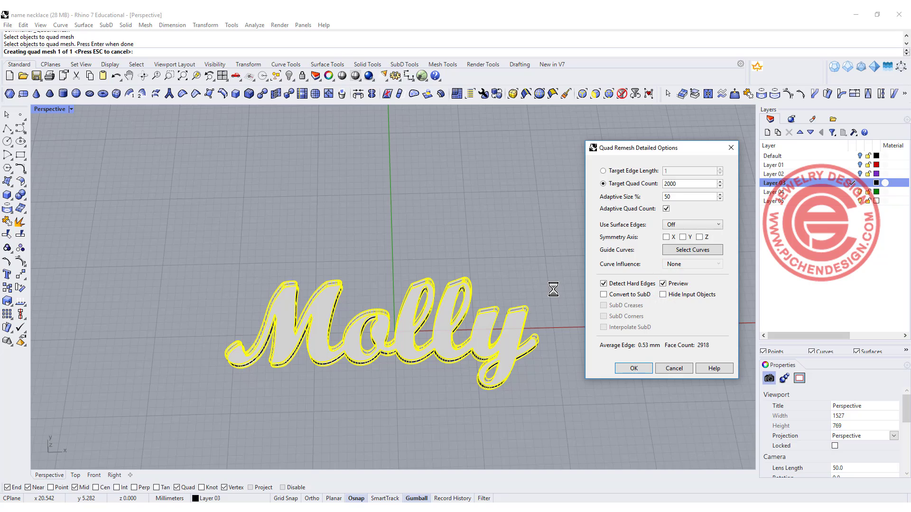
right_click_drag(534, 288, 446, 232)
scroll(365, 327, "up", 8)
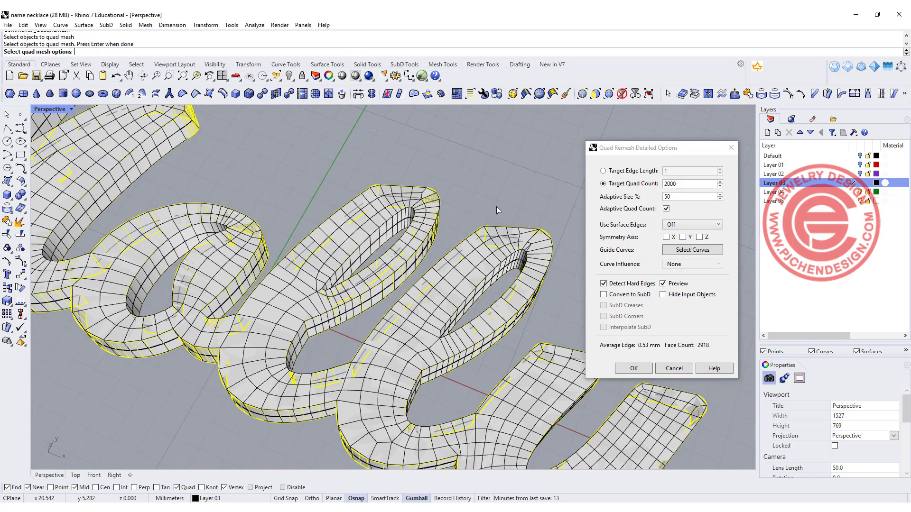
scroll(496, 206, "down", 5)
scroll(435, 251, "up", 5)
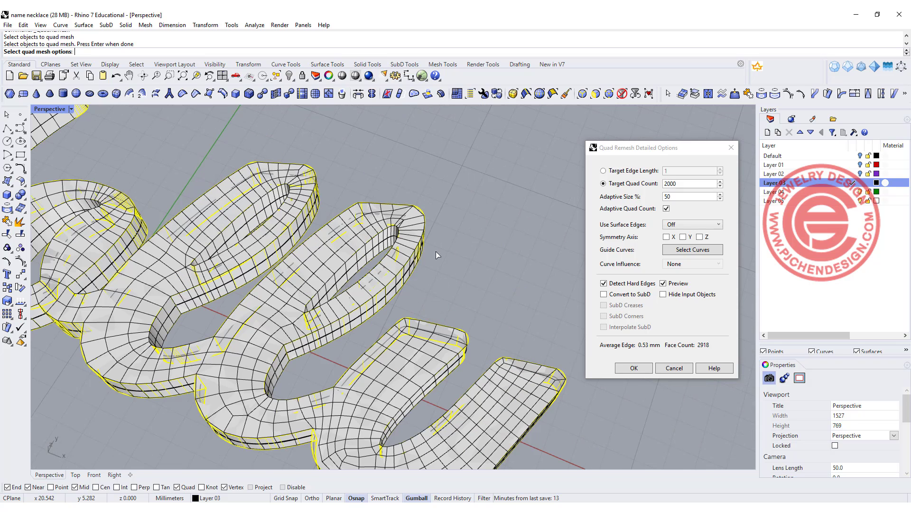
Set the remesh's adaptive size to 80% and check the previewed quads over the whole word
double_click(672, 196)
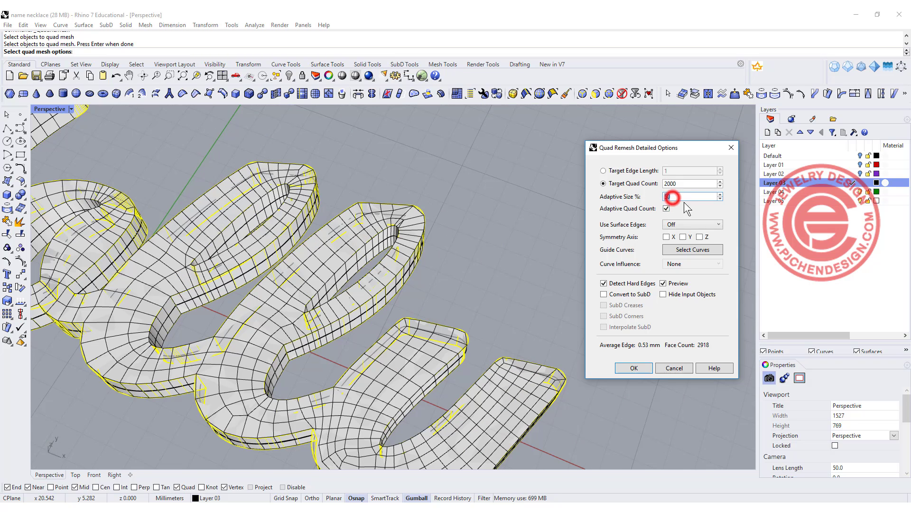
type("80")
key("Tab")
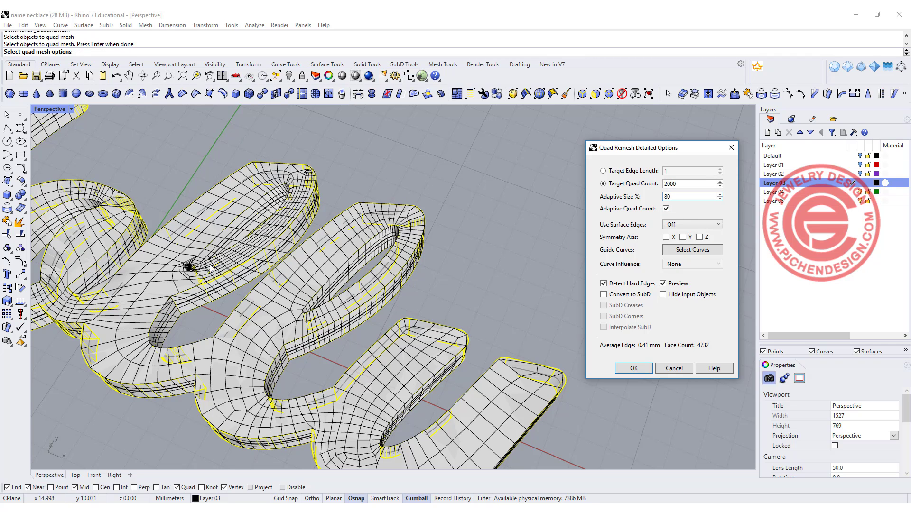
scroll(306, 313, "down", 8)
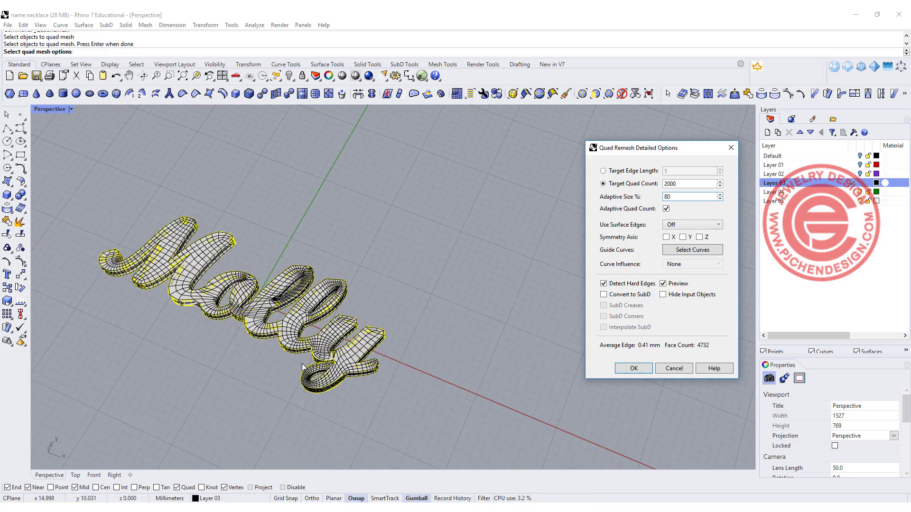
Set the remesh's adaptive size to 100% and create the quad mesh of the lettering
double_click(674, 196)
type("100")
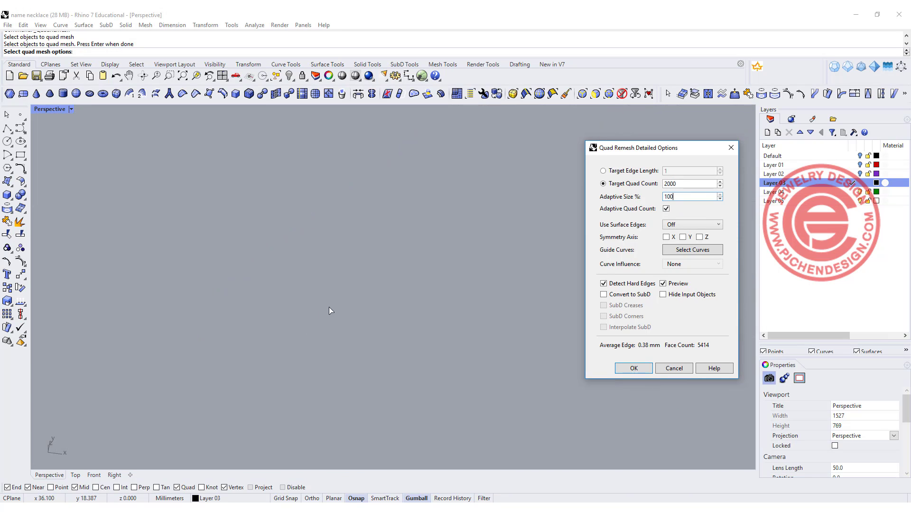
scroll(341, 285, "up", 5)
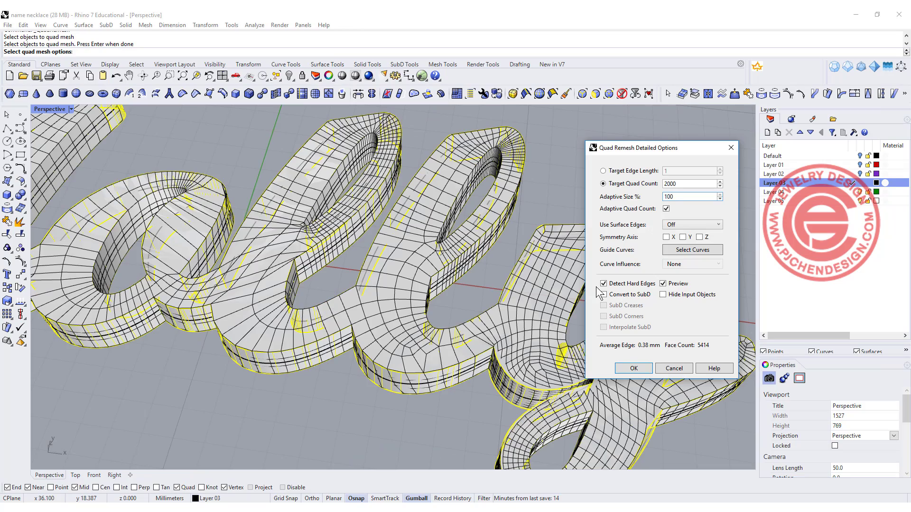
left_click(632, 368)
scroll(516, 233, "down", 5)
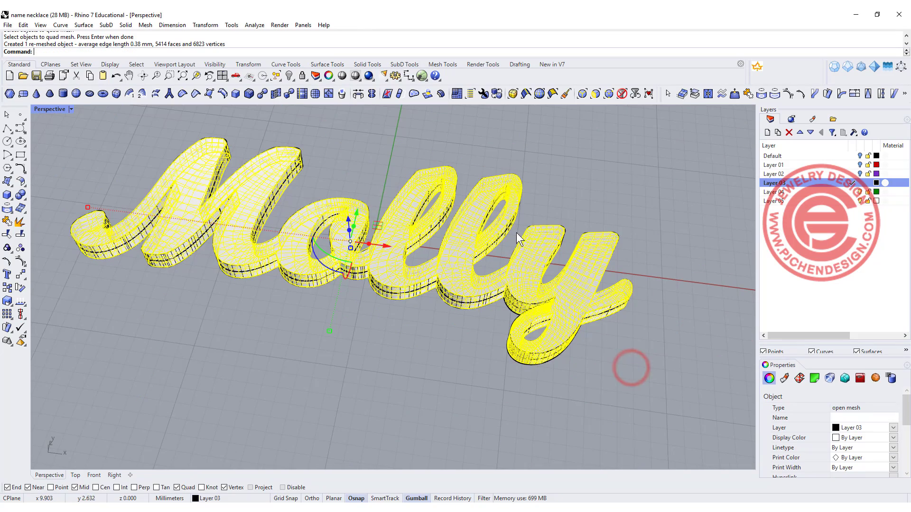
Move the new quad mesh lettering along the Y axis so it sits clear of the solid lettering
left_click(570, 197)
left_click(456, 233)
scroll(622, 227, "down", 5)
right_click_drag(621, 227, 467, 261)
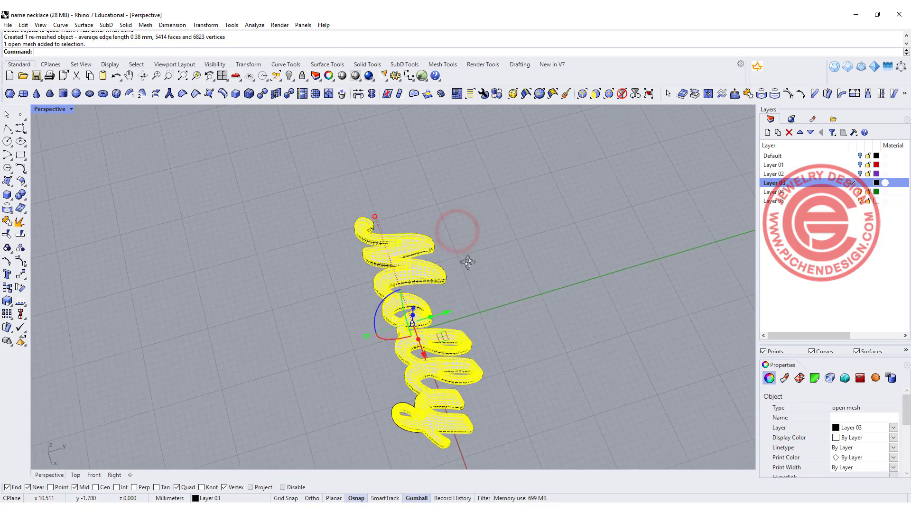
left_click_drag(449, 309, 607, 277)
left_click(541, 339)
right_click_drag(540, 339, 662, 415)
right_click_drag(518, 202, 407, 331, "shift")
scroll(427, 263, "up", 6)
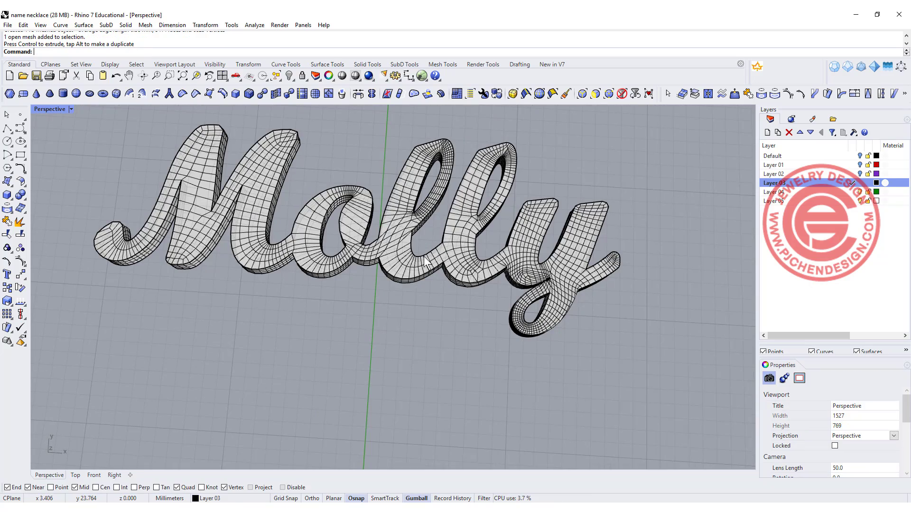
Smooth the quad mesh in X, Y and Z with fixed boundaries, a smooth factor of 0.047651 and 91 steps
key("Return")
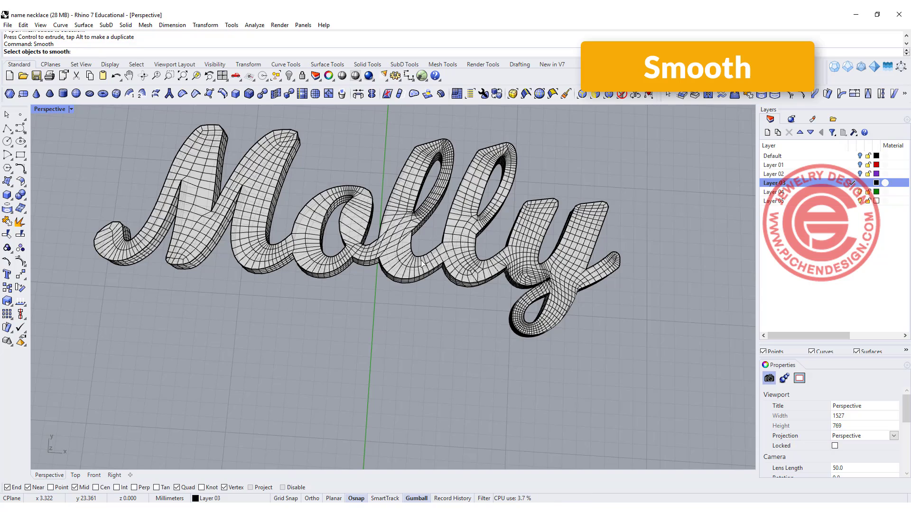
left_click(438, 249)
right_click(439, 249)
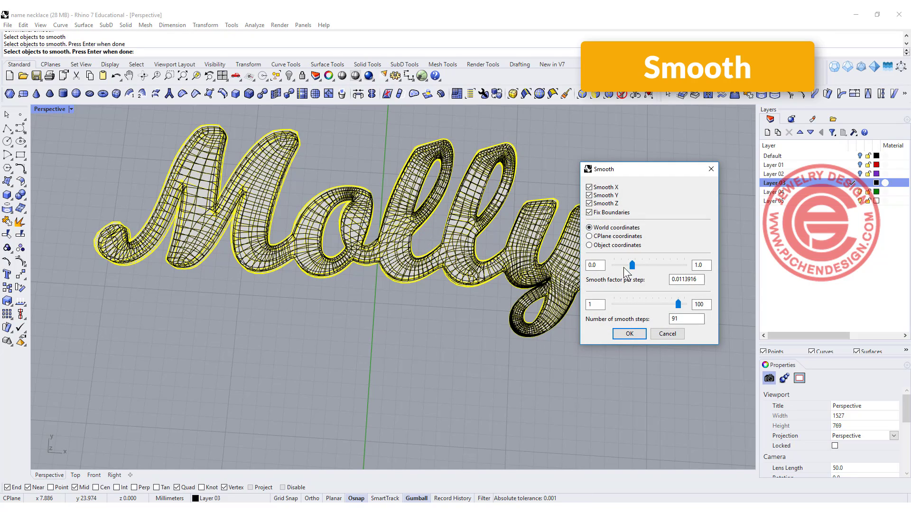
left_click_drag(633, 268, 644, 272)
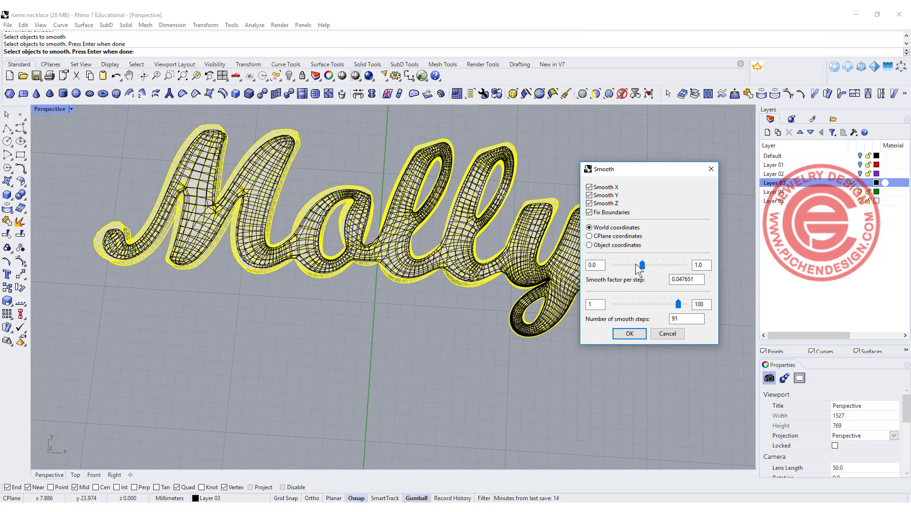
left_click(629, 333)
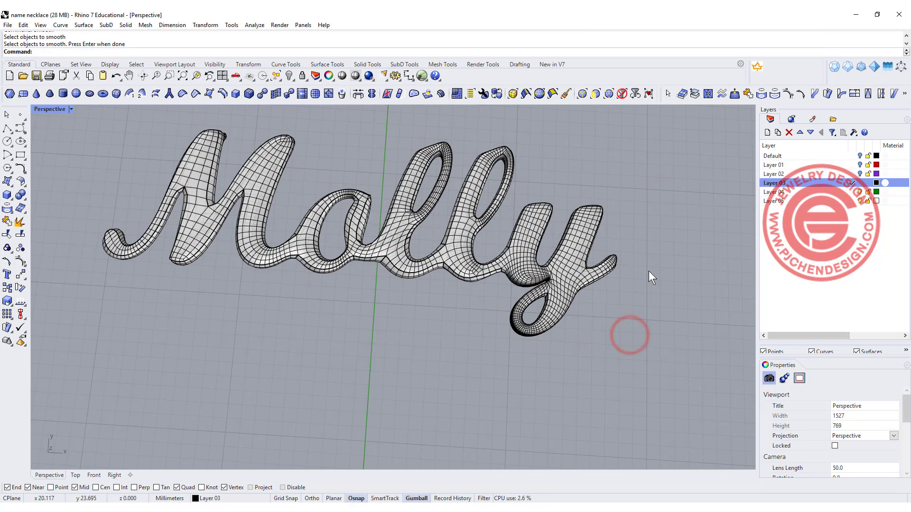
Examine the smoothed mesh lettering in Rendered display mode and return the viewport to Ghosted
right_click_drag(571, 279, 526, 306)
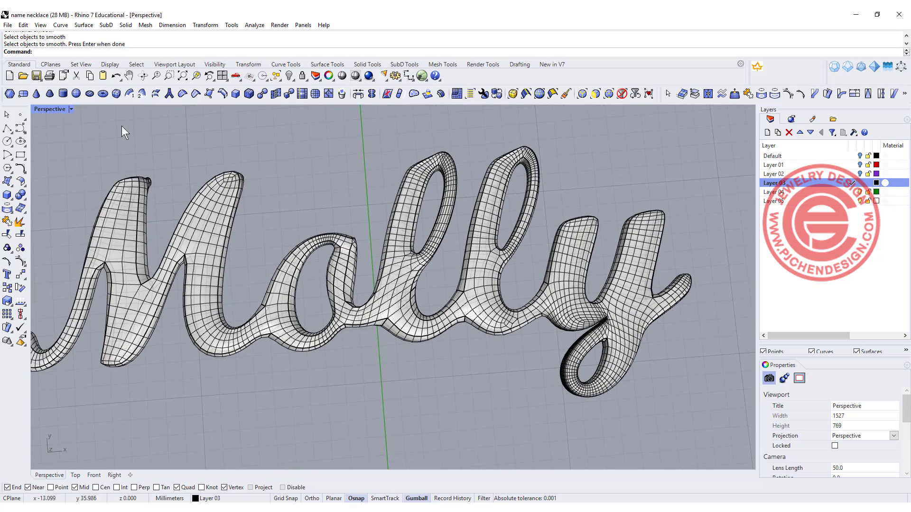
left_click(70, 109)
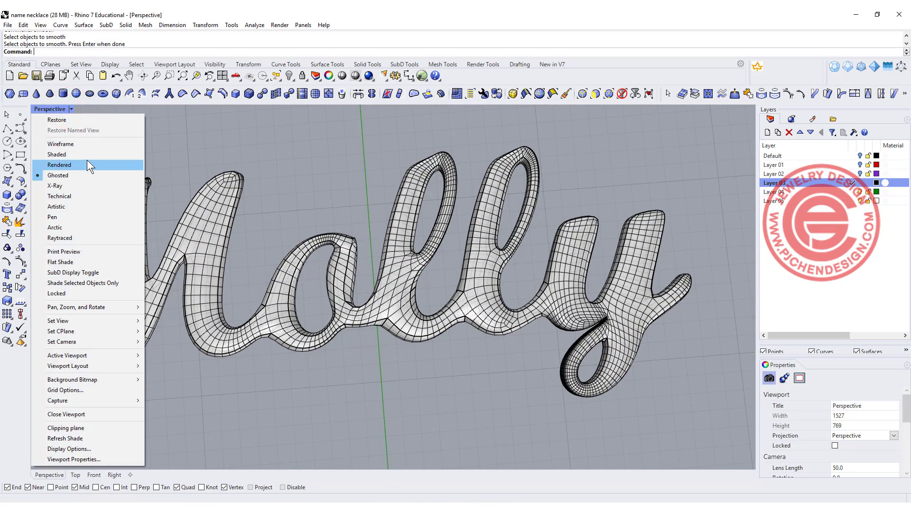
left_click(59, 165)
right_click_drag(494, 278, 496, 240)
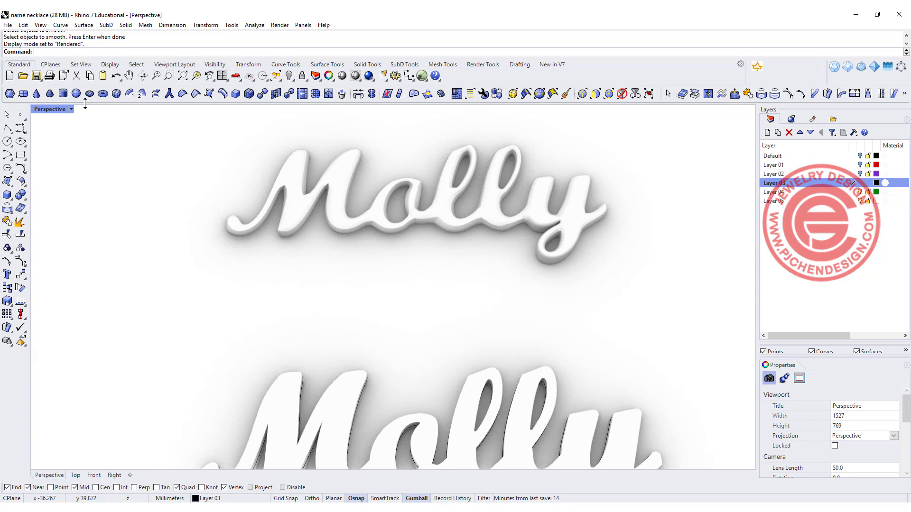
left_click(70, 109)
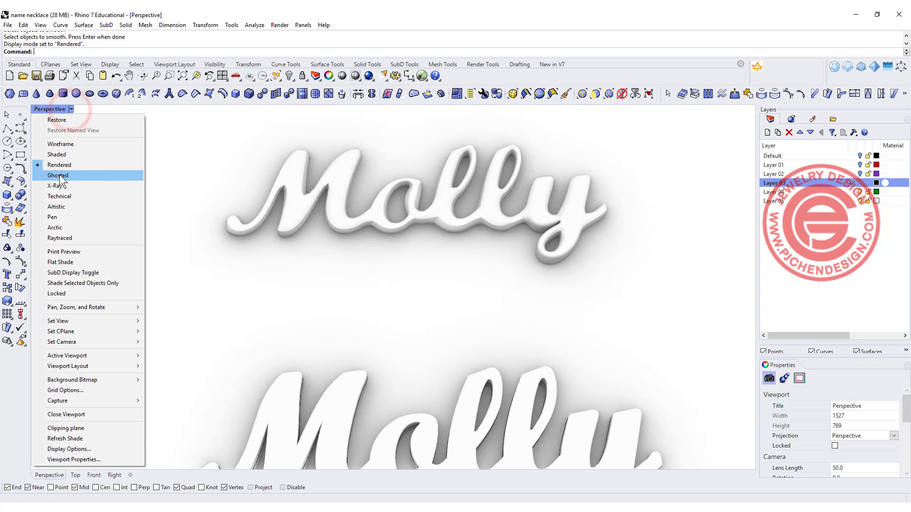
left_click(58, 175)
Start a Quad Remesh of the solid lettering with Convert to SubD enabled and the adaptive size set to 50%
right_click_drag(224, 197, 396, 317)
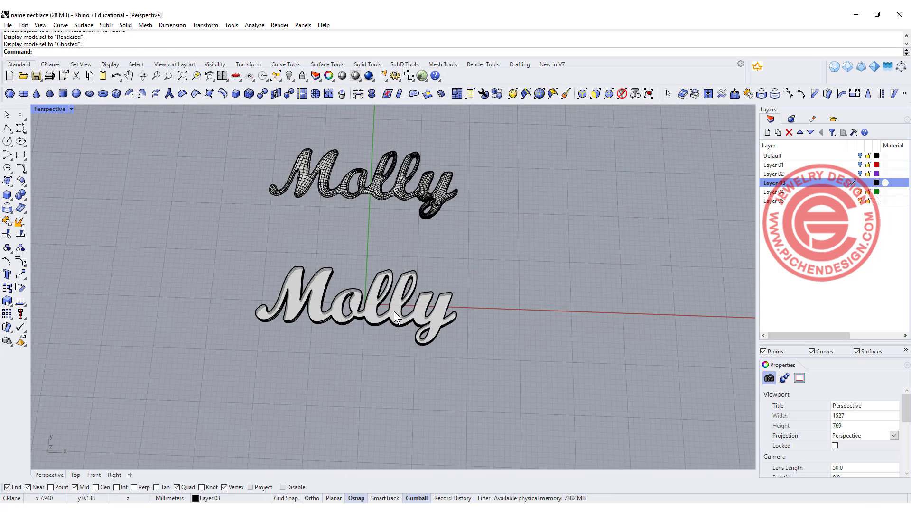
left_click(397, 317)
left_click(441, 349)
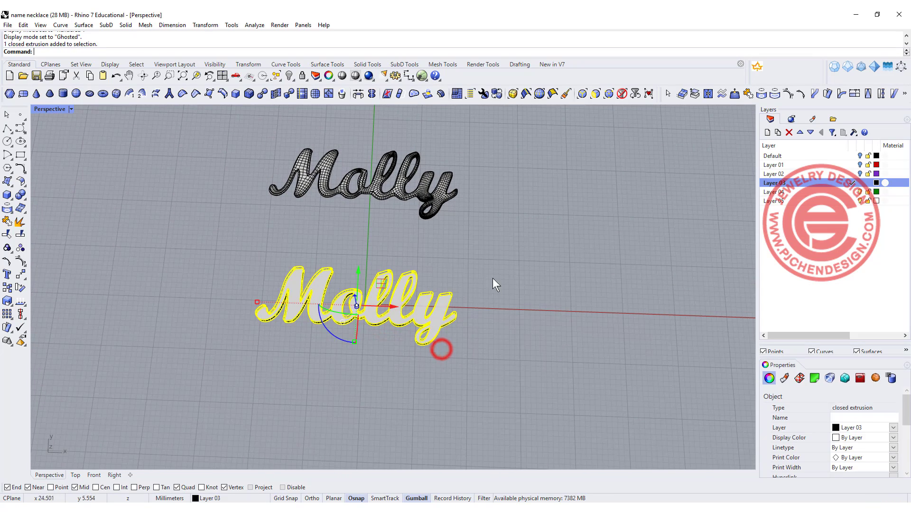
left_click(458, 93)
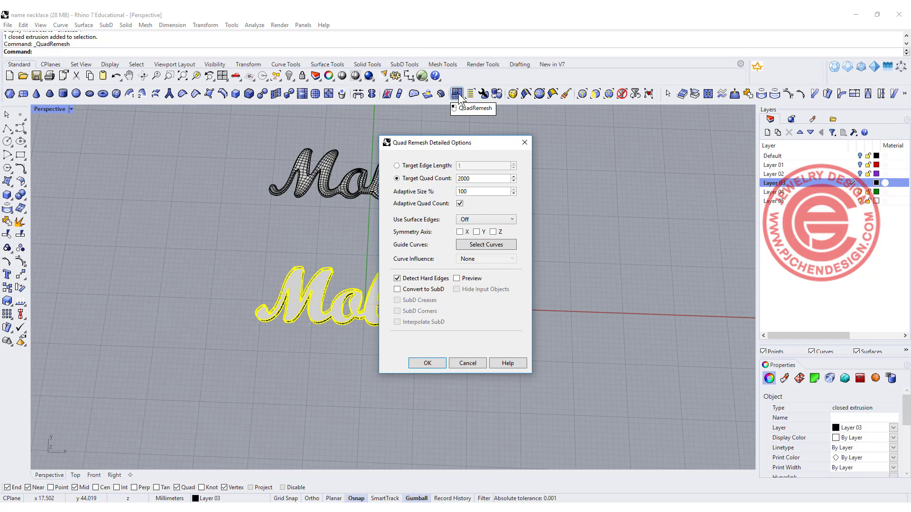
left_click(397, 289)
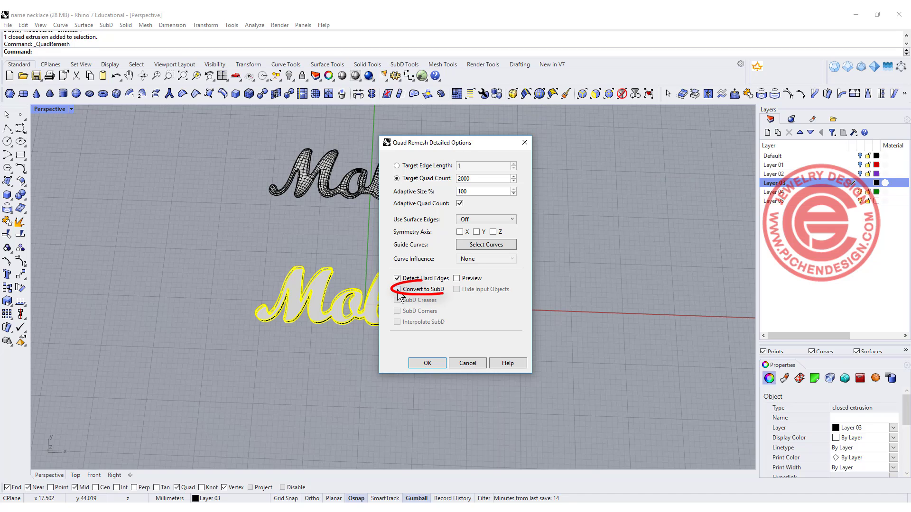
left_click(480, 192)
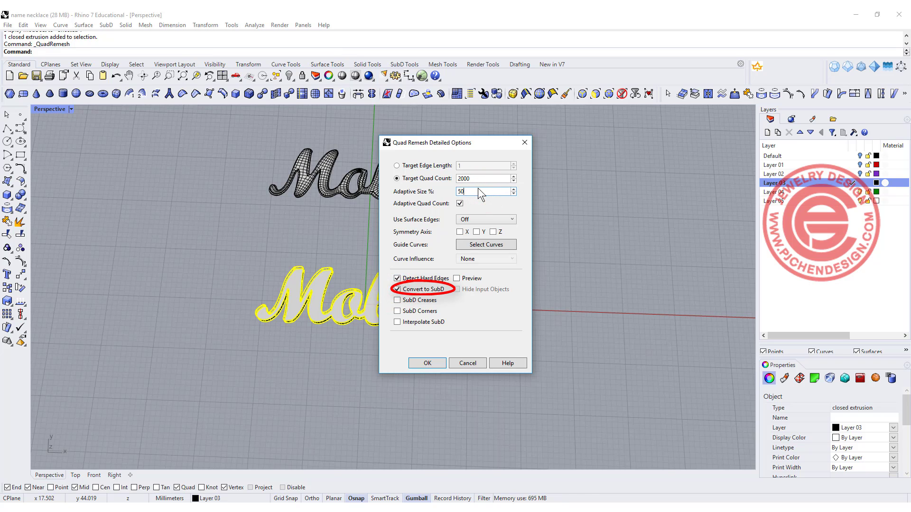
left_click_drag(497, 151, 710, 177)
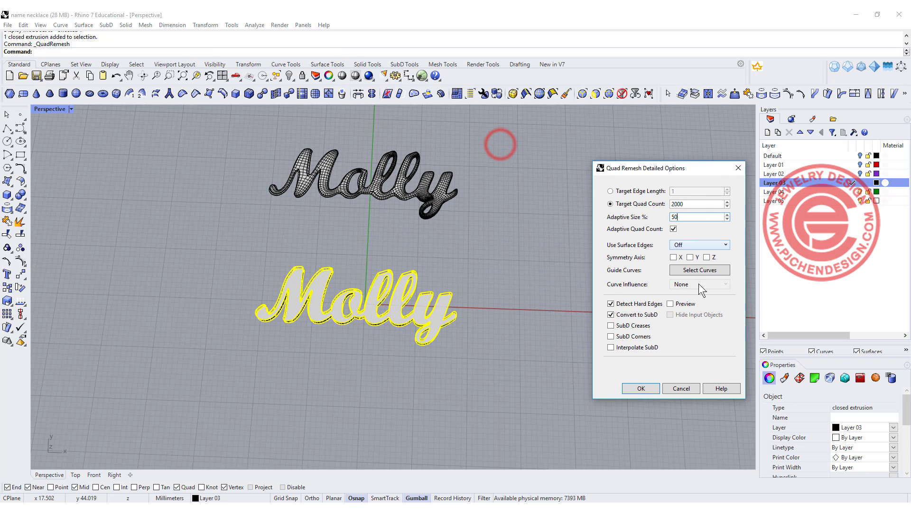
Preview the SubD remesh with the input objects hidden, check its quads and create the SubD lettering
left_click(670, 304)
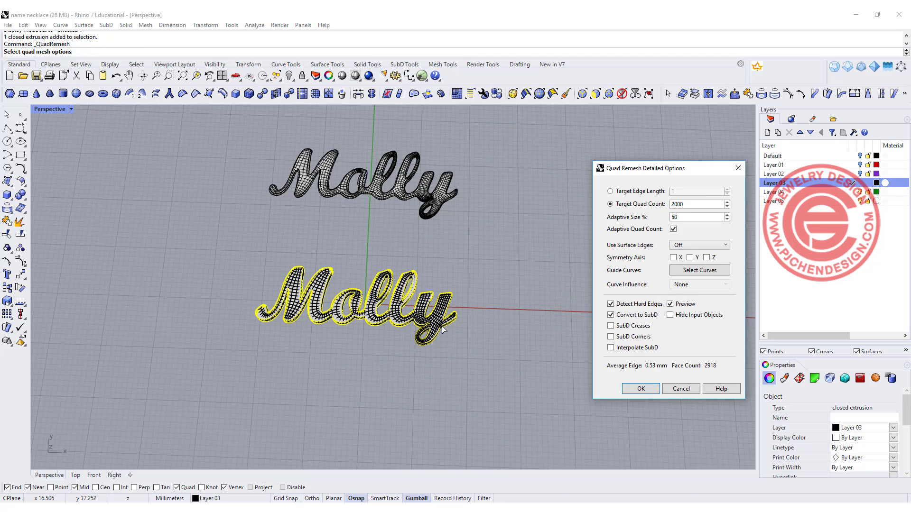
scroll(442, 329, "up", 5)
scroll(422, 323, "down", 2)
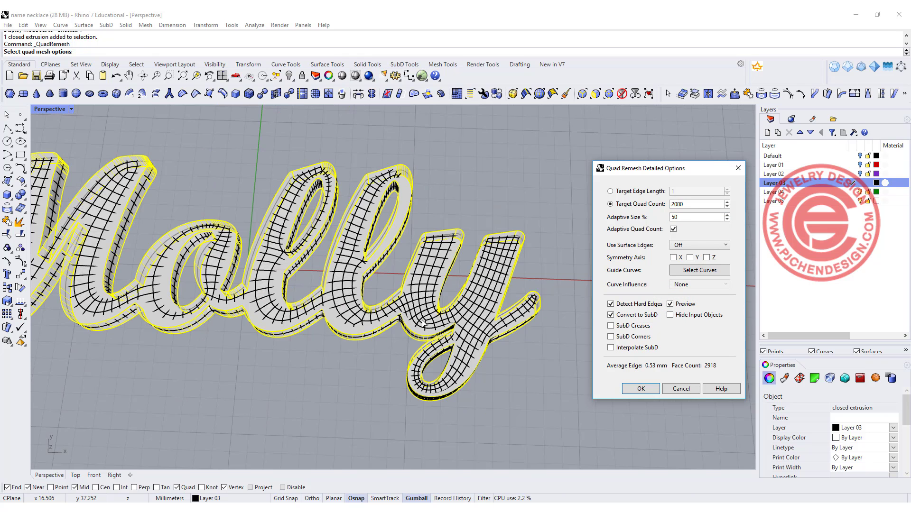
left_click(671, 315)
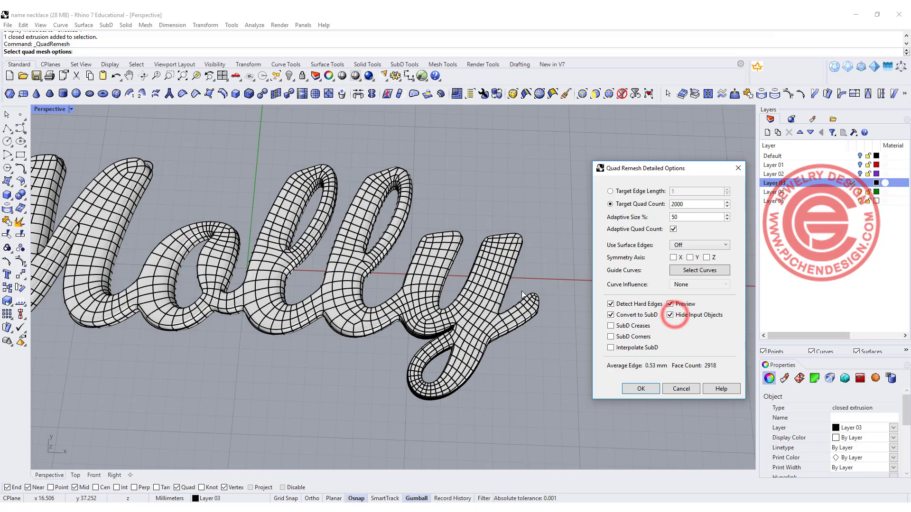
scroll(451, 285, "down", 5)
scroll(298, 231, "up", 10)
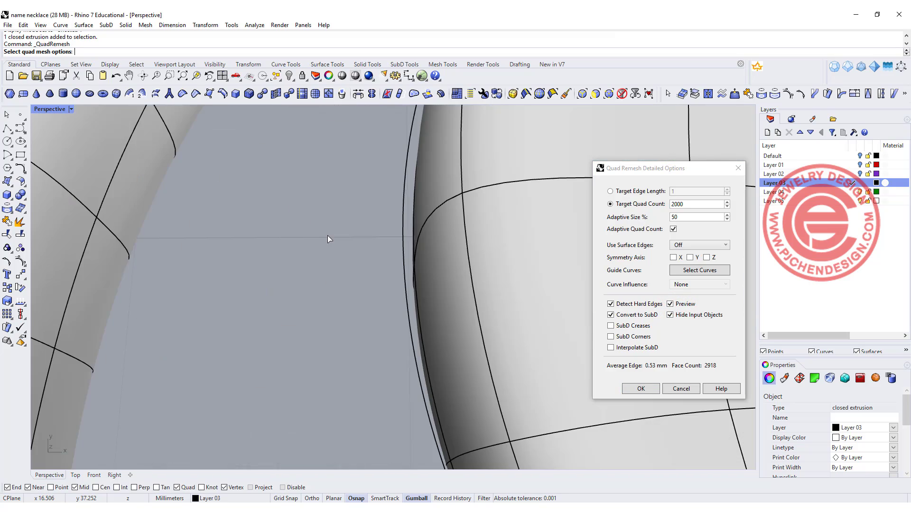
scroll(328, 235, "down", 6)
scroll(409, 247, "down", 3)
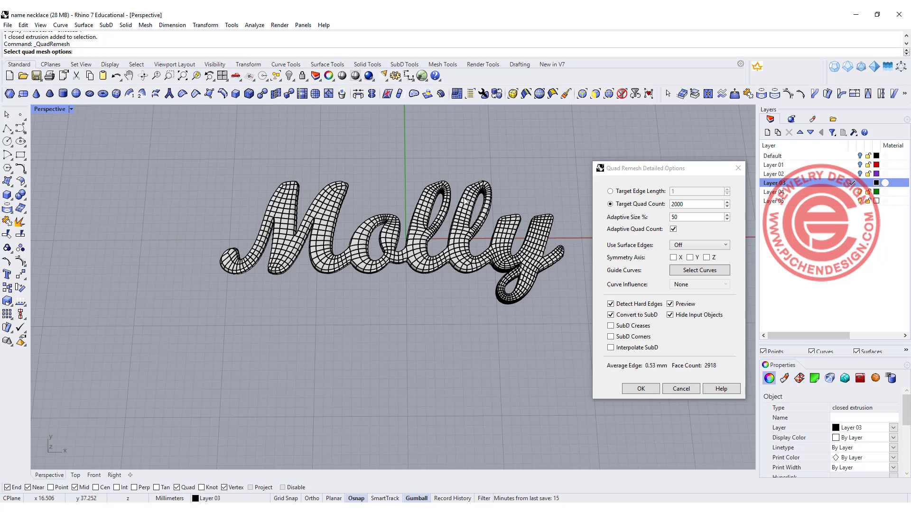
left_click(641, 389)
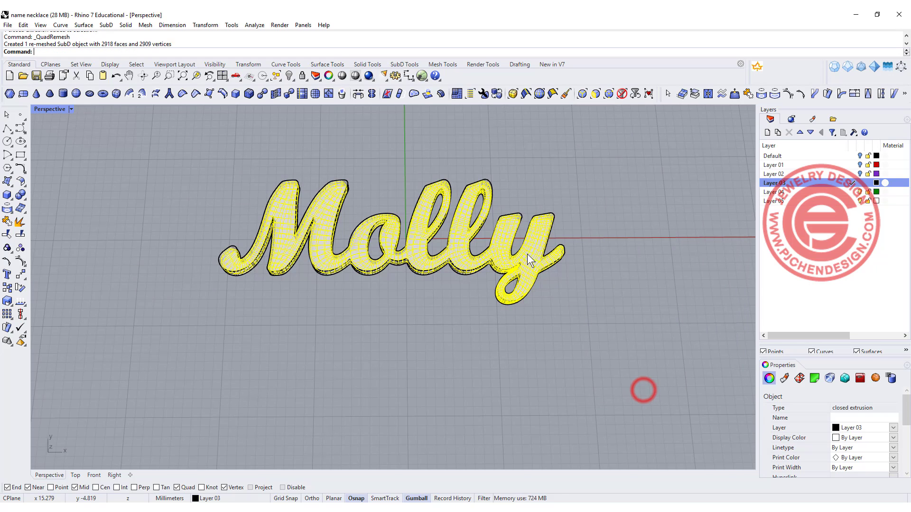
Select the new SubD lettering and move it along the negative Y axis, clear of the solid lettering
left_click(560, 218)
left_click(548, 220)
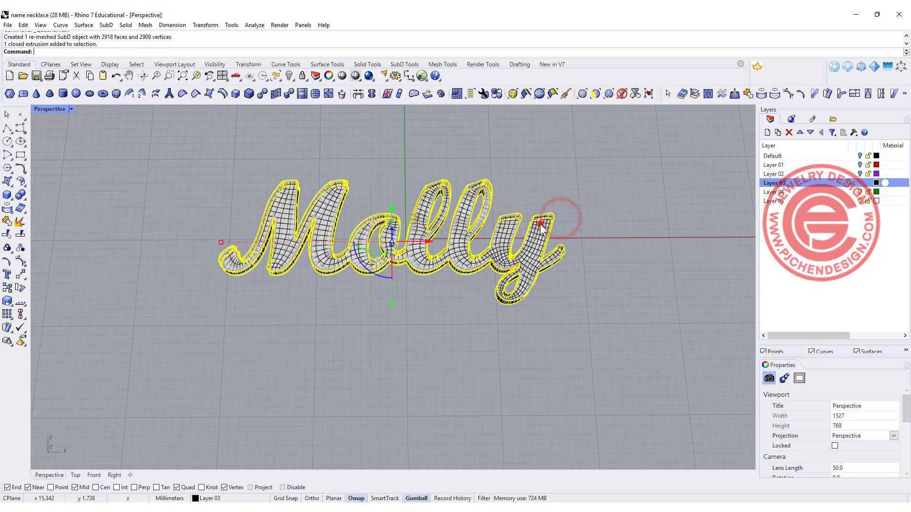
left_click(536, 236)
left_click(572, 261)
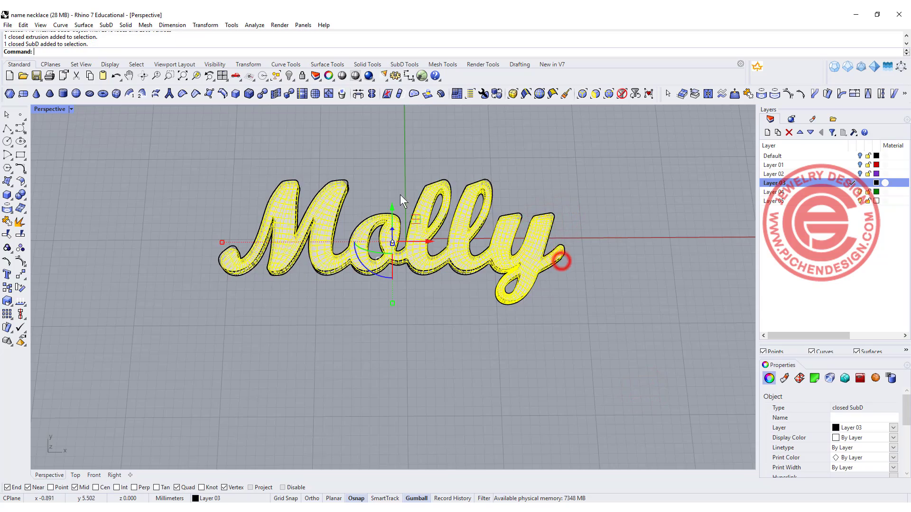
left_click_drag(394, 206, 404, 332)
left_click(580, 341)
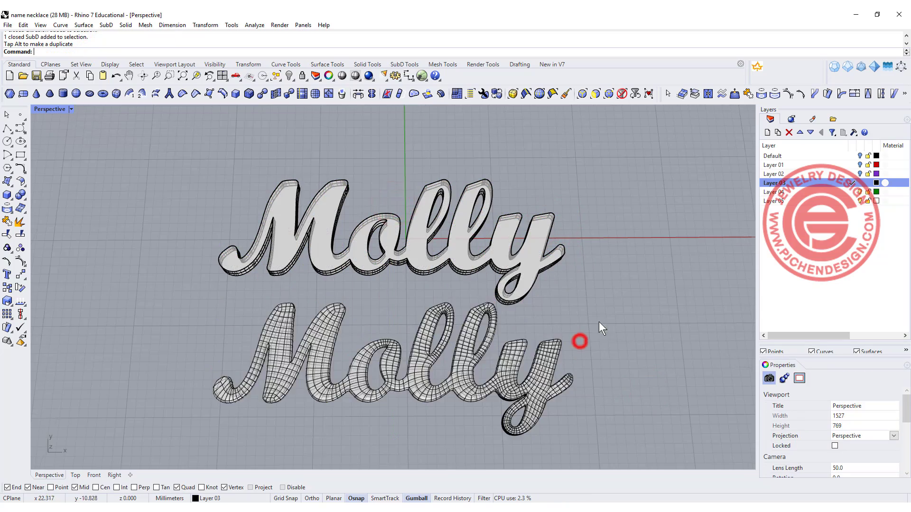
Examine the SubD lettering's edges beside the solid and mesh versions, switching the viewport to Rendered and back to Ghosted
right_click_drag(599, 322, 495, 276)
scroll(496, 276, "down", 3)
right_click_drag(364, 206, 373, 269, "shift")
scroll(373, 268, "up", 5)
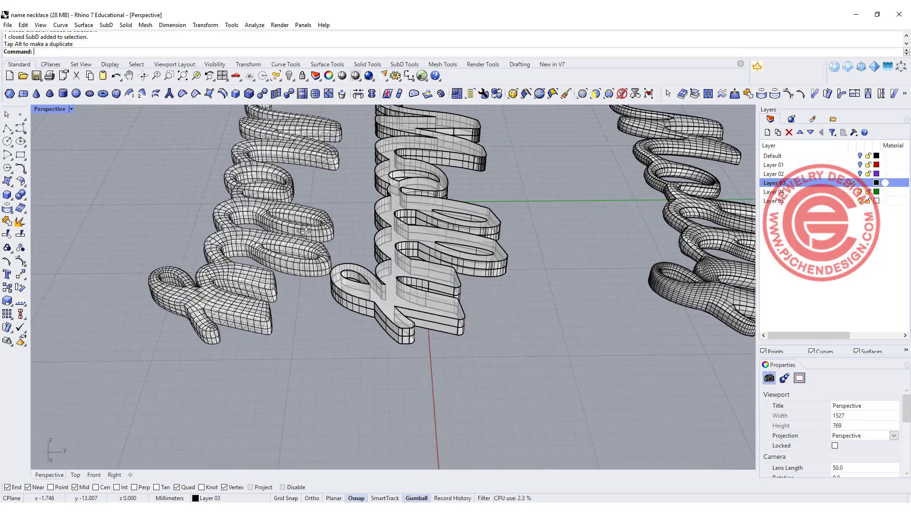
scroll(366, 263, "down", 5)
right_click_drag(366, 263, 448, 317)
left_click(71, 109)
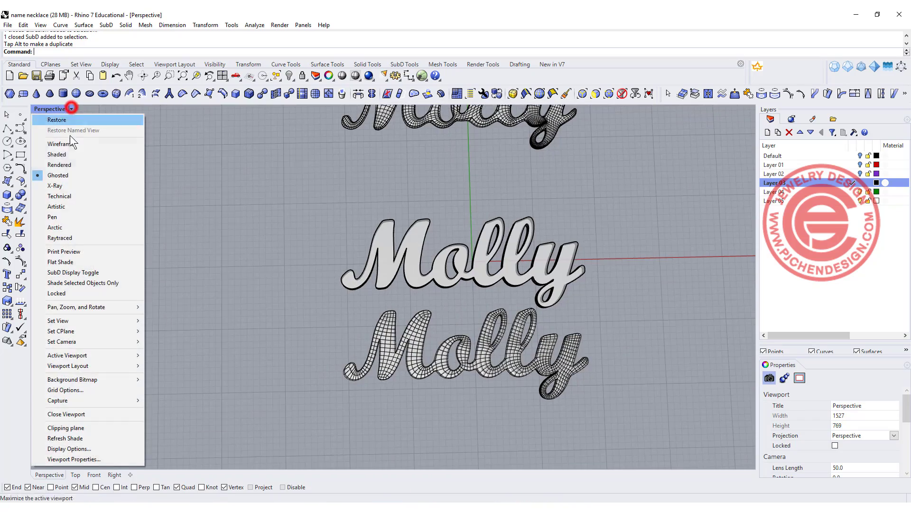
left_click(76, 164)
right_click_drag(463, 249, 508, 219)
scroll(493, 200, "up", 5)
right_click_drag(484, 188, 520, 215)
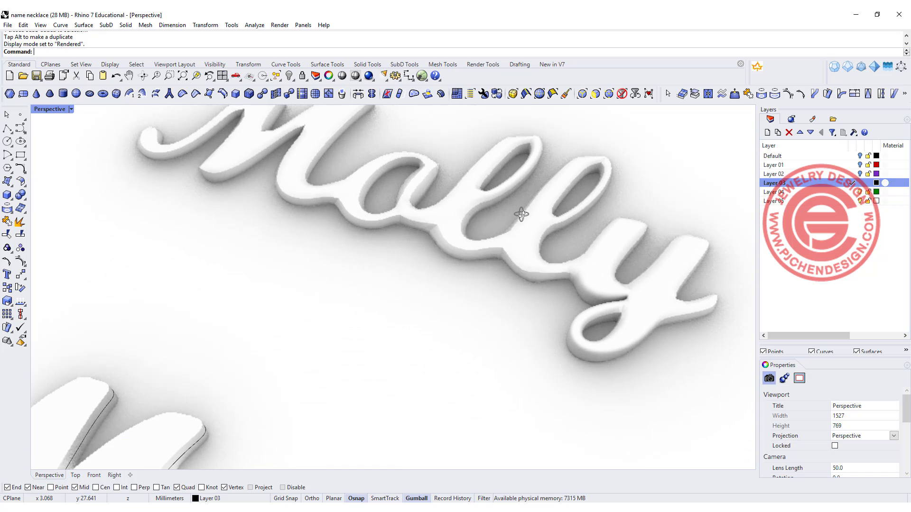
scroll(505, 237, "down", 8)
right_click_drag(462, 369, 359, 259, "shift")
scroll(360, 259, "up", 6)
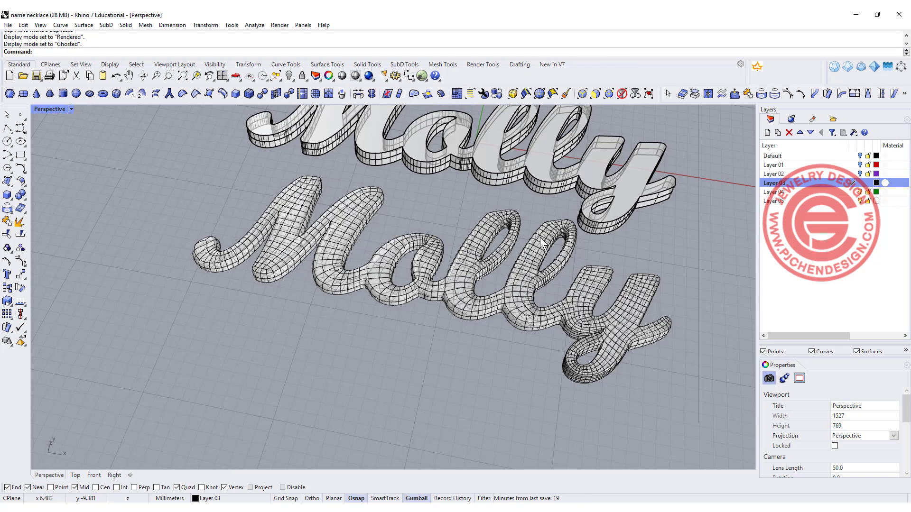
scroll(539, 237, "down", 3)
right_click_drag(540, 238, 495, 374)
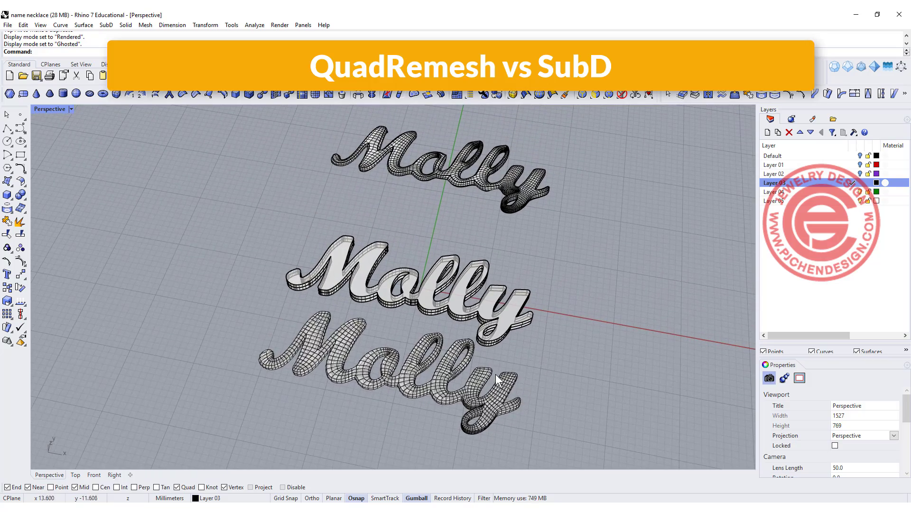
Select the SubD and smoothed mesh letterings in turn and compare them with the solid extrusion from several angles
left_click(495, 377)
left_click(523, 180)
left_click(566, 222)
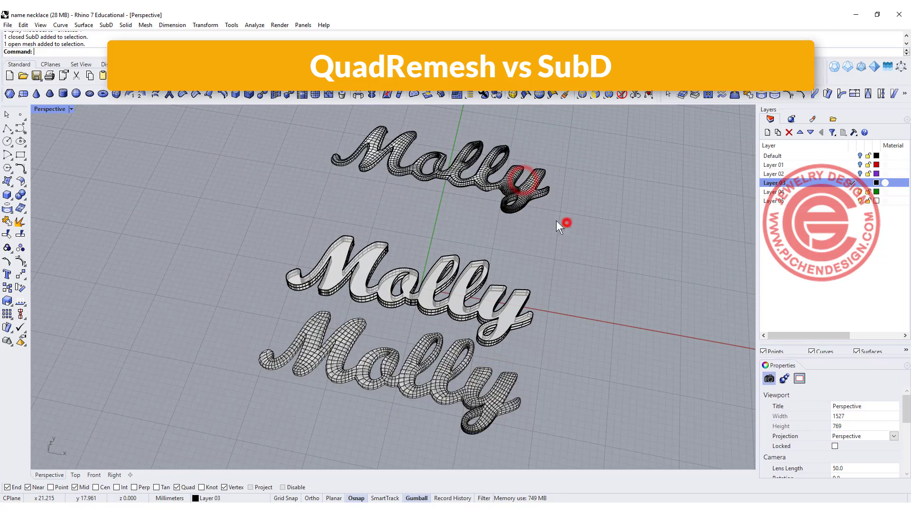
right_click_drag(557, 221, 511, 203)
scroll(511, 208, "up", 3)
scroll(512, 208, "down", 5)
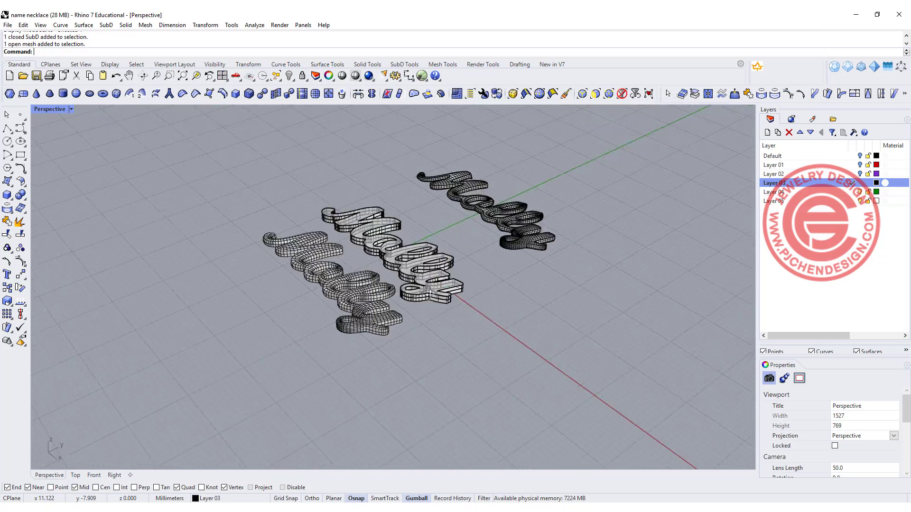
right_click_drag(429, 293, 374, 272)
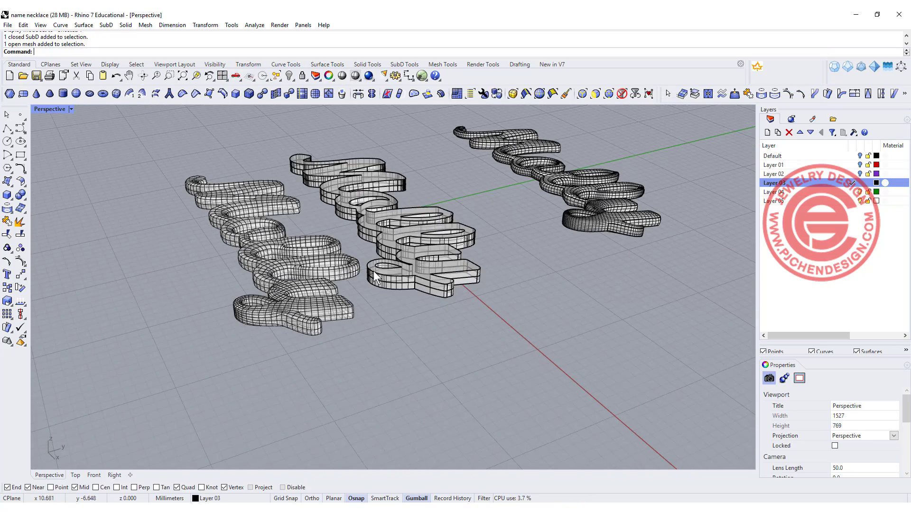
left_click(416, 272)
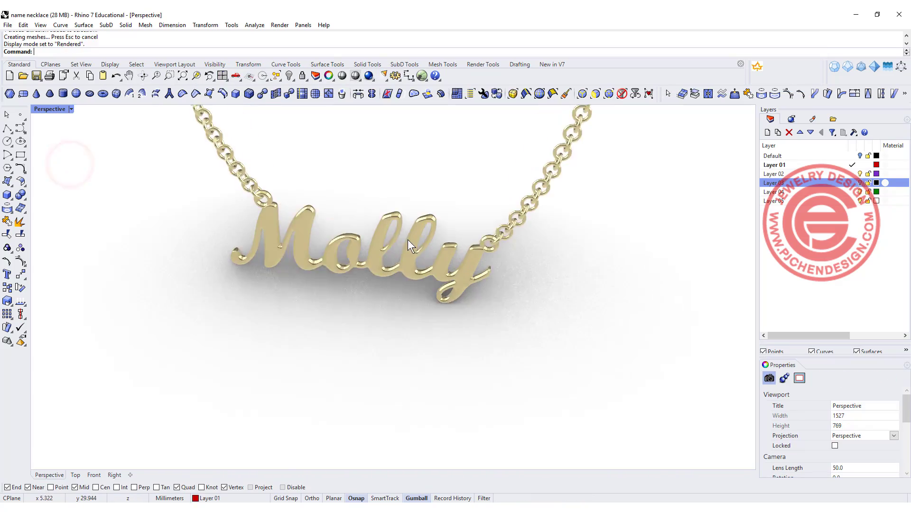
Inspect the rendered gold Molly necklace, selecting its solid lettering and viewing it together with the chain
right_click_drag(408, 240, 489, 302)
left_click(486, 300)
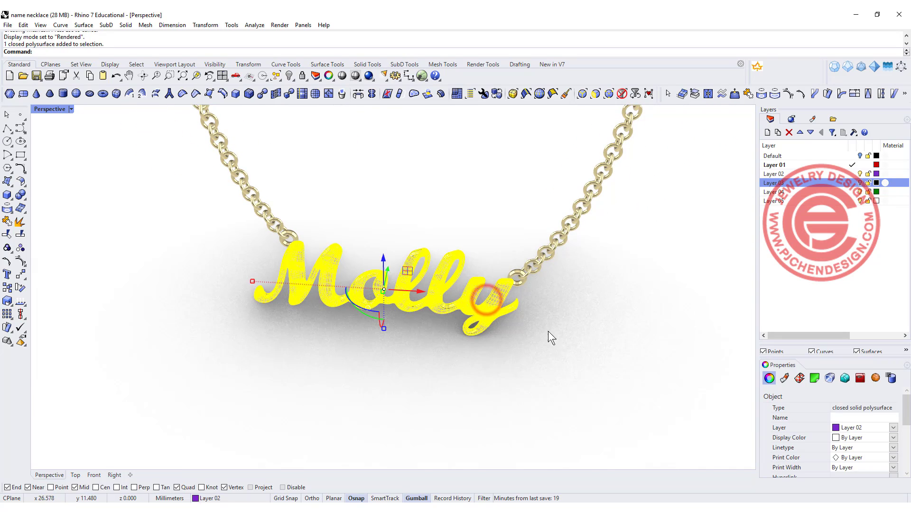
mouse_move(548, 331)
right_mouse_down()
mouse_move(587, 315)
mouse_move(562, 321)
right_mouse_up()
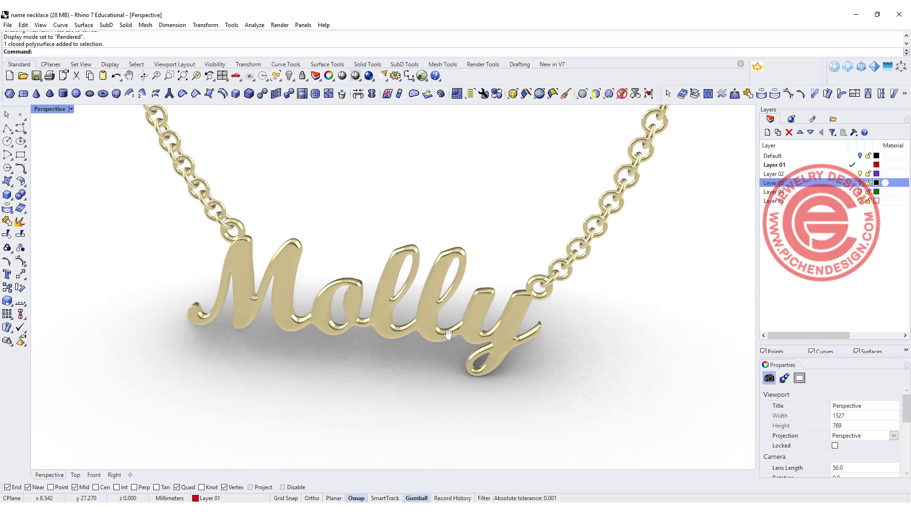
mouse_move(417, 313)
right_mouse_down()
mouse_move(437, 309)
mouse_move(424, 307)
right_mouse_up()
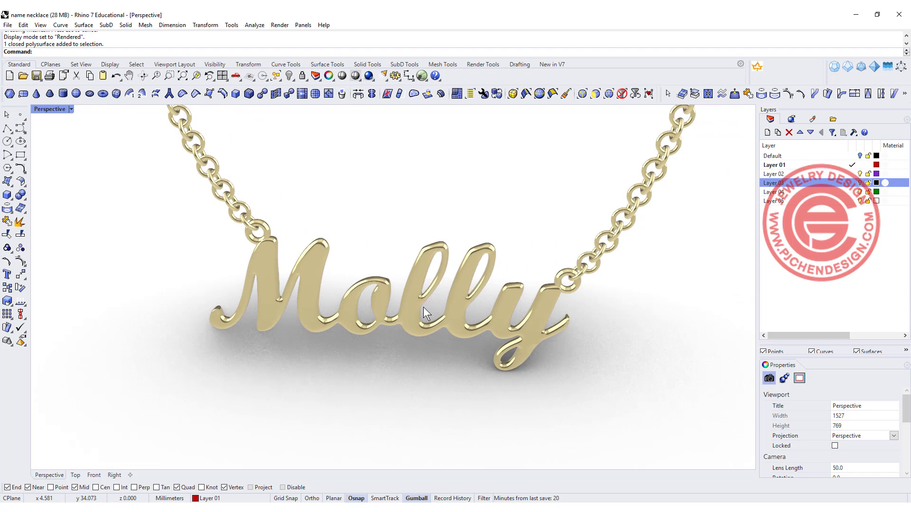